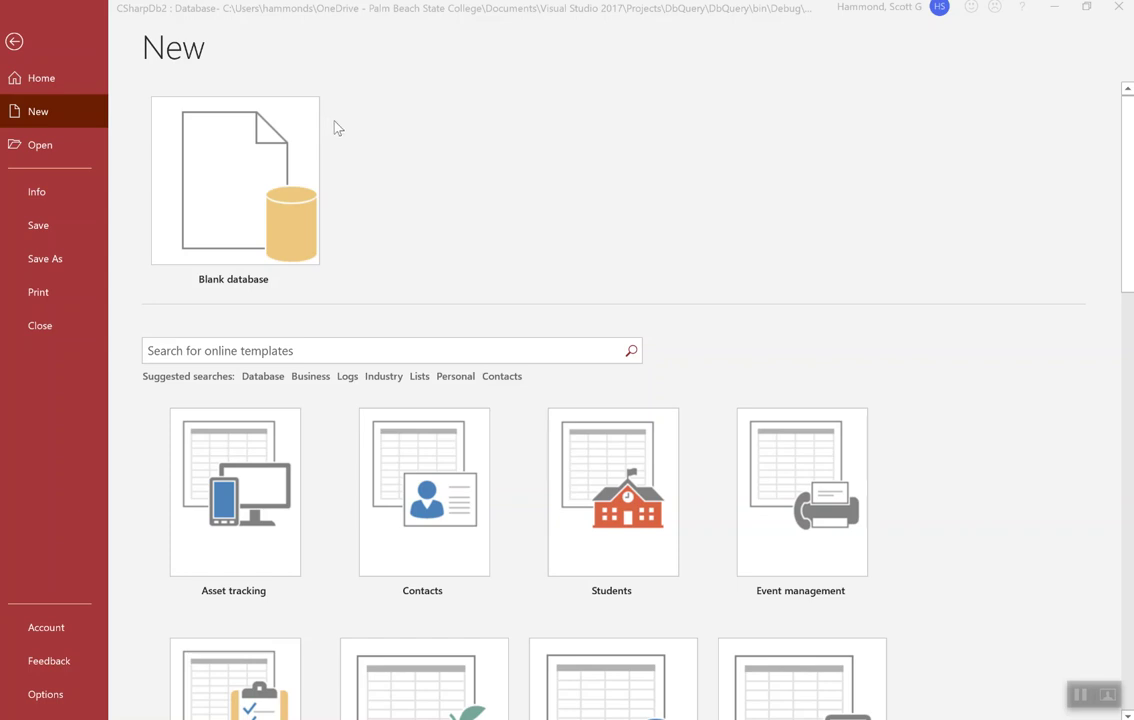
- Create a new blank database, accepting the suggested file name
left_click(249, 182)
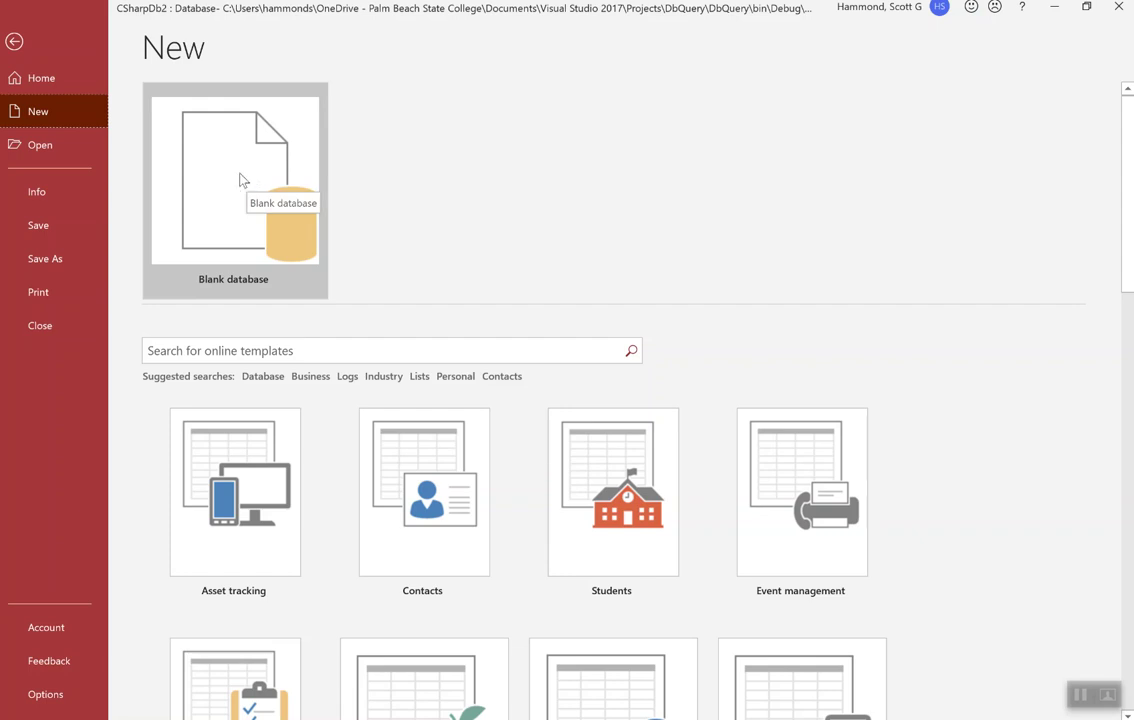
left_click(240, 180)
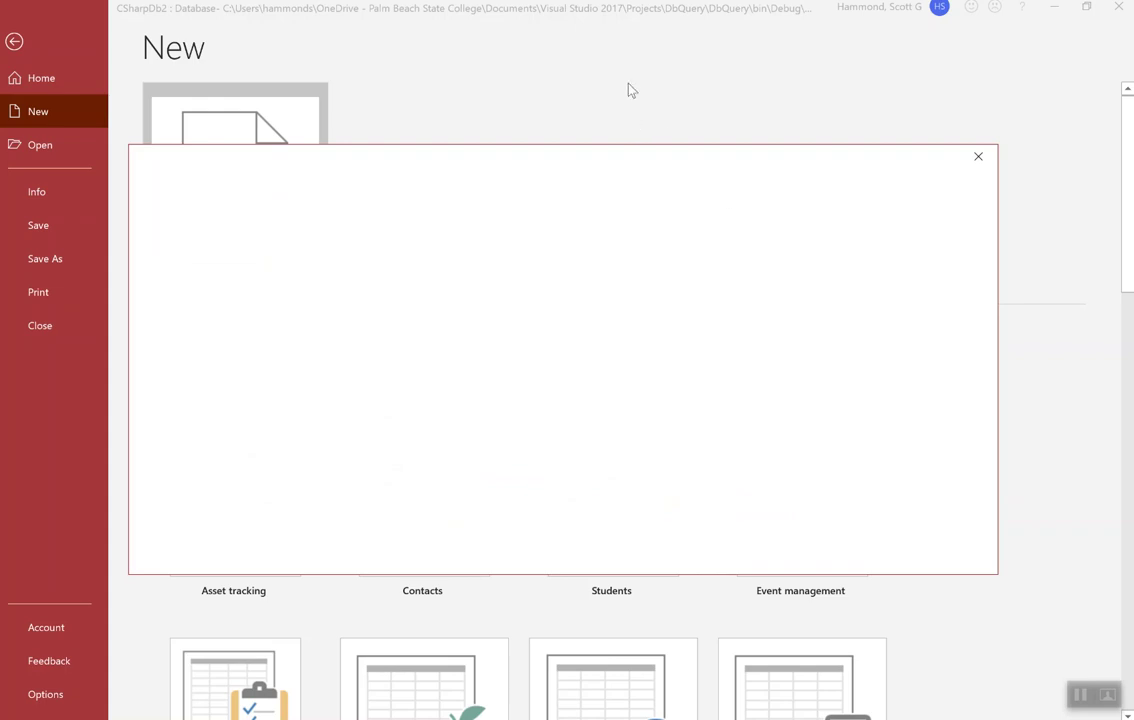
key("Return")
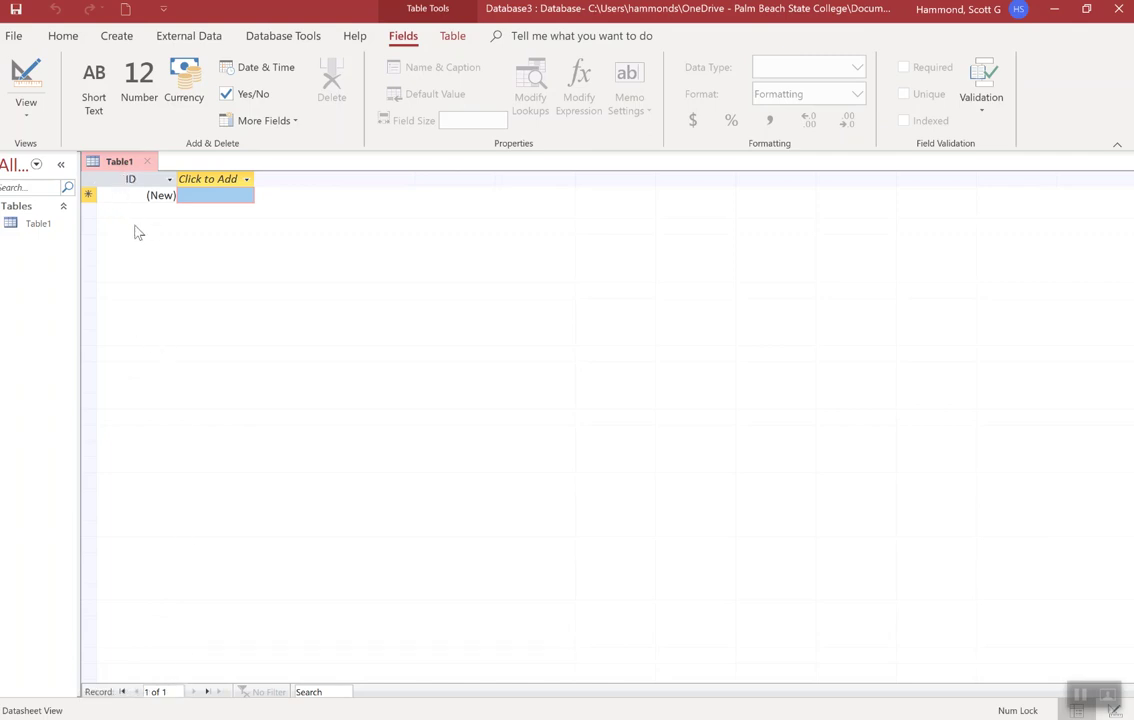
- Switch the new table to Design View, saving it under the name StudentID
left_click(25, 75)
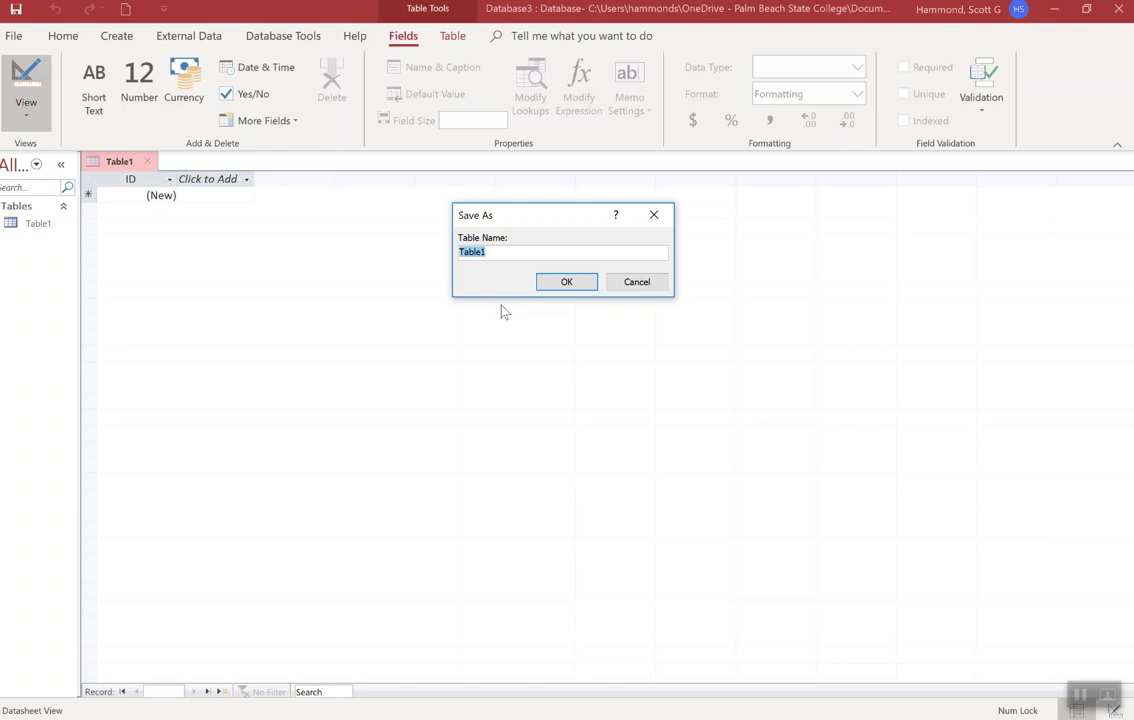
type("StudentID")
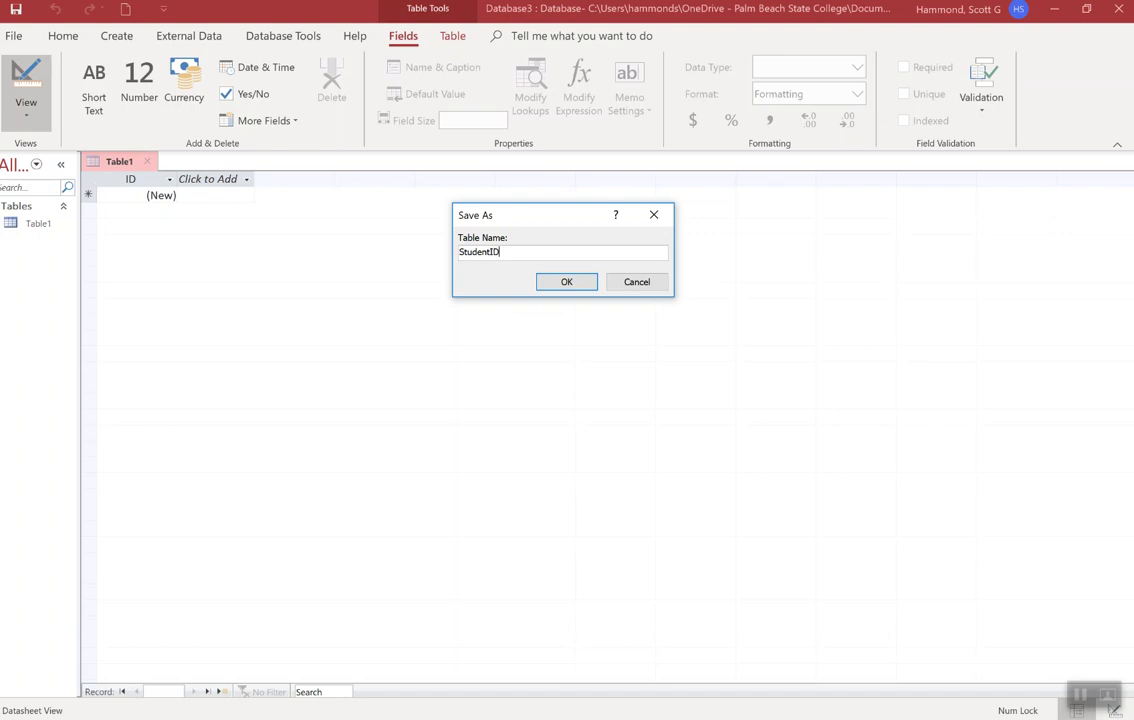
left_click(567, 283)
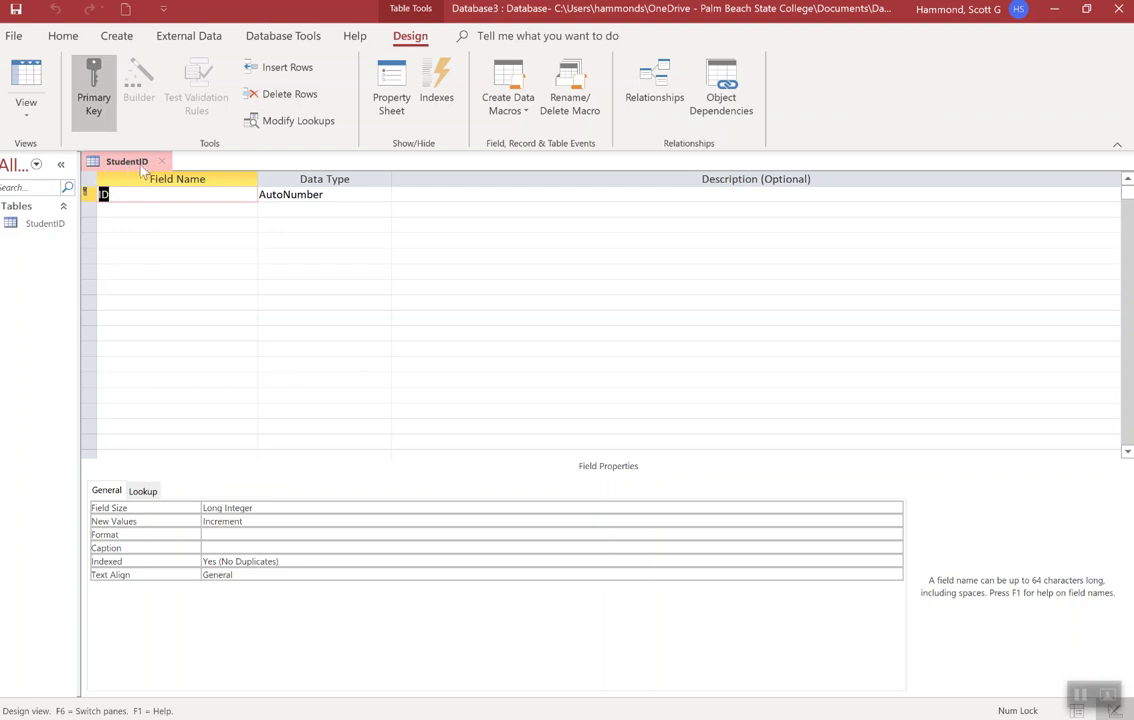
- Try to rename the StudentID table while it is open
left_click(54, 228)
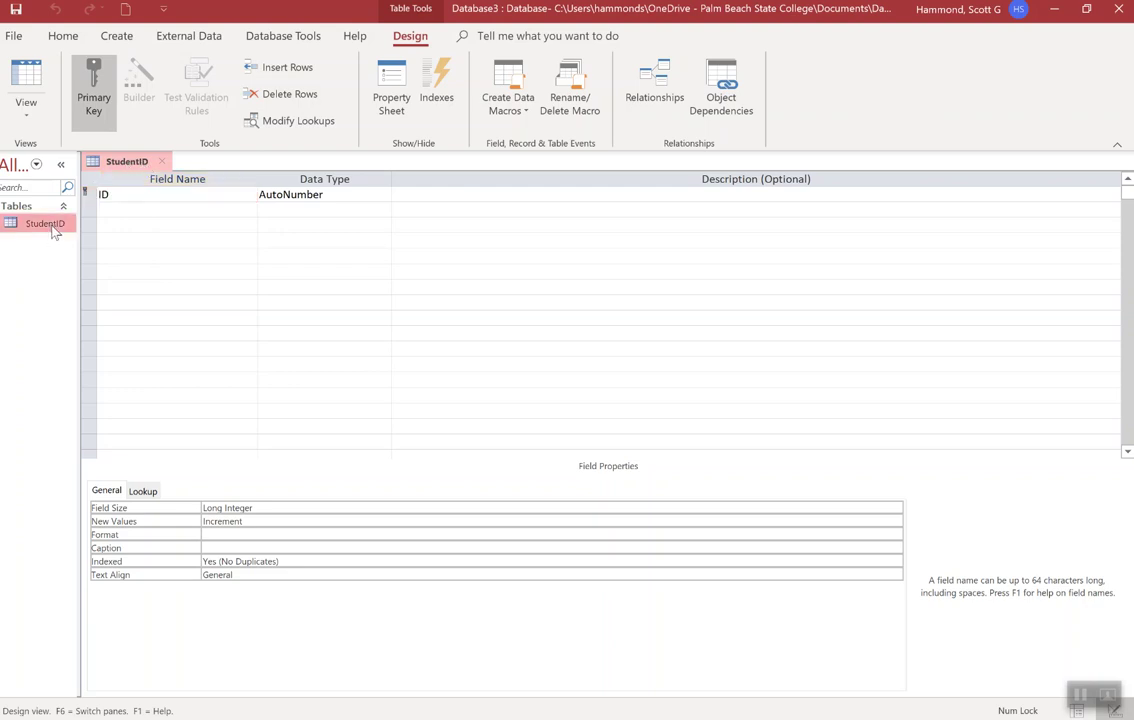
right_click(54, 230)
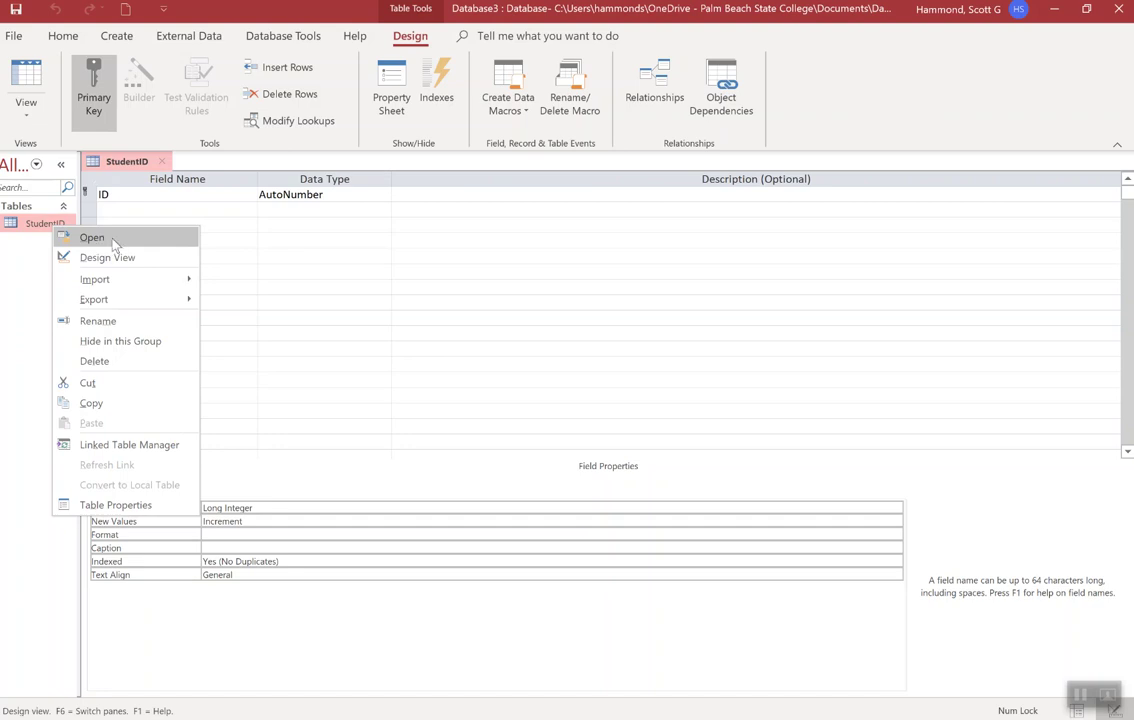
left_click(126, 321)
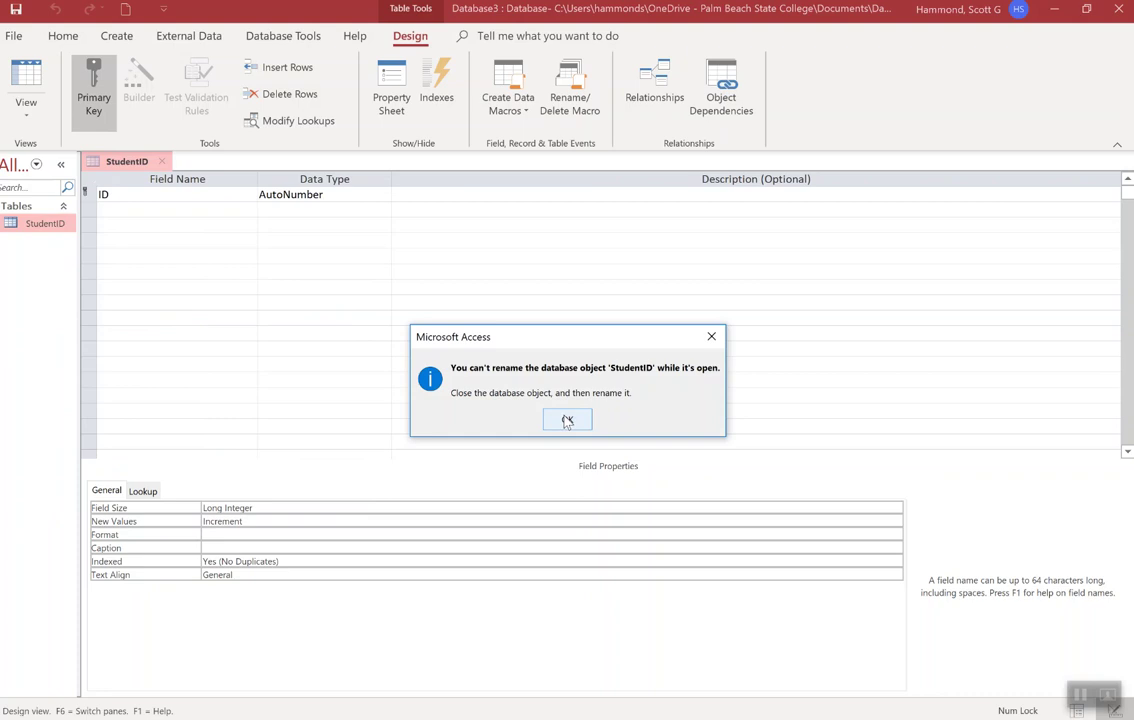
left_click(567, 421)
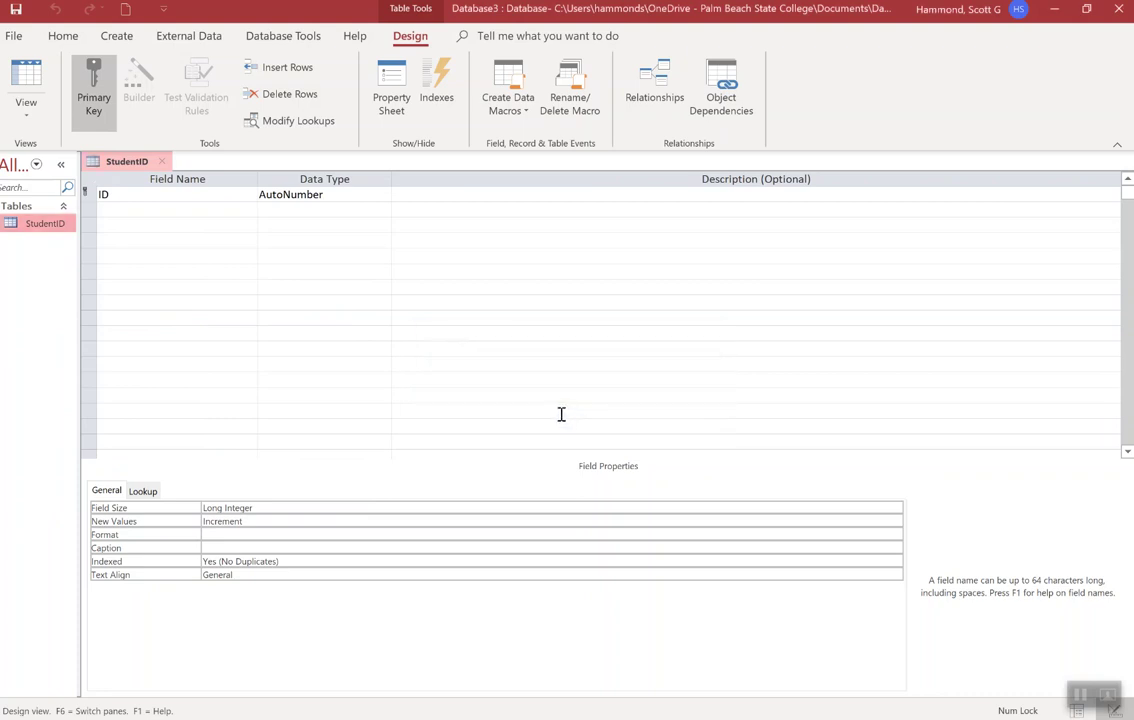
- Close the StudentID table and rename it as Student
left_click(162, 161)
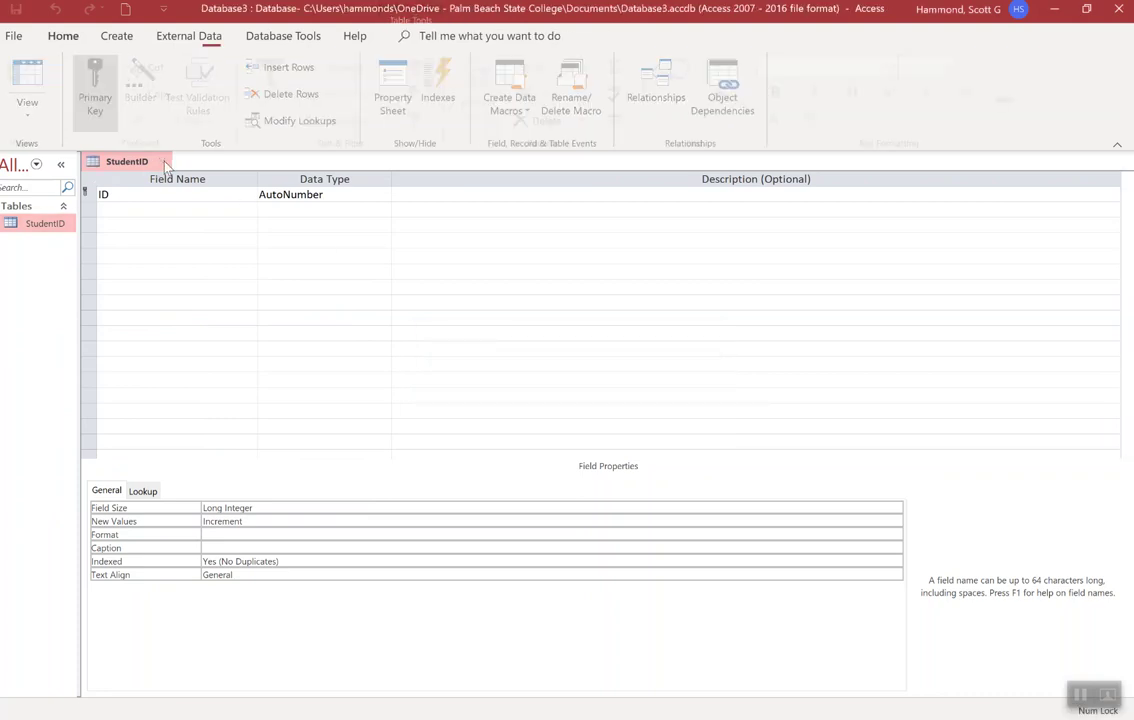
right_click(52, 224)
left_click(112, 318)
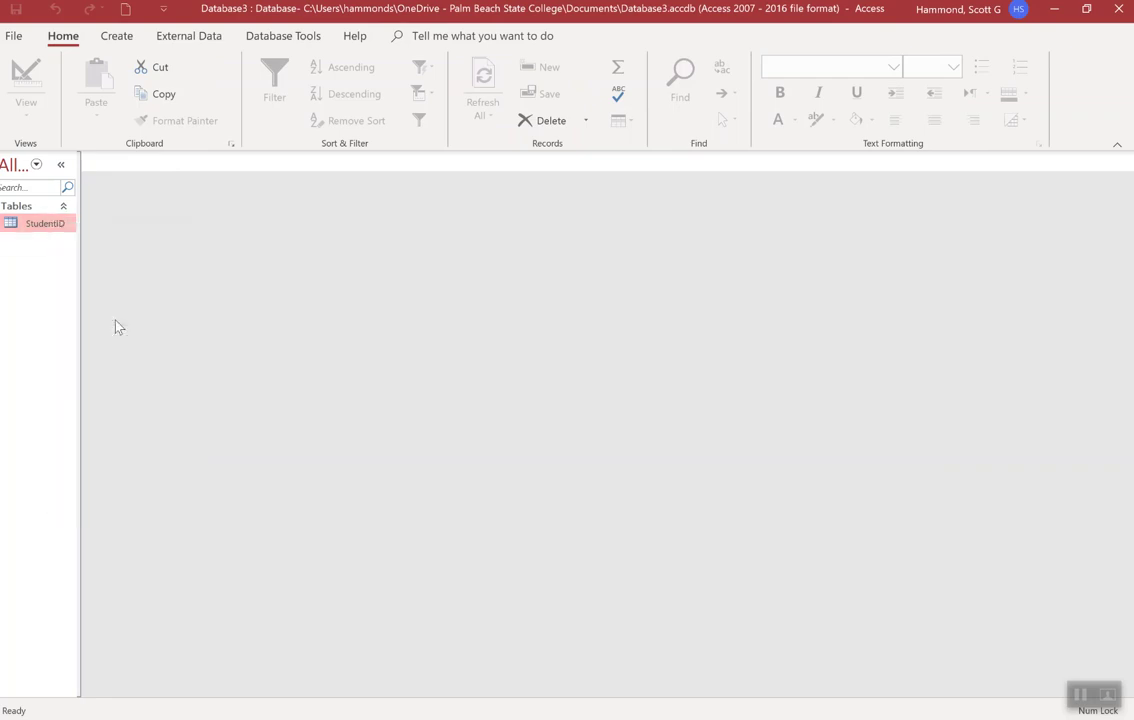
type("S")
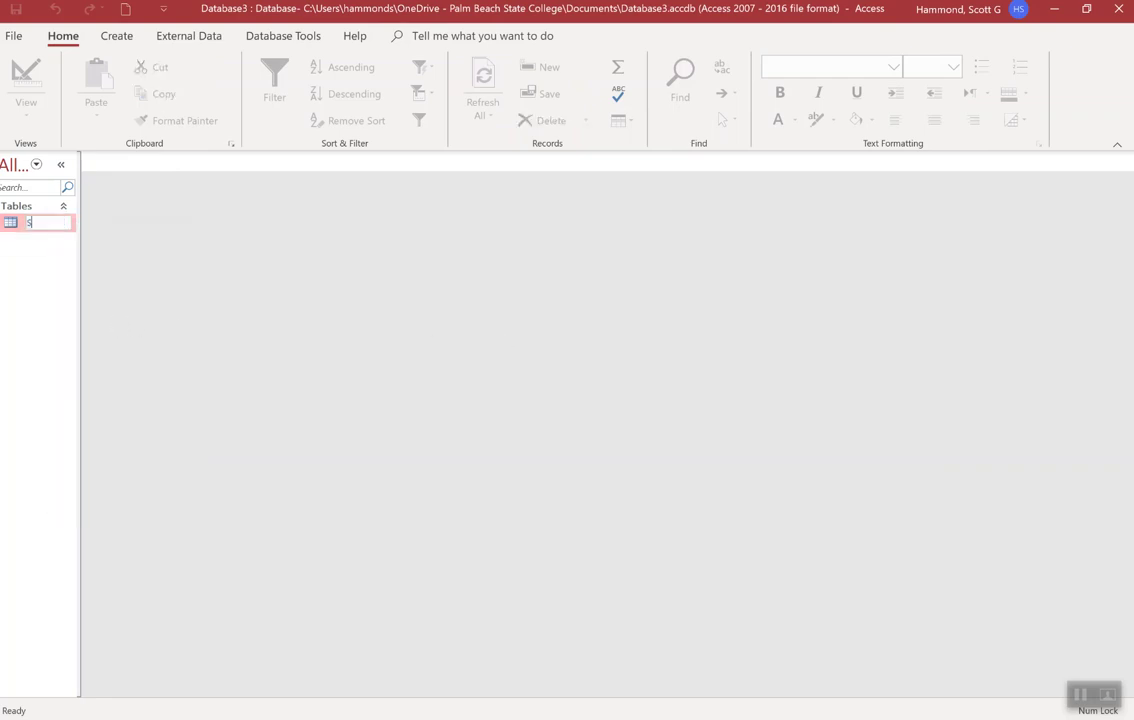
type("tudent")
key("Return")
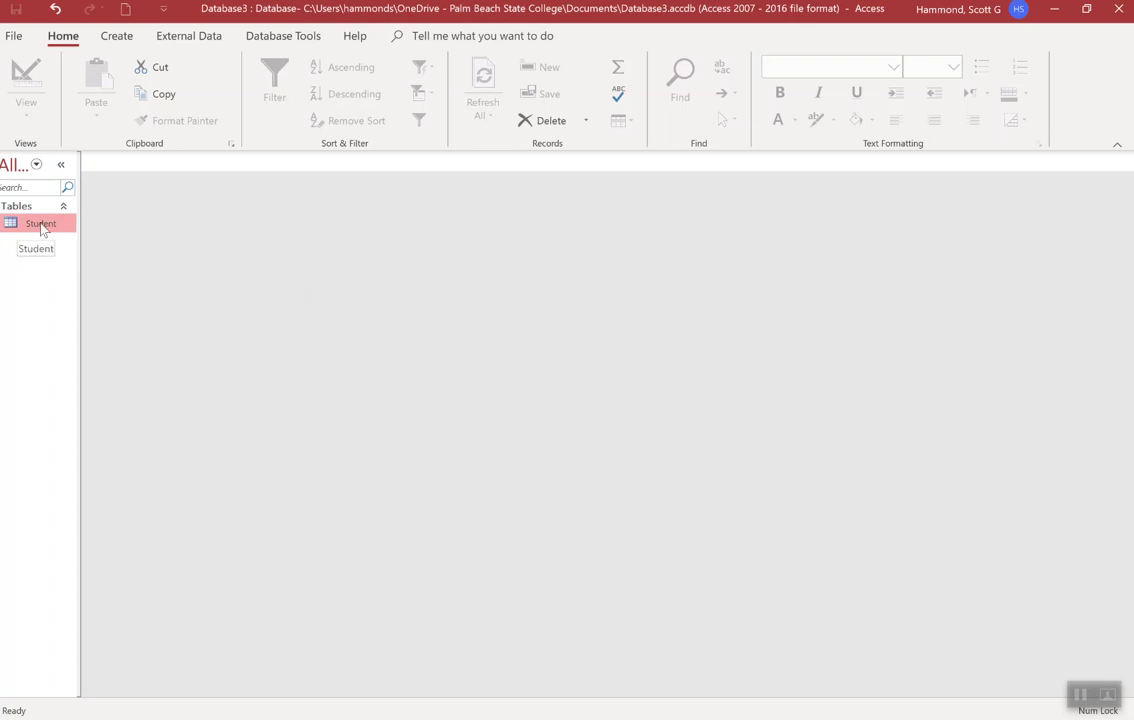
- Start a second table in Design View with a FacultyID field of data type AutoNumber
left_click(116, 36)
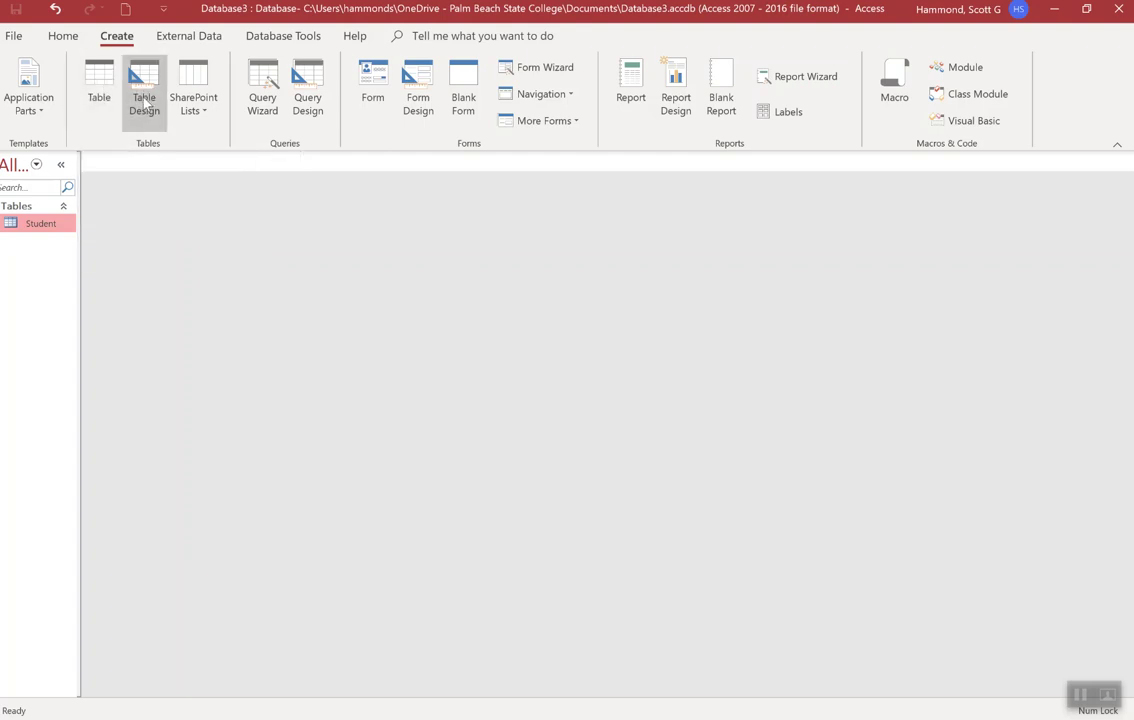
left_click(143, 96)
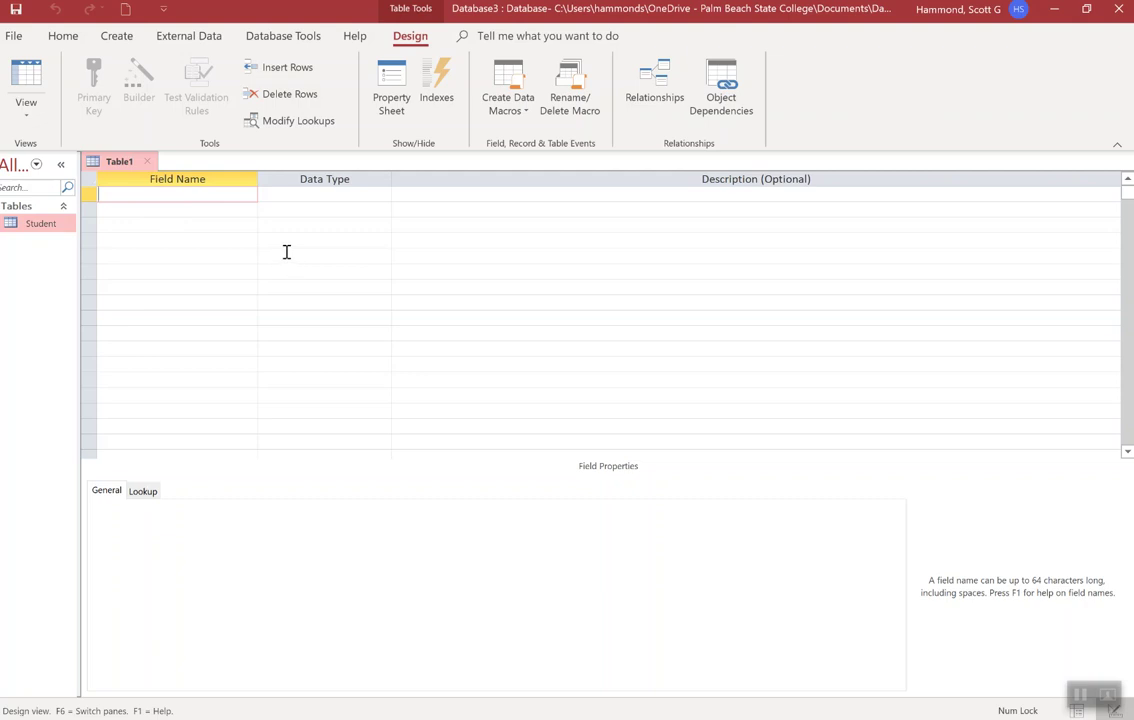
type("FacultyID")
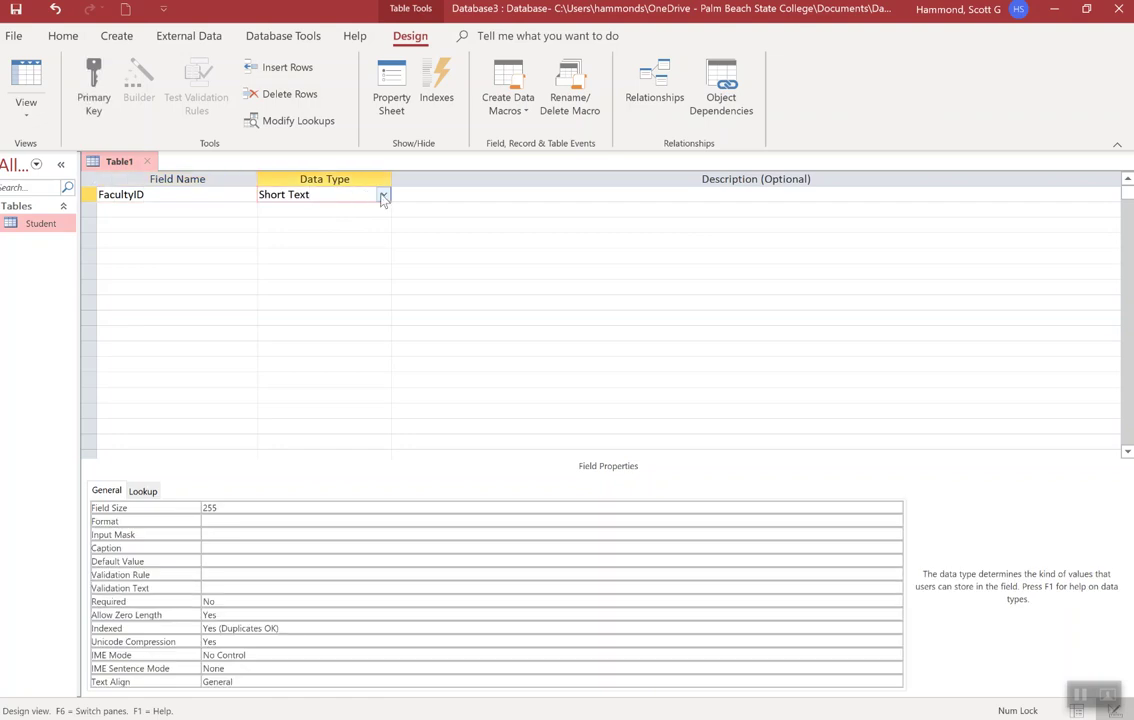
left_click(383, 194)
left_click(355, 307)
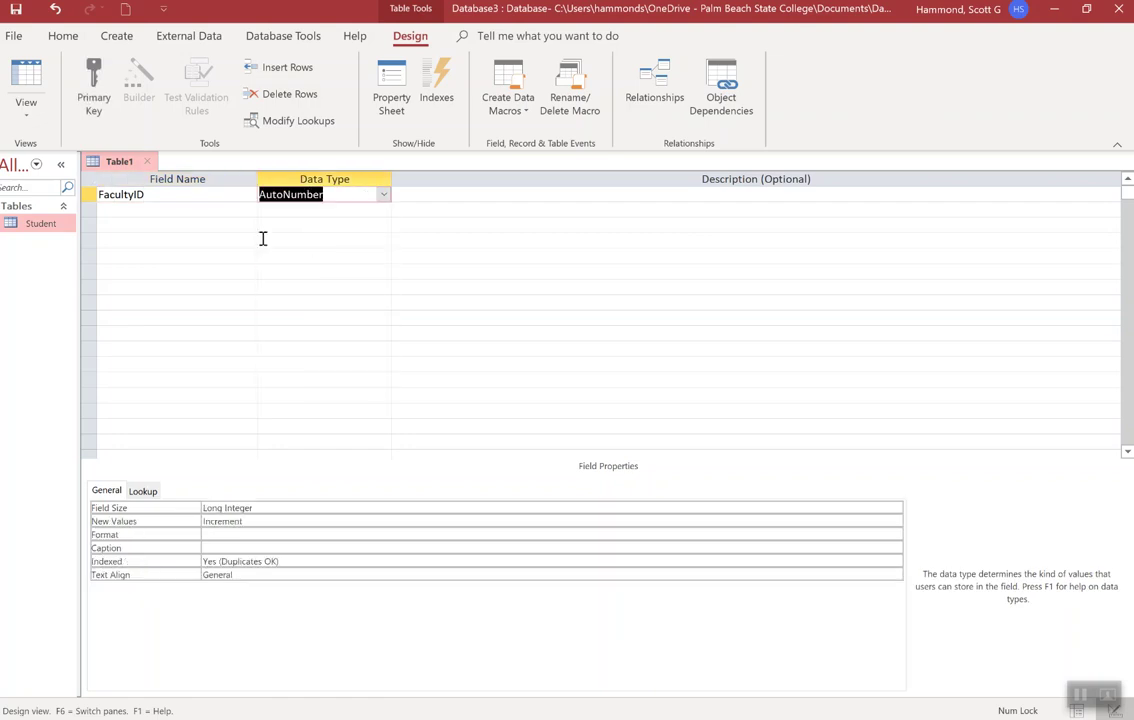
- Save the table as Faculty, letting Access create its primary key, and close it
right_click(122, 161)
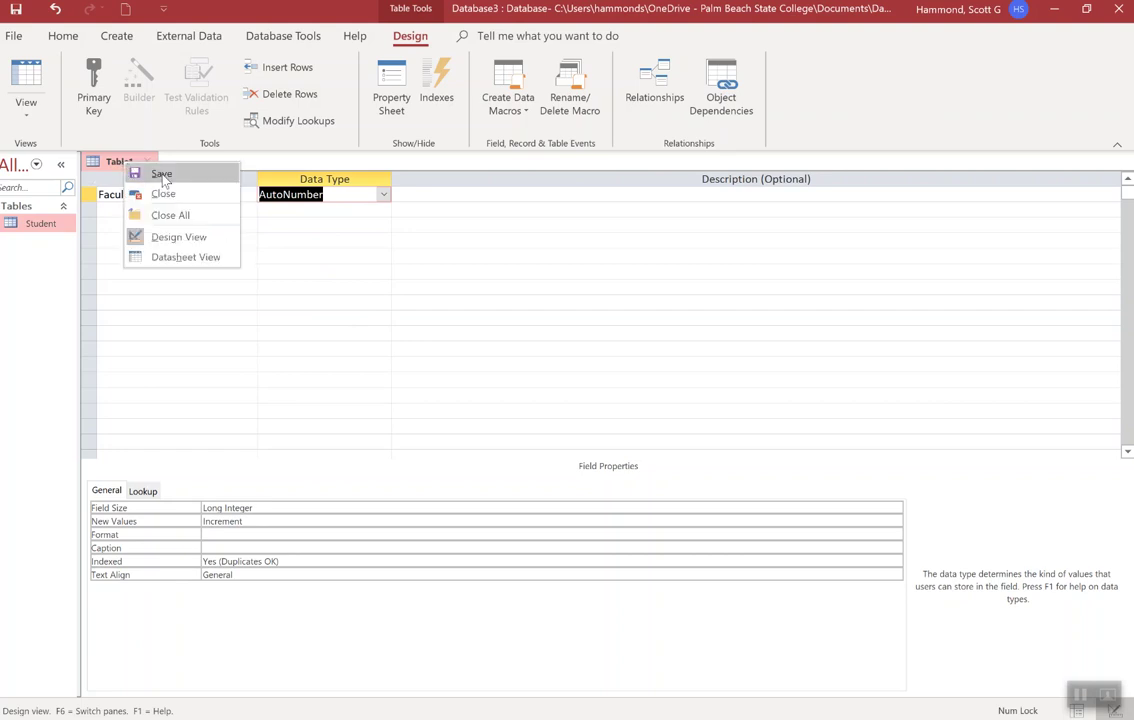
left_click(162, 175)
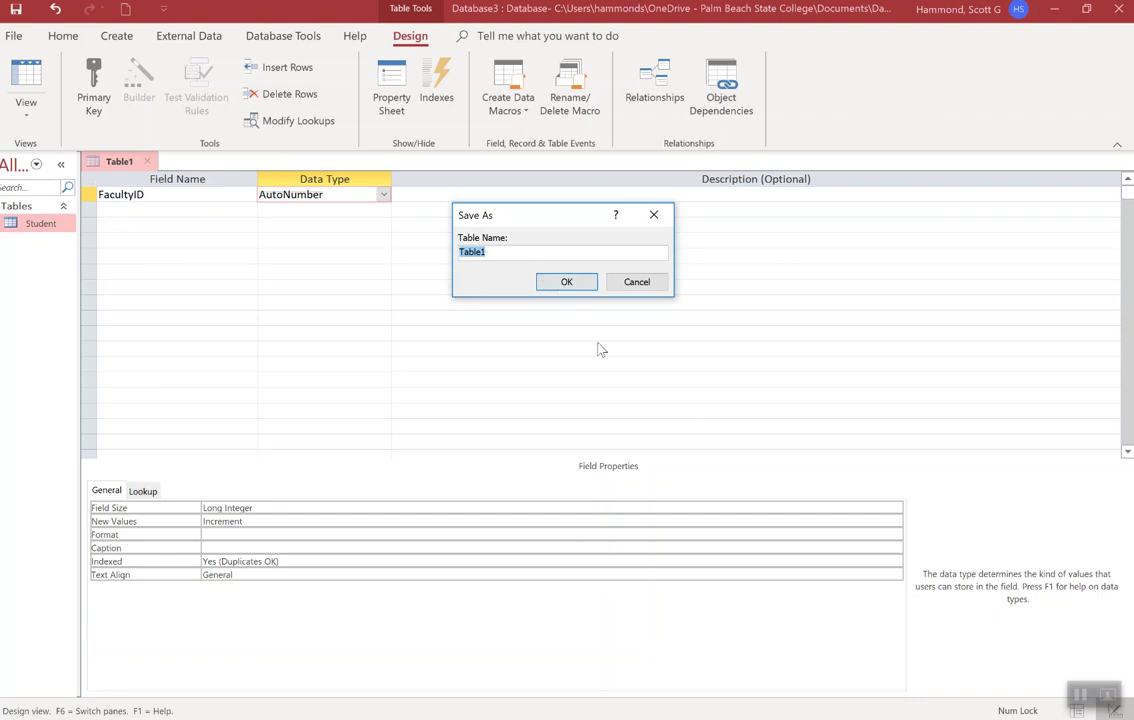
type("Faculty")
left_click(566, 282)
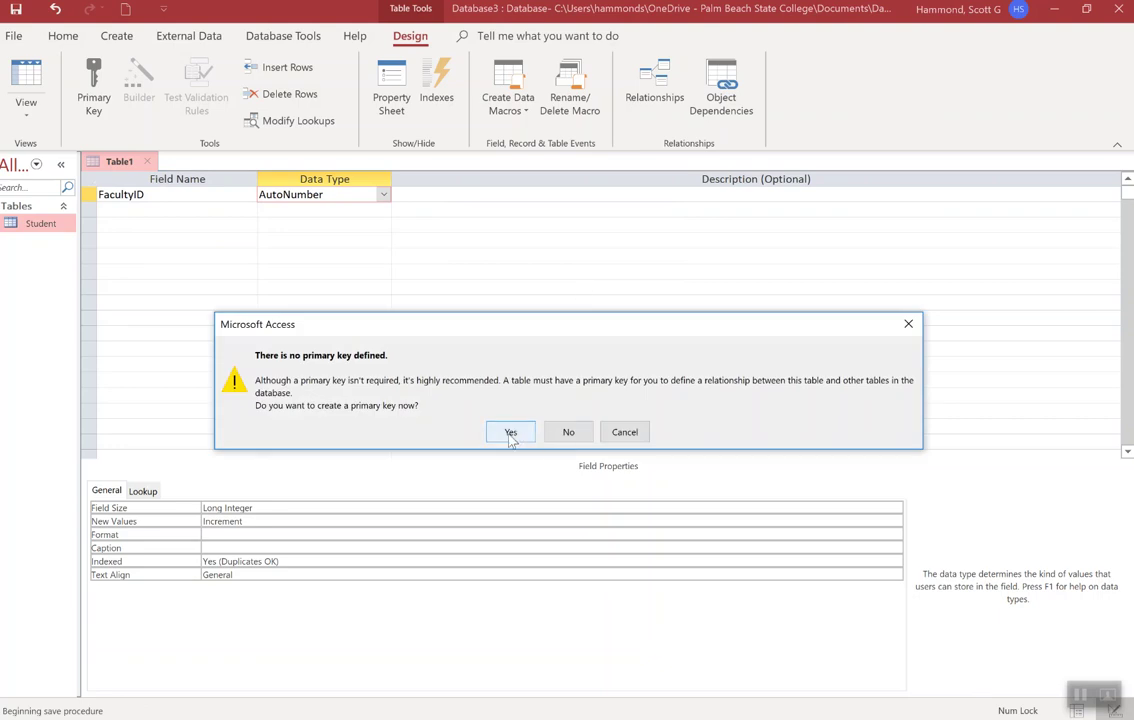
left_click(511, 433)
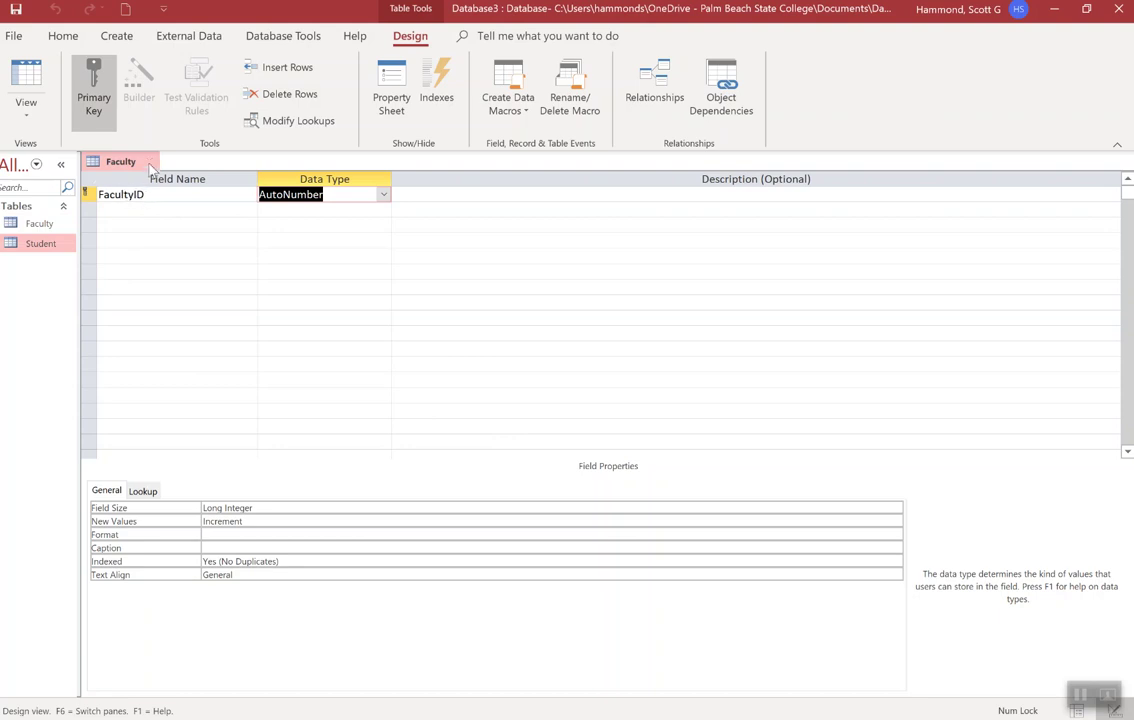
left_click(149, 162)
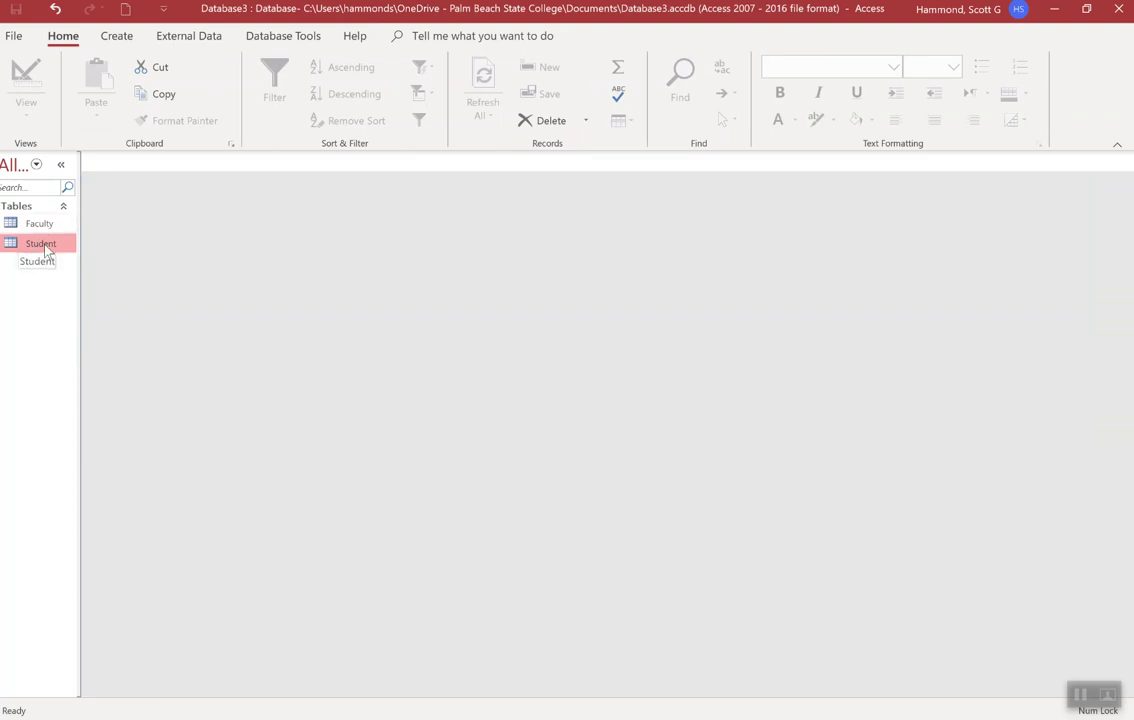
- Open the Student table in Design View and rename its ID field to StudentID
double_click(44, 245)
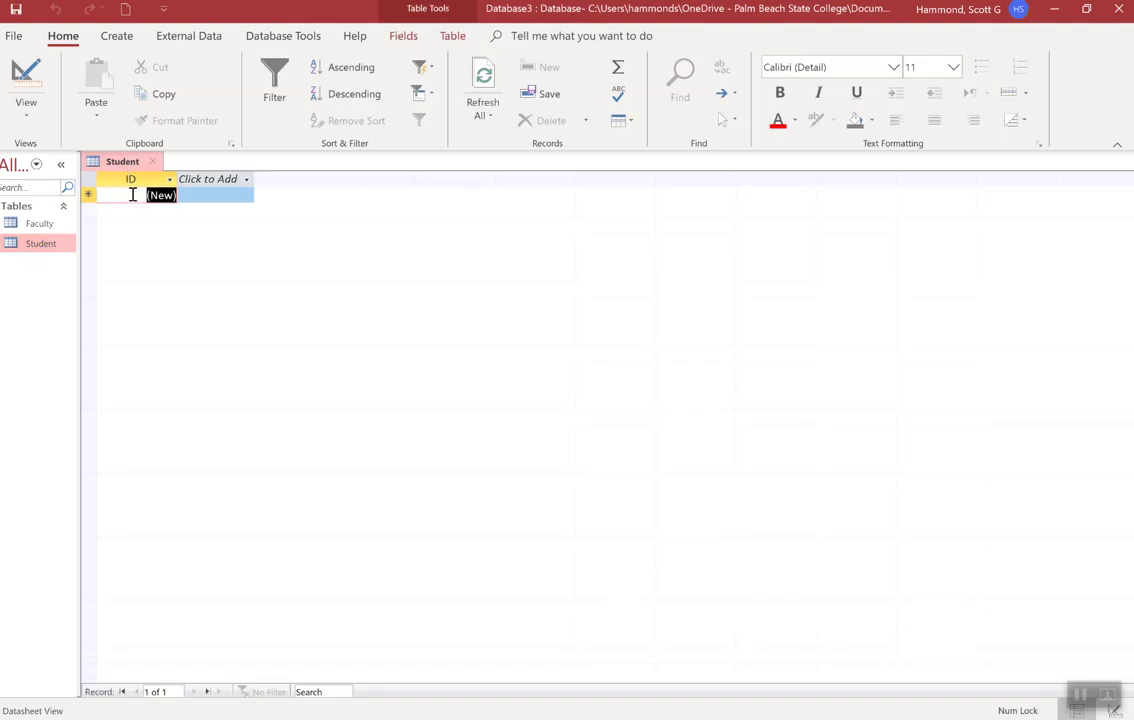
left_click(24, 72)
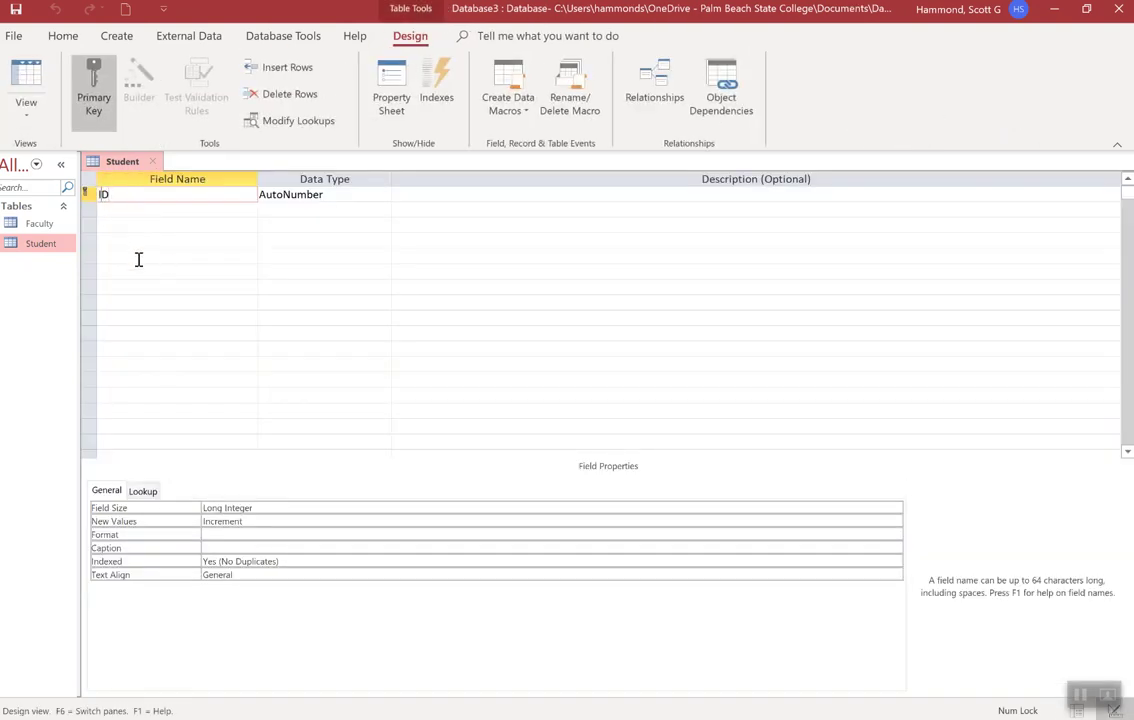
type("Student")
left_click(139, 259)
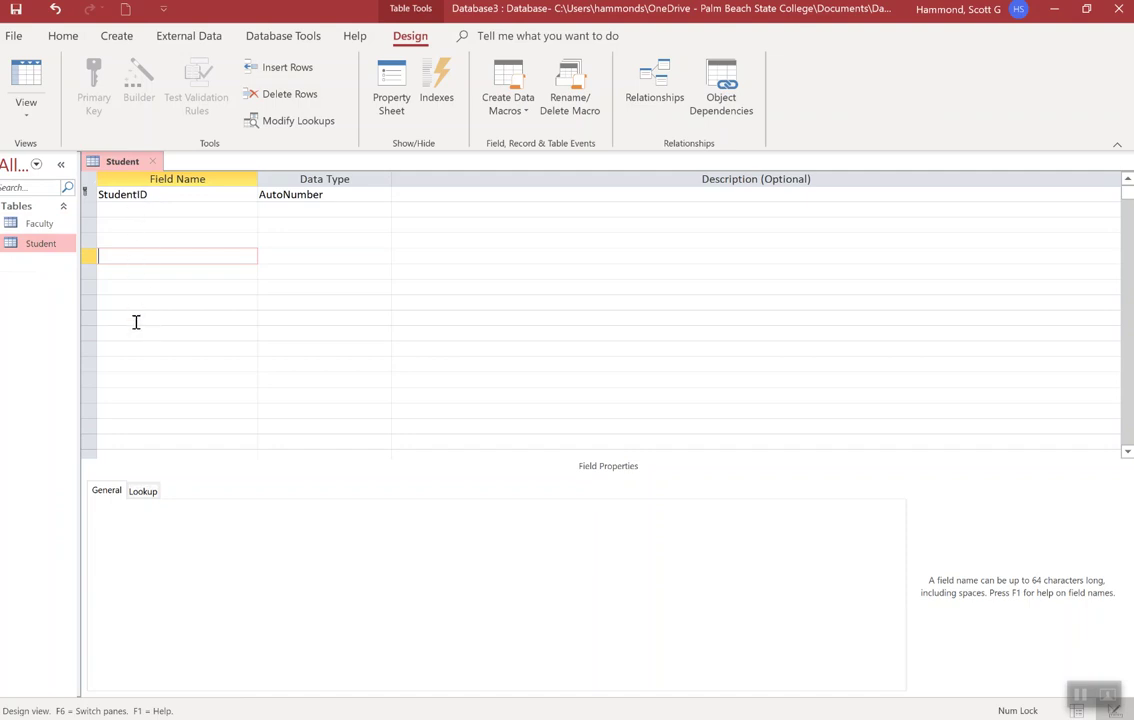
left_click_drag(40, 224, 42, 229)
left_click_drag(42, 230, 402, 180)
left_click_drag(50, 232, 38, 232)
left_click_drag(38, 232, 34, 224)
left_click_drag(35, 226, 36, 135)
- Create a third table and save it with the name Course
left_click(119, 38)
left_click(99, 82)
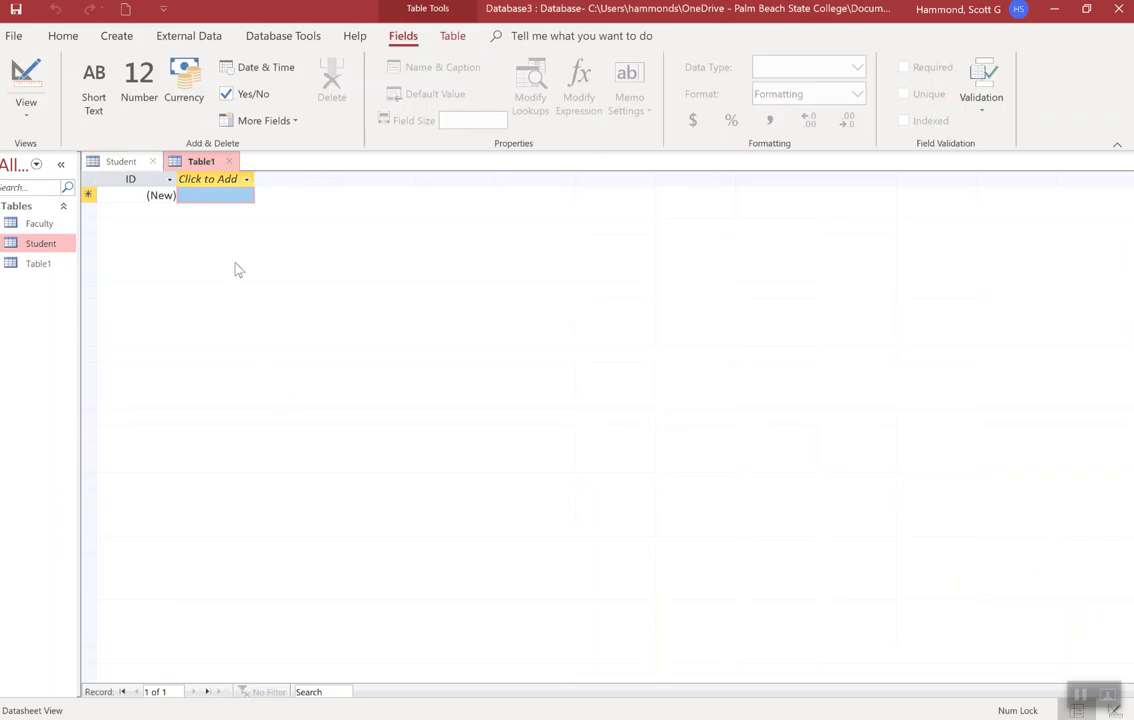
right_click(210, 167)
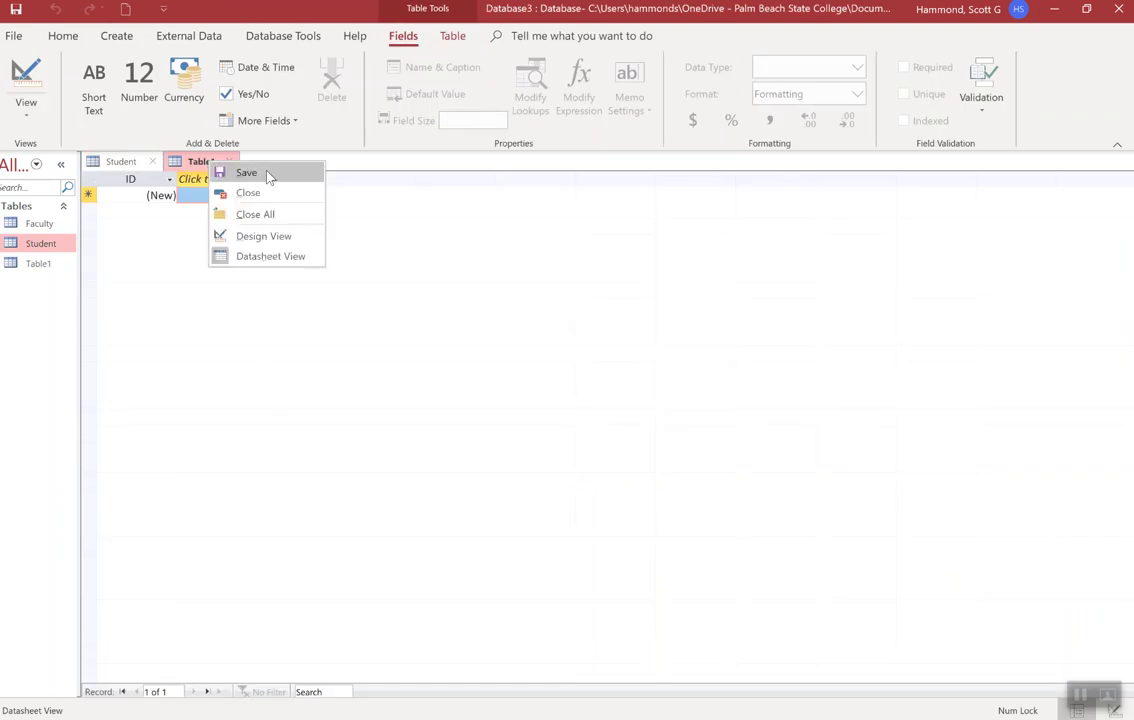
left_click(238, 170)
type("Course")
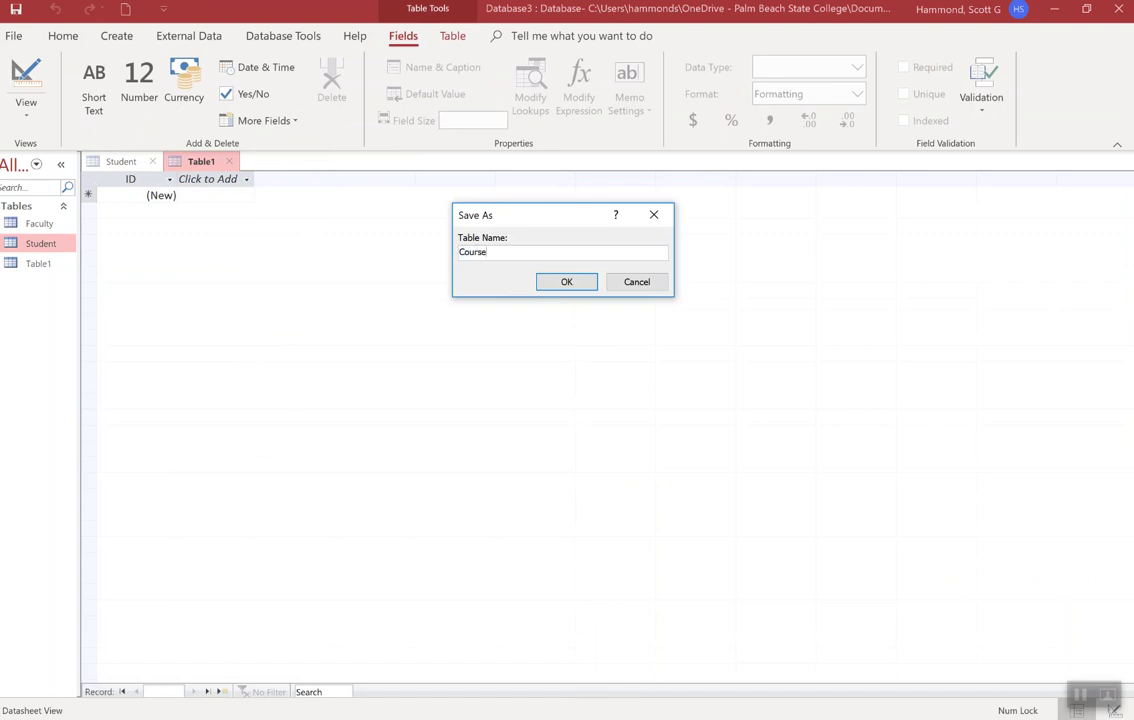
left_click(571, 282)
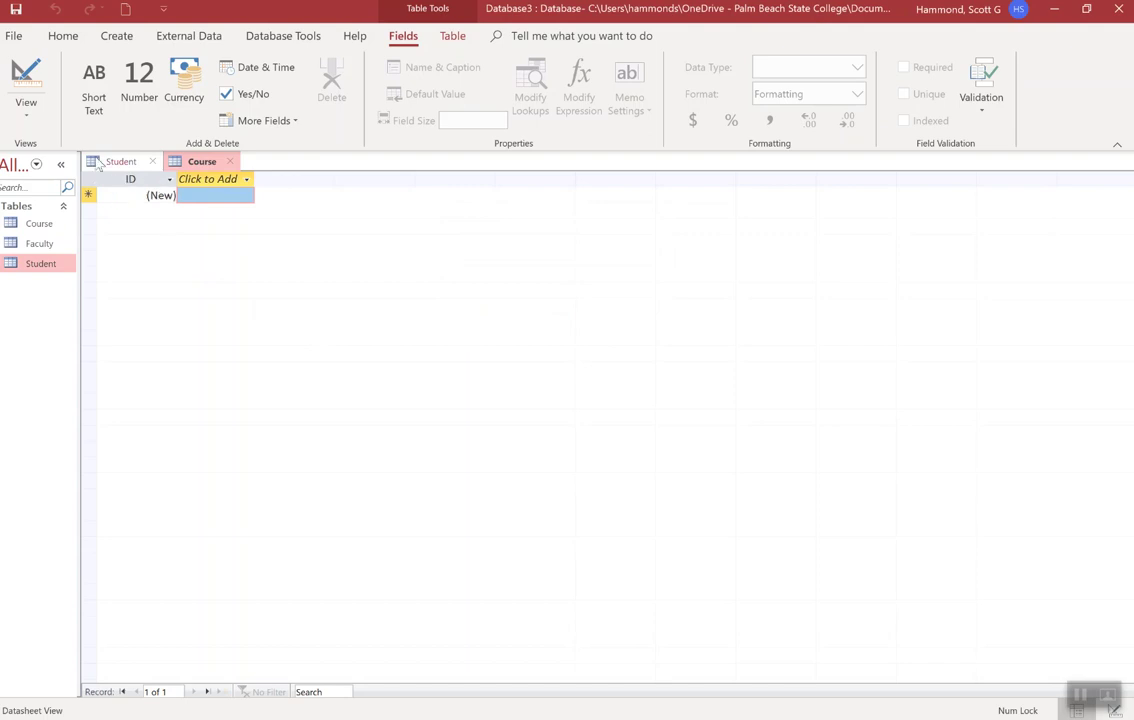
- Switch the Course table to Design View and rename its ID field to CourseID
left_click(18, 78)
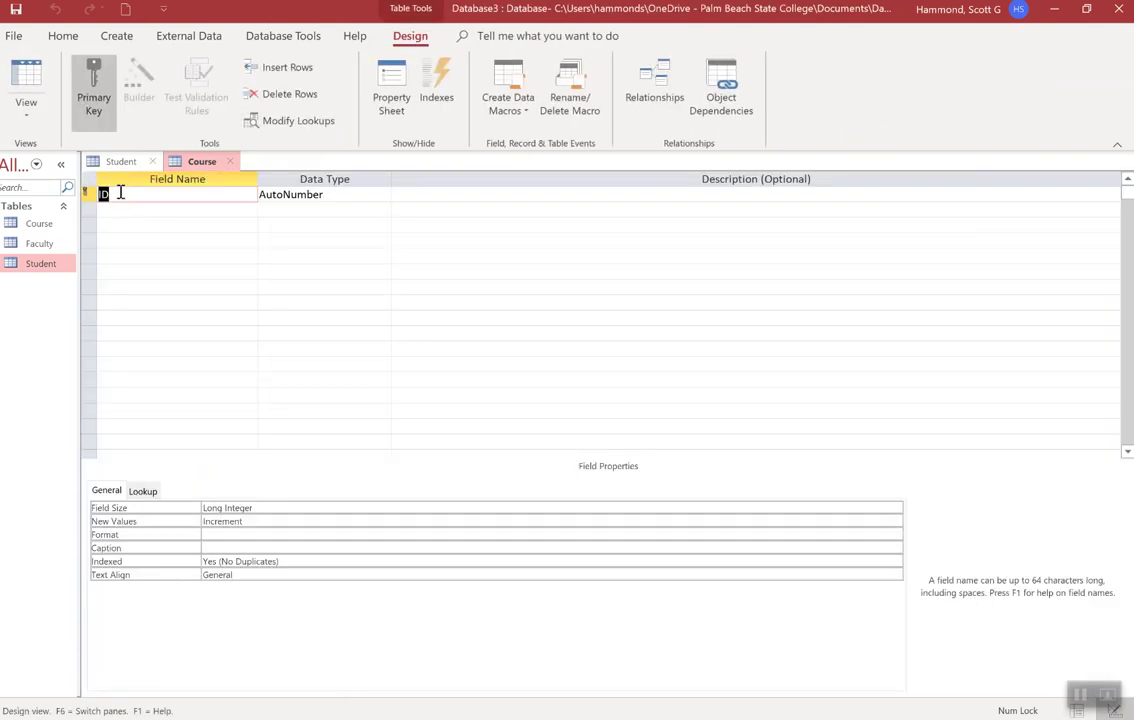
type("Course")
left_click(302, 195)
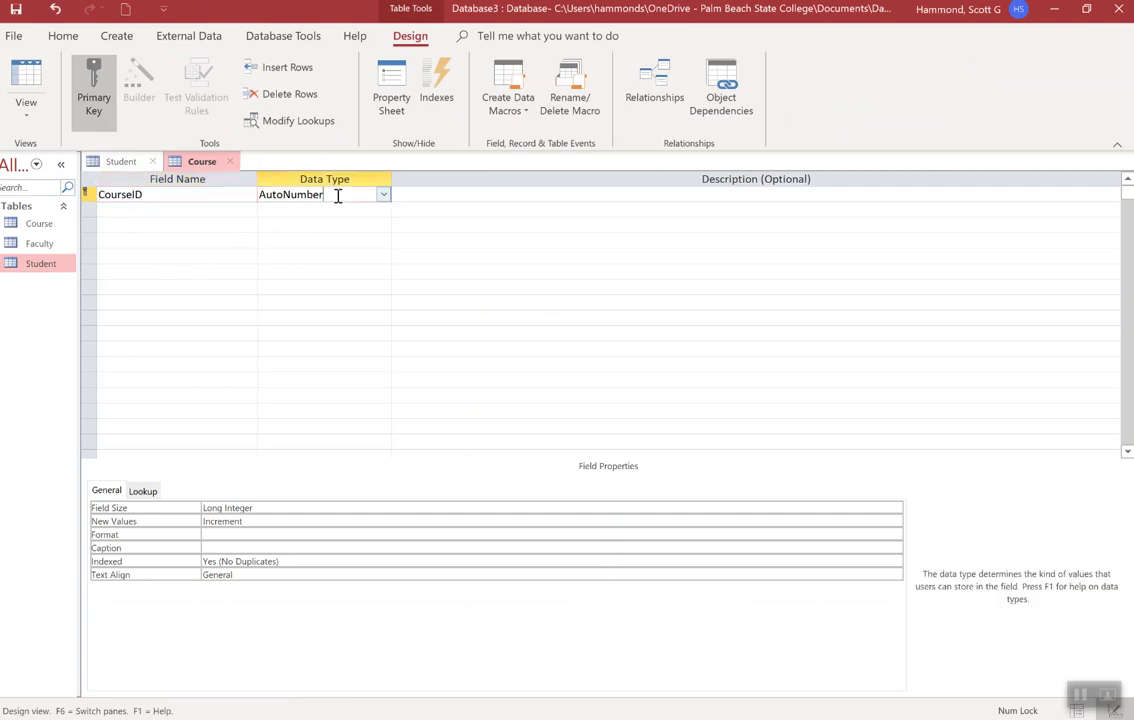
- Set the CourseID field's data type to Short Text with a field size of 7
left_click(384, 196)
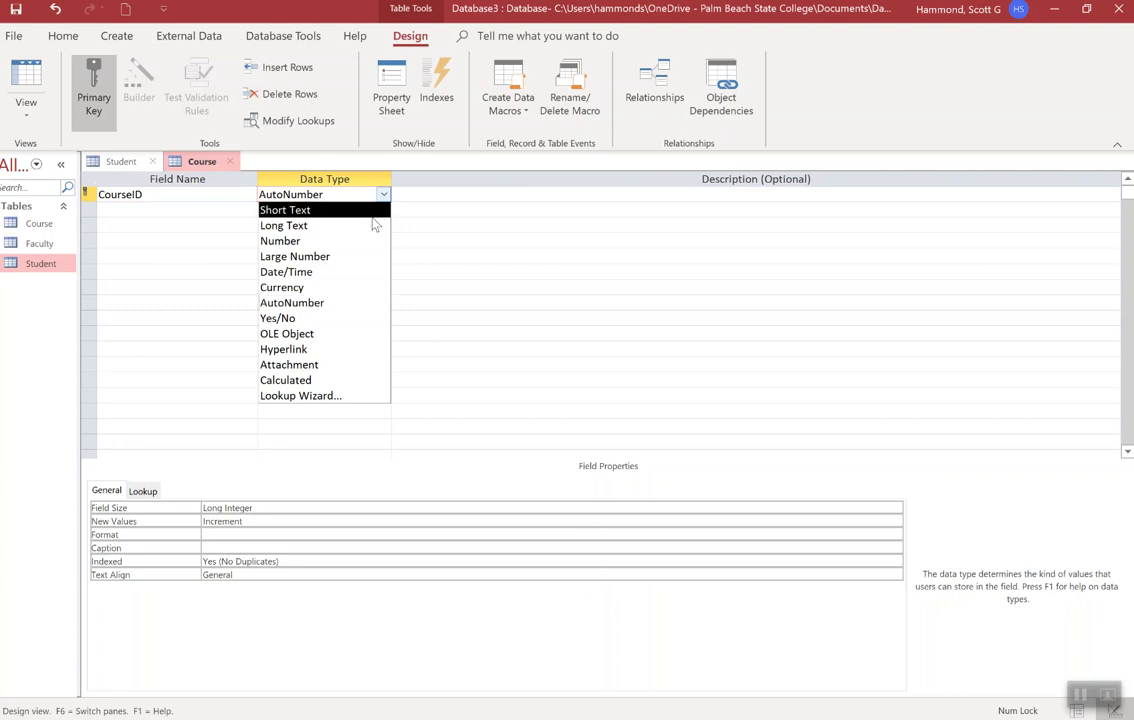
left_click(368, 211)
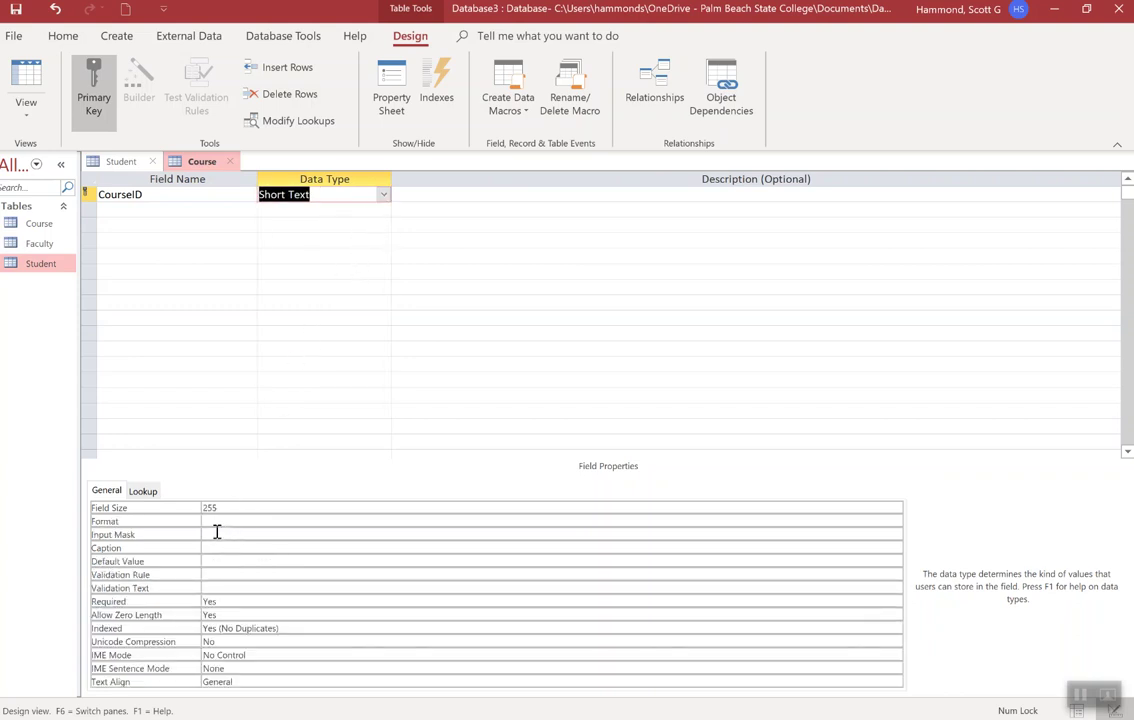
left_click(170, 507)
type("7")
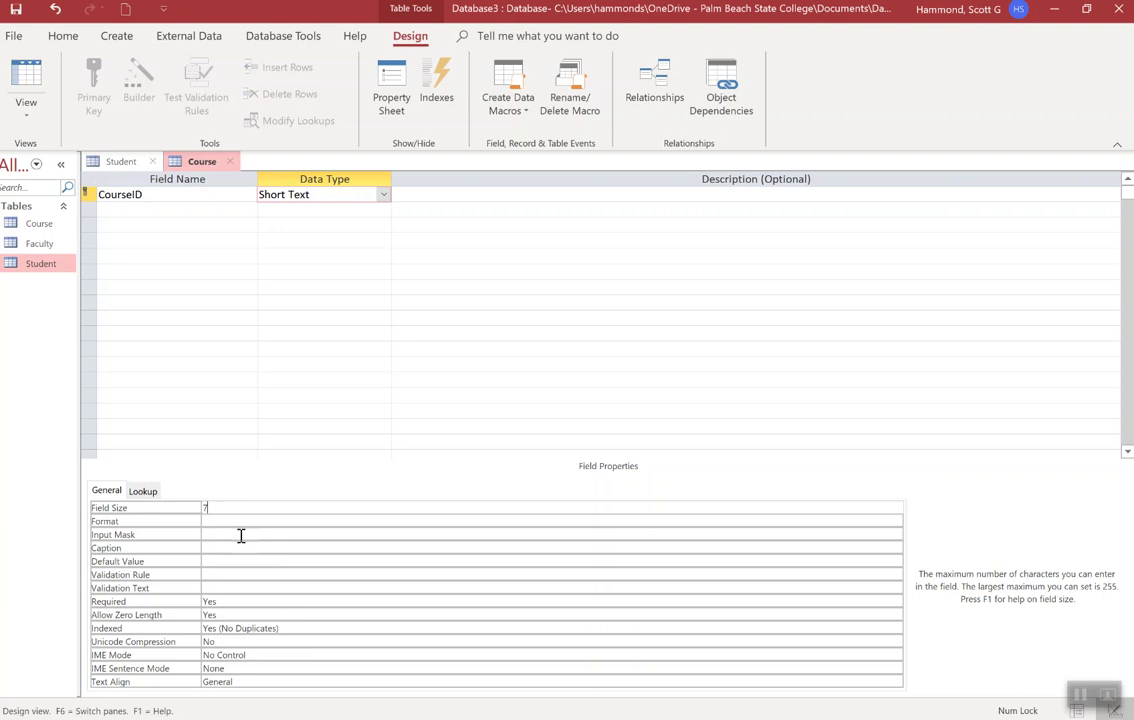
- Save the Course table, enter a record with CourseID CGS1543 in Datasheet View, and return to Design View
left_click(311, 300)
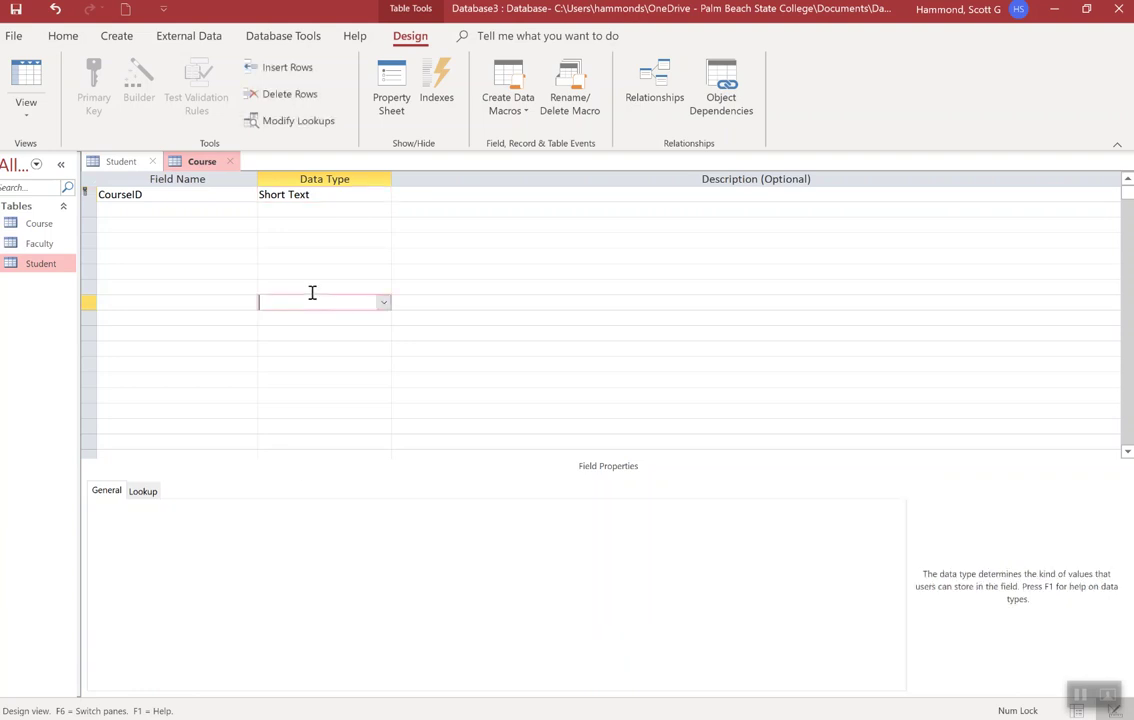
left_click(181, 201)
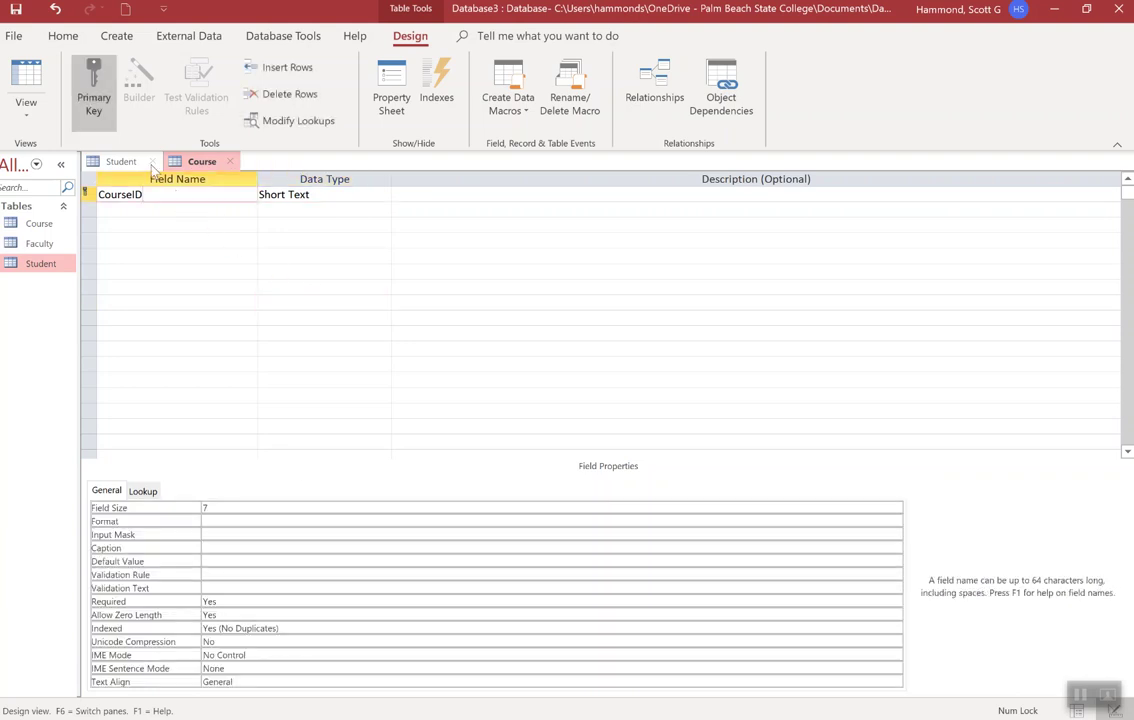
left_click(28, 74)
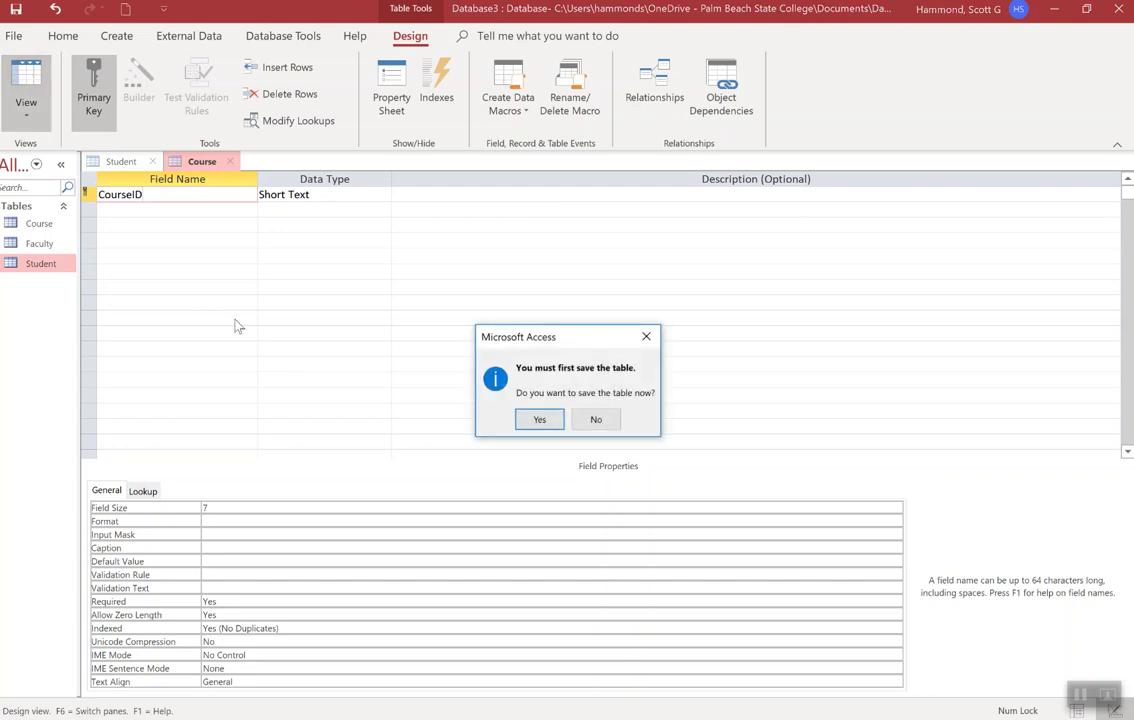
left_click(541, 424)
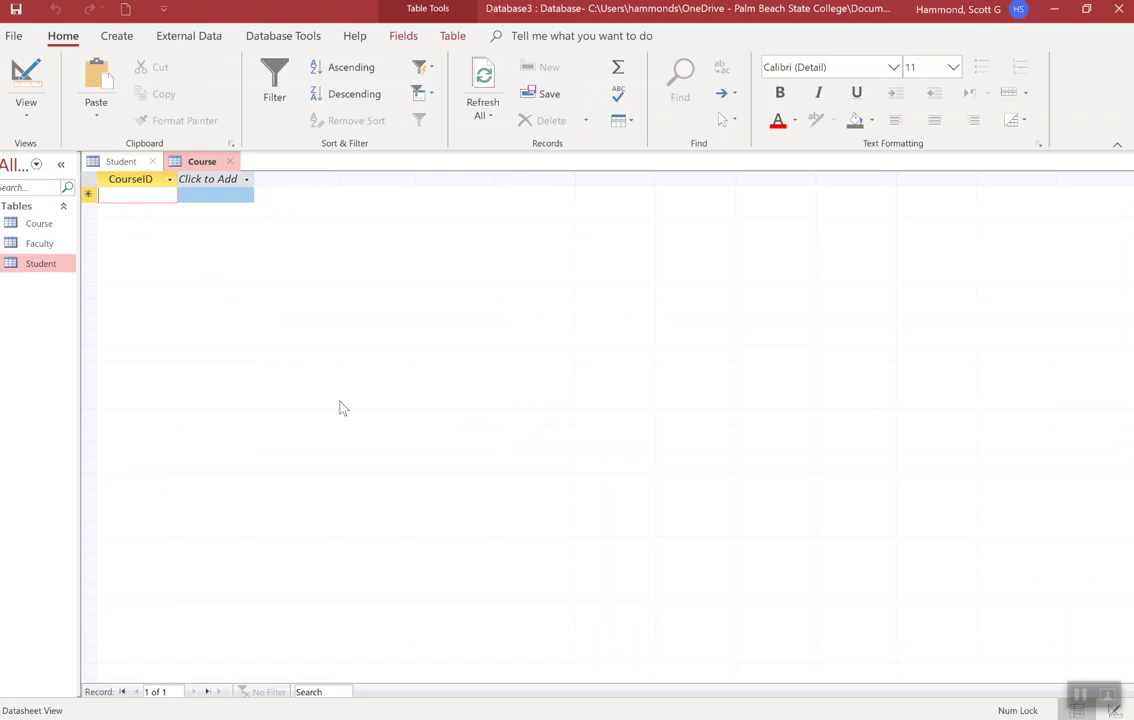
type("CGS")
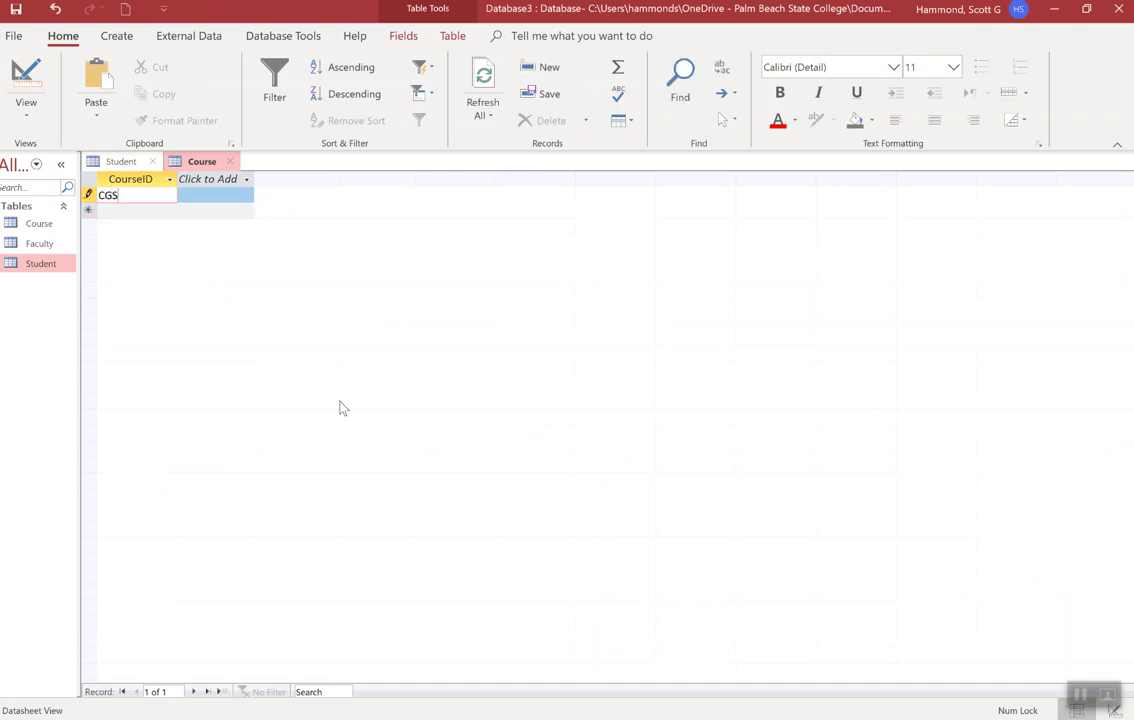
type("1543")
left_click(24, 76)
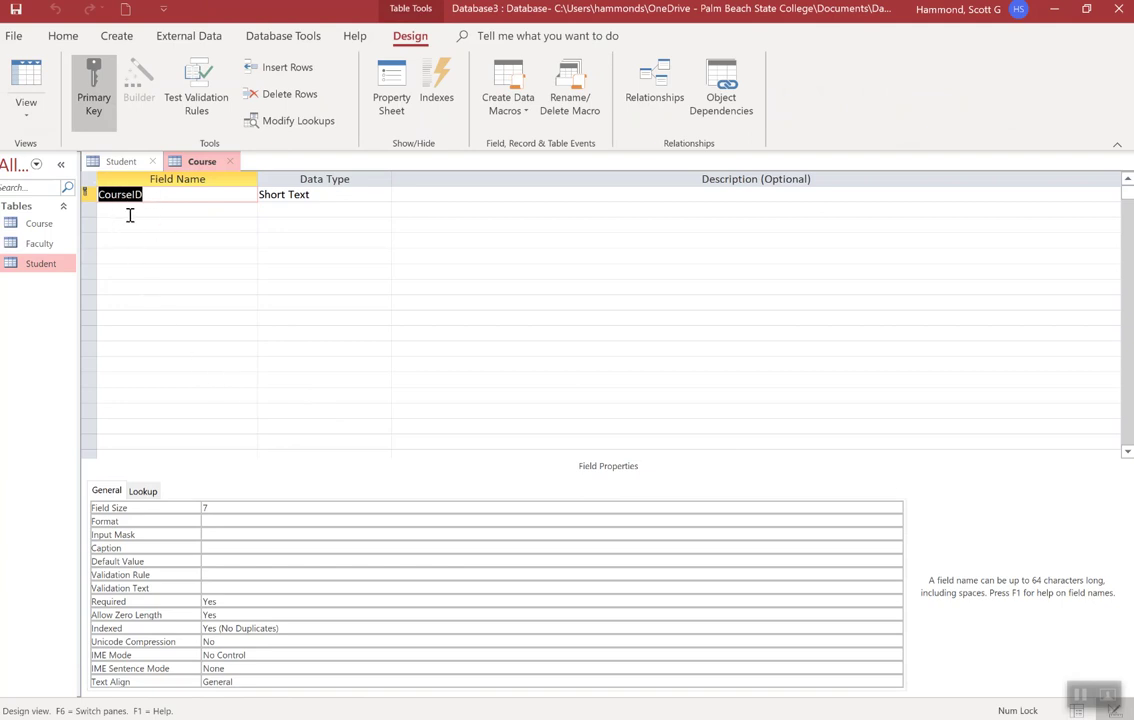
- Add a FacultyID field with the Short Text data type below CourseID in the Course table
left_click(130, 212)
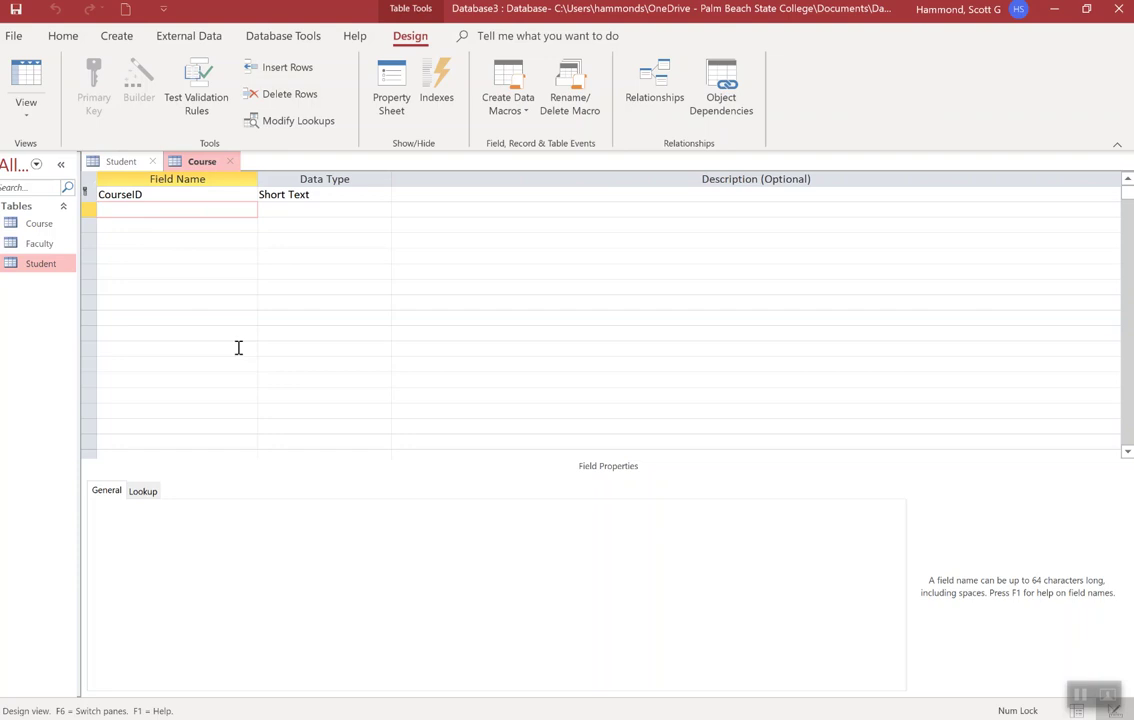
type("FacultyID")
left_click(148, 223)
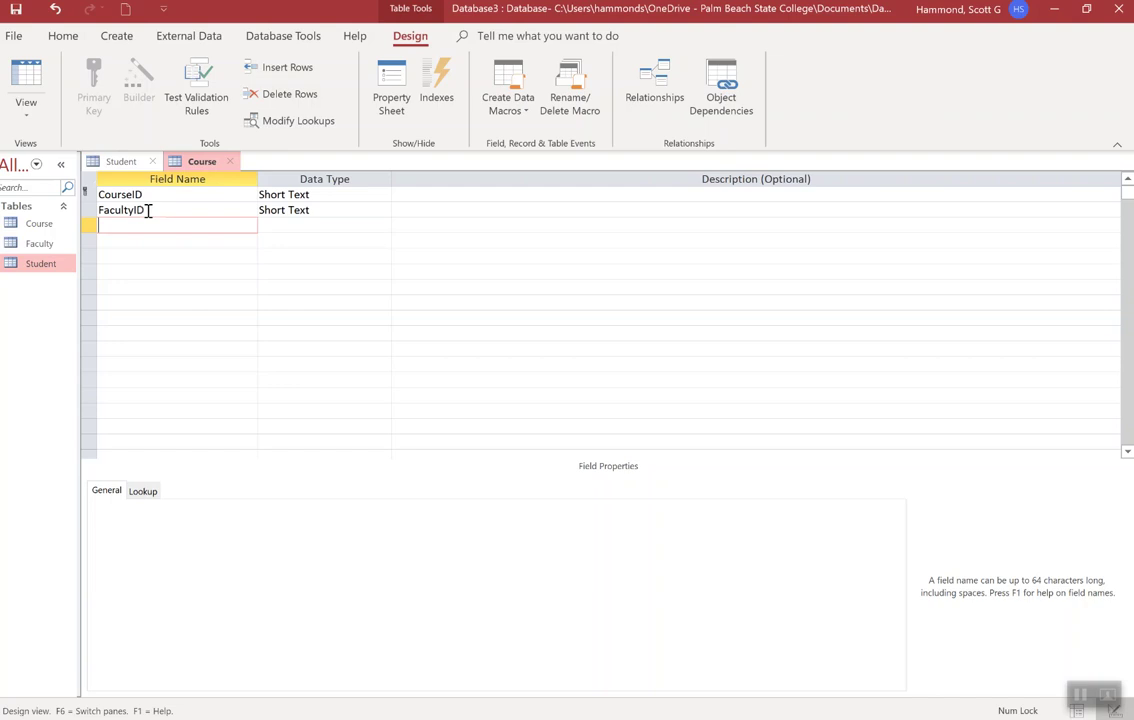
- Delete the FacultyID field and its indexes from the Course table
left_click(111, 210)
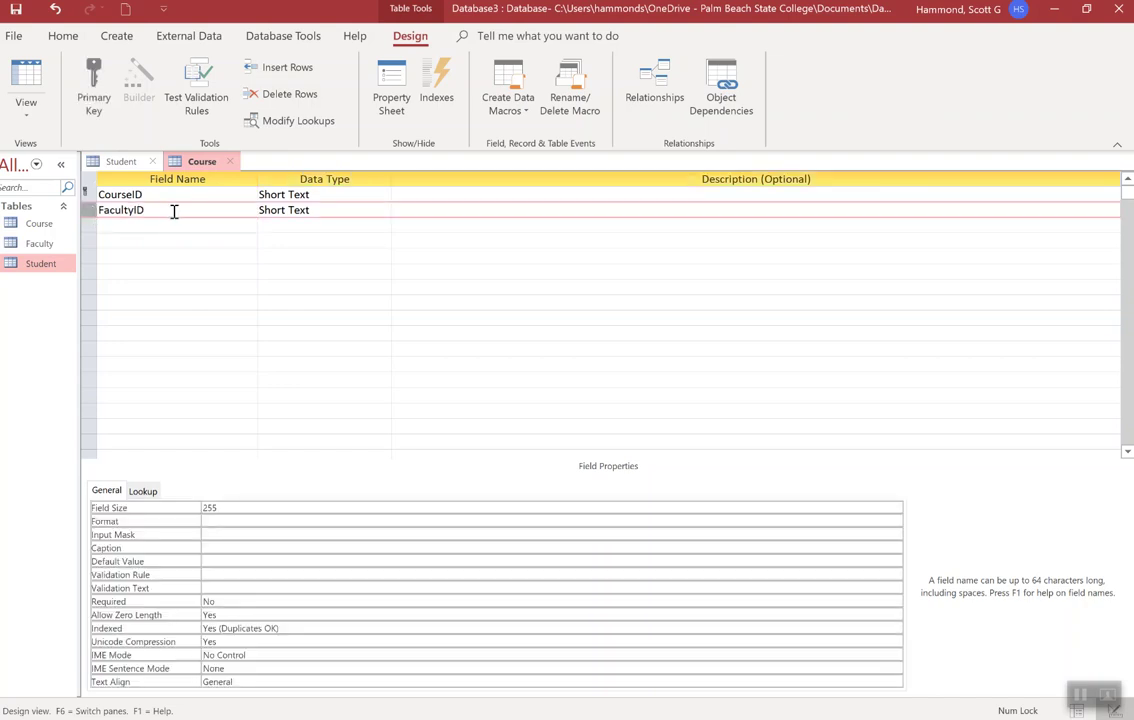
right_click(89, 212)
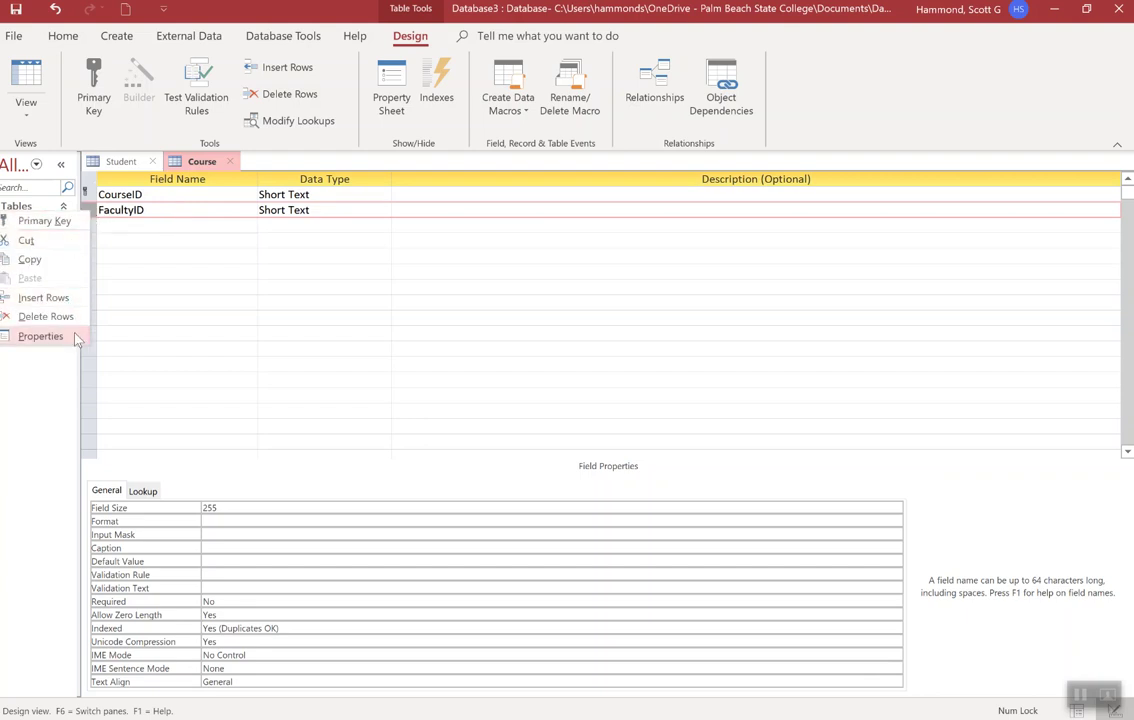
left_click(46, 316)
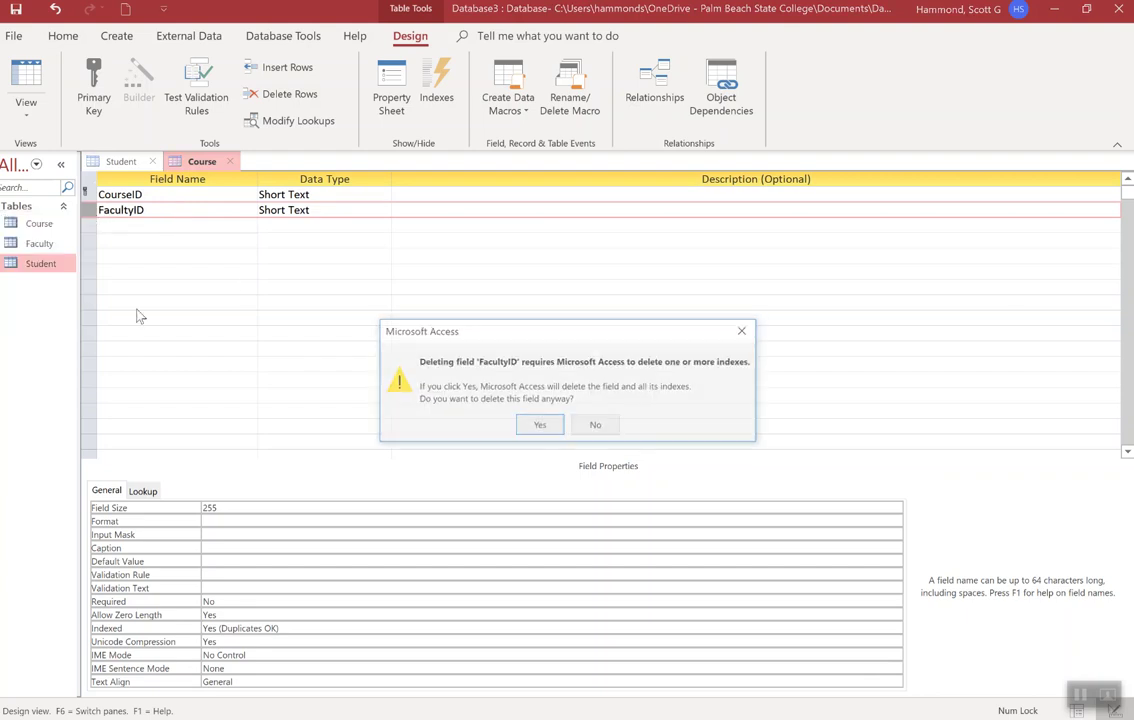
left_click(540, 426)
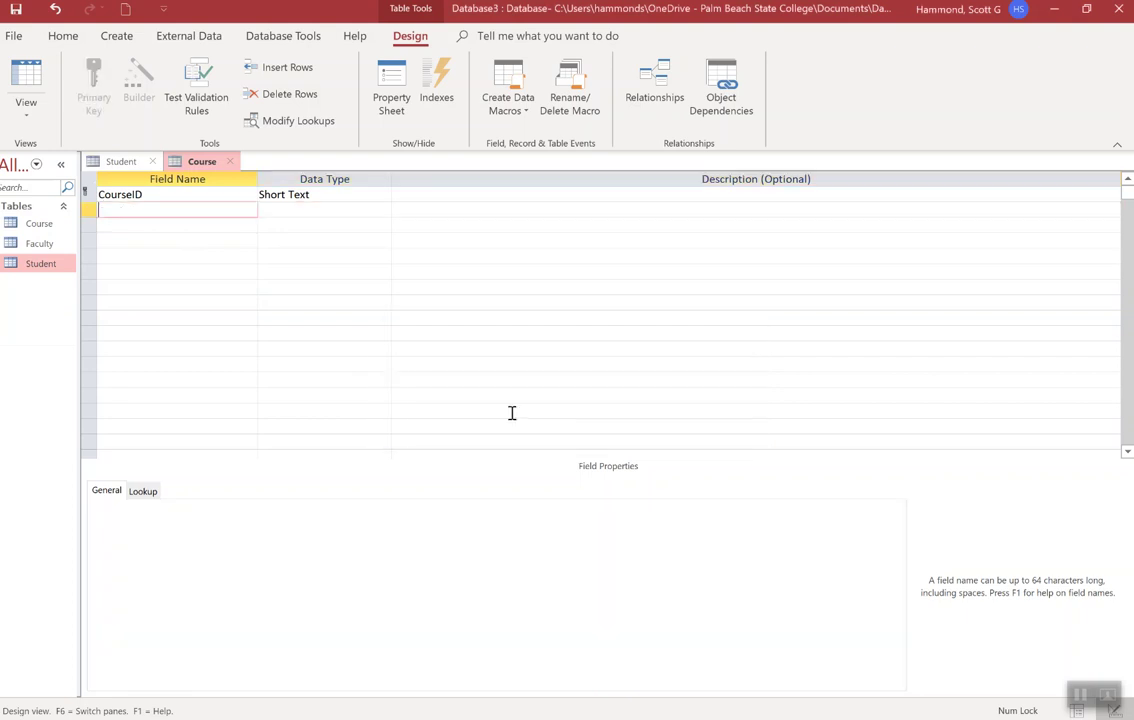
- Add a CourseName field to the Course table and set its data type to Long Text
left_click(155, 213)
left_click(384, 210)
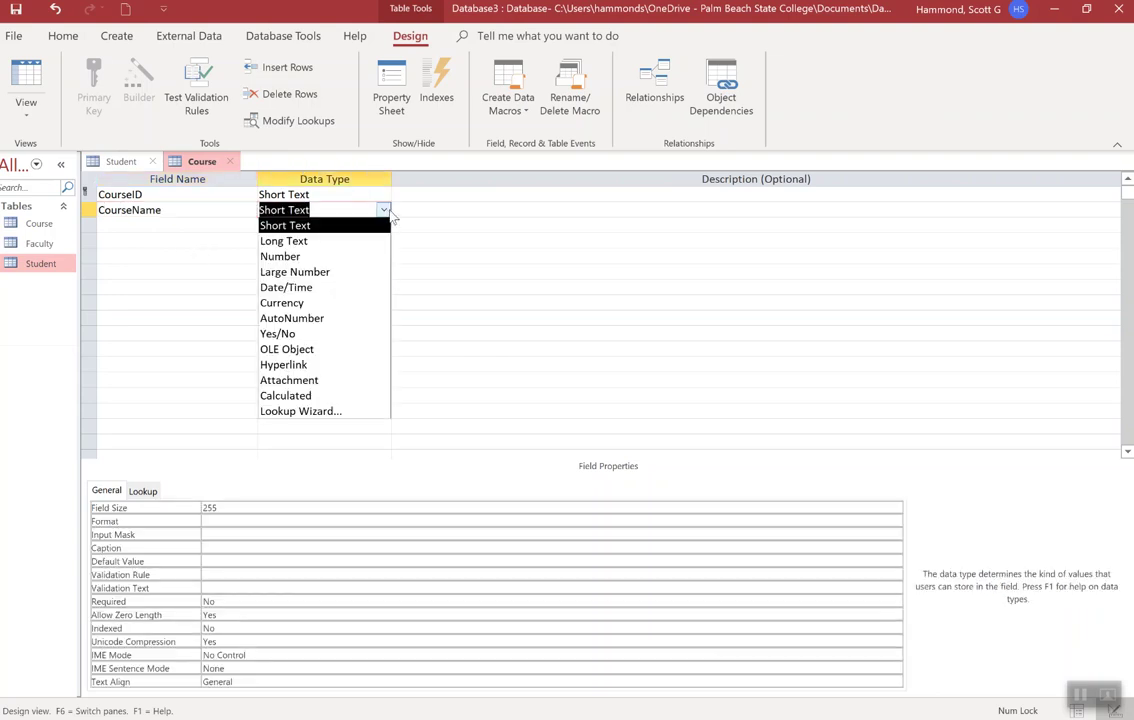
left_click(362, 240)
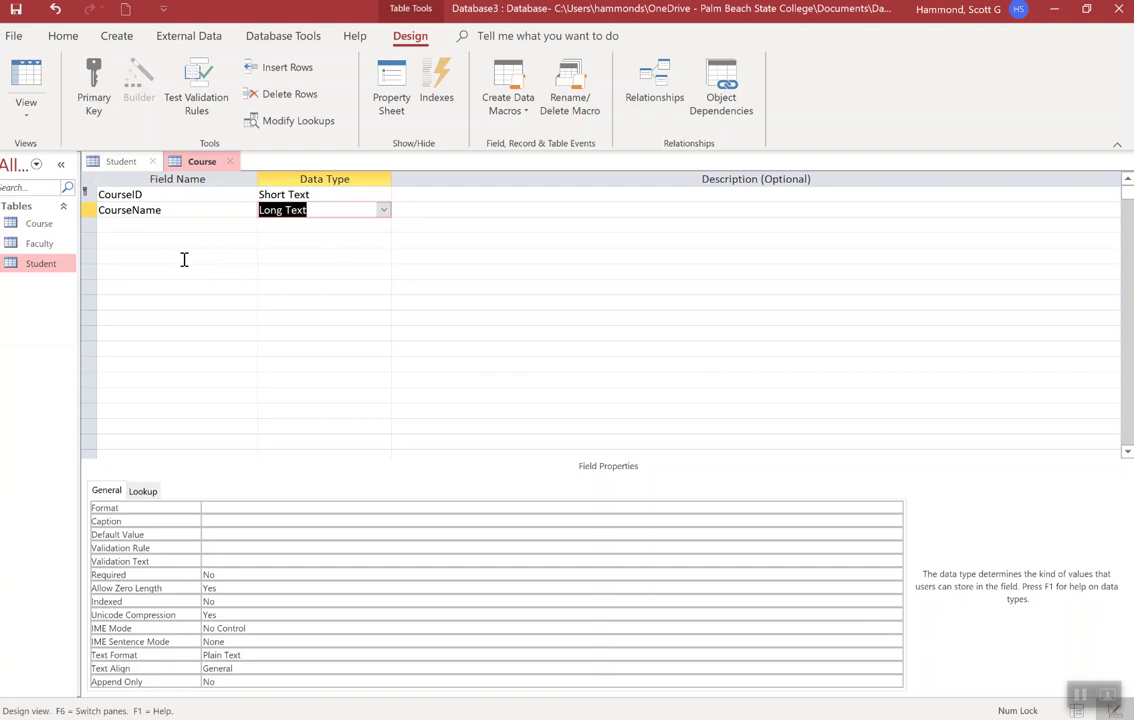
left_click(42, 244)
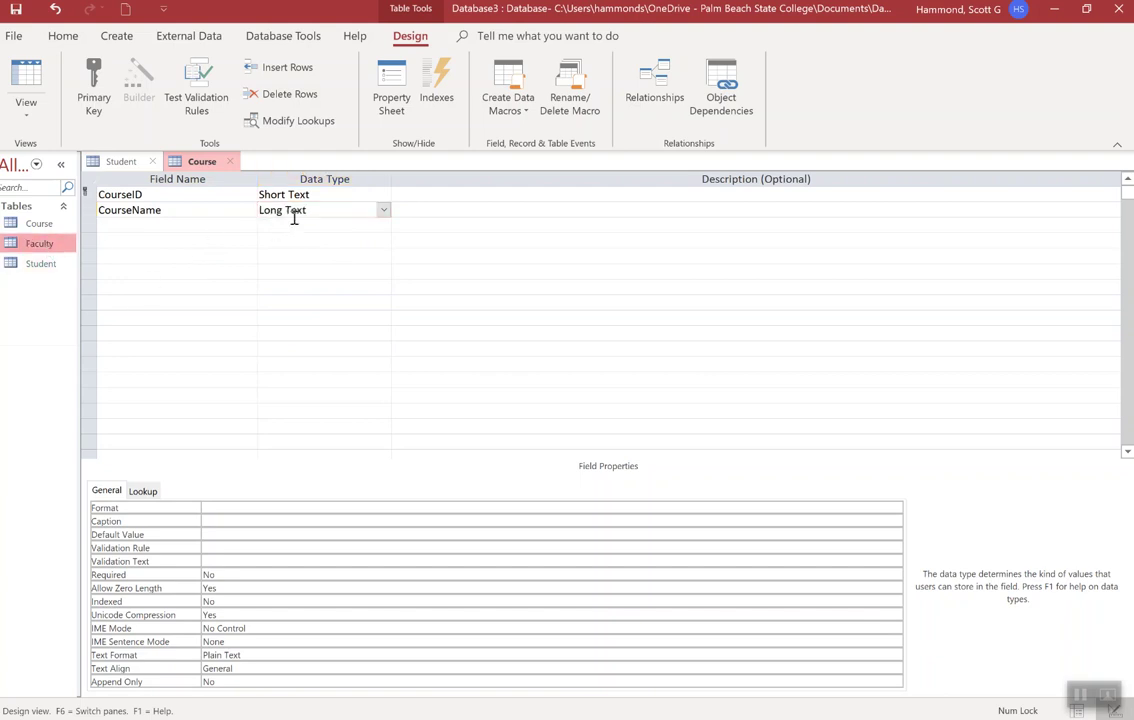
left_click(190, 229)
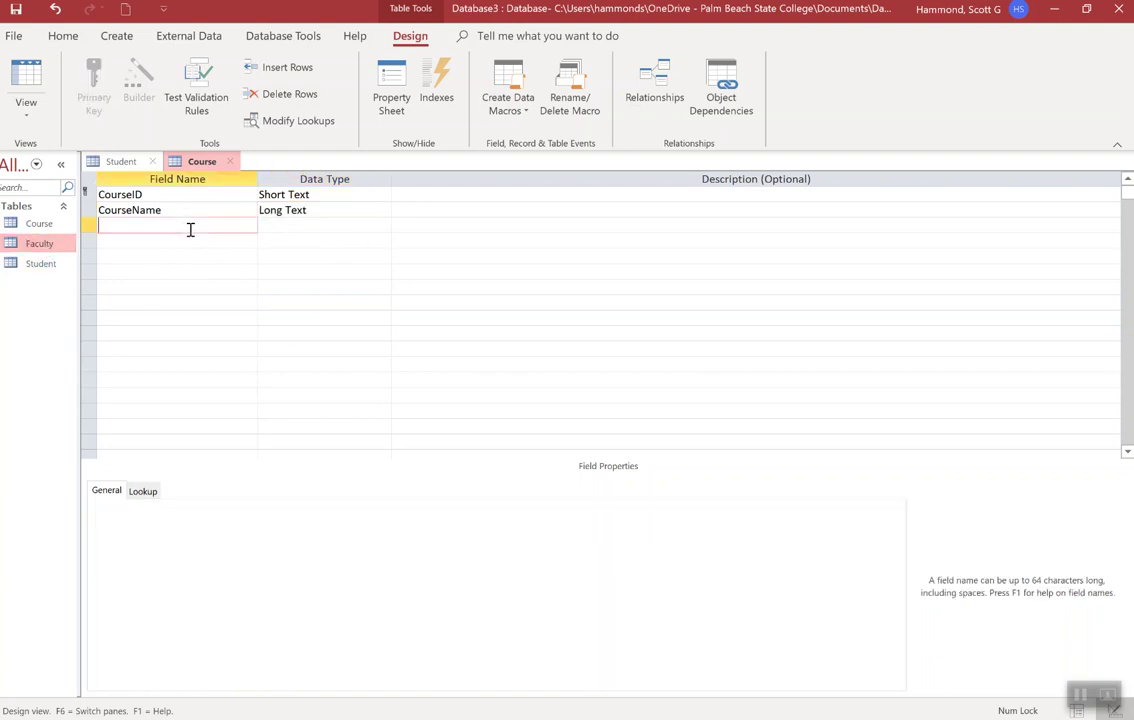
- Open the Faculty table in Design View and add the Short Text fields Fname and Lname below FacultyID
left_click(45, 245)
double_click(45, 245)
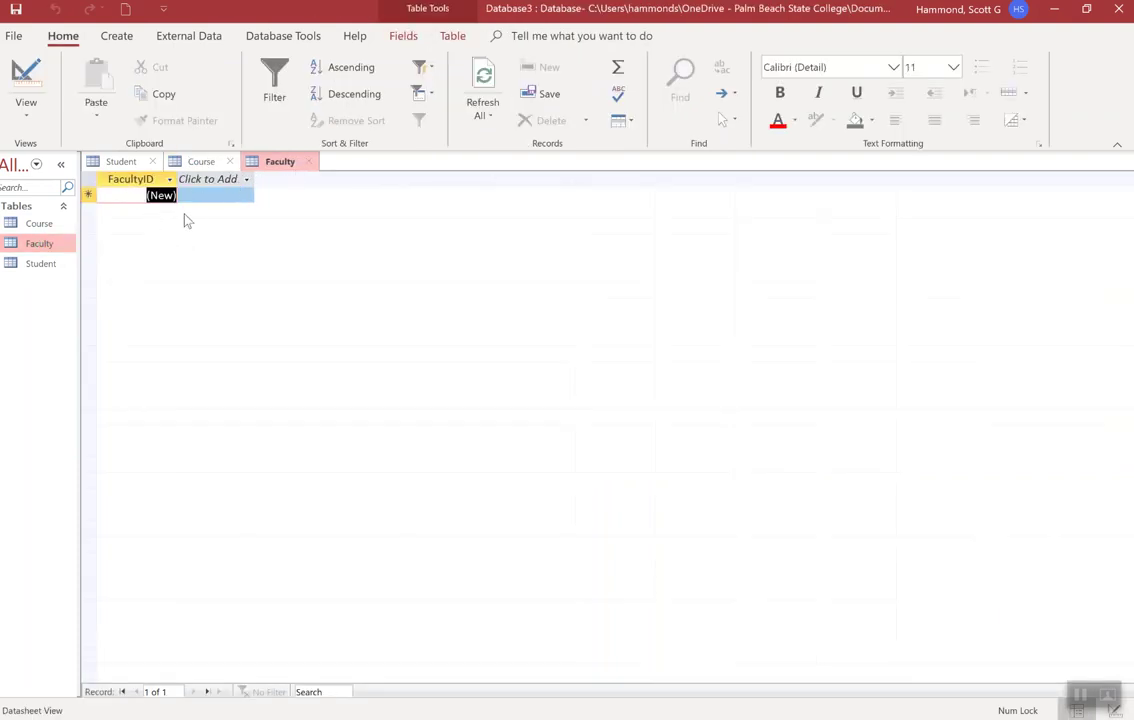
left_click(24, 75)
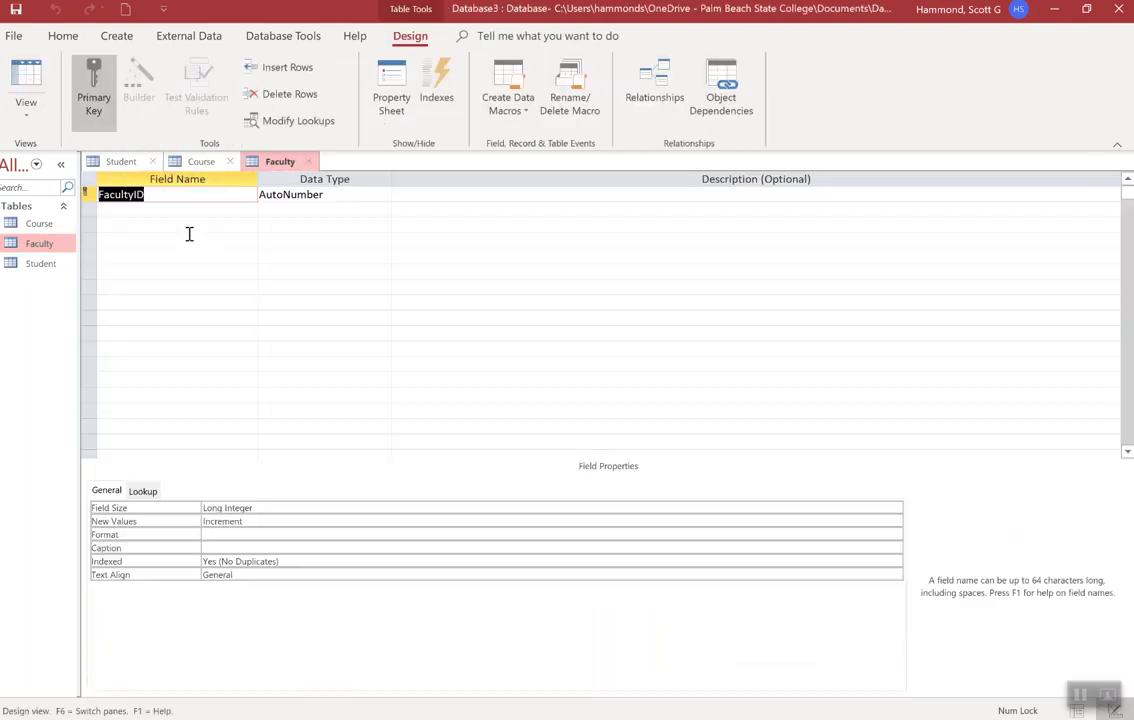
left_click(153, 213)
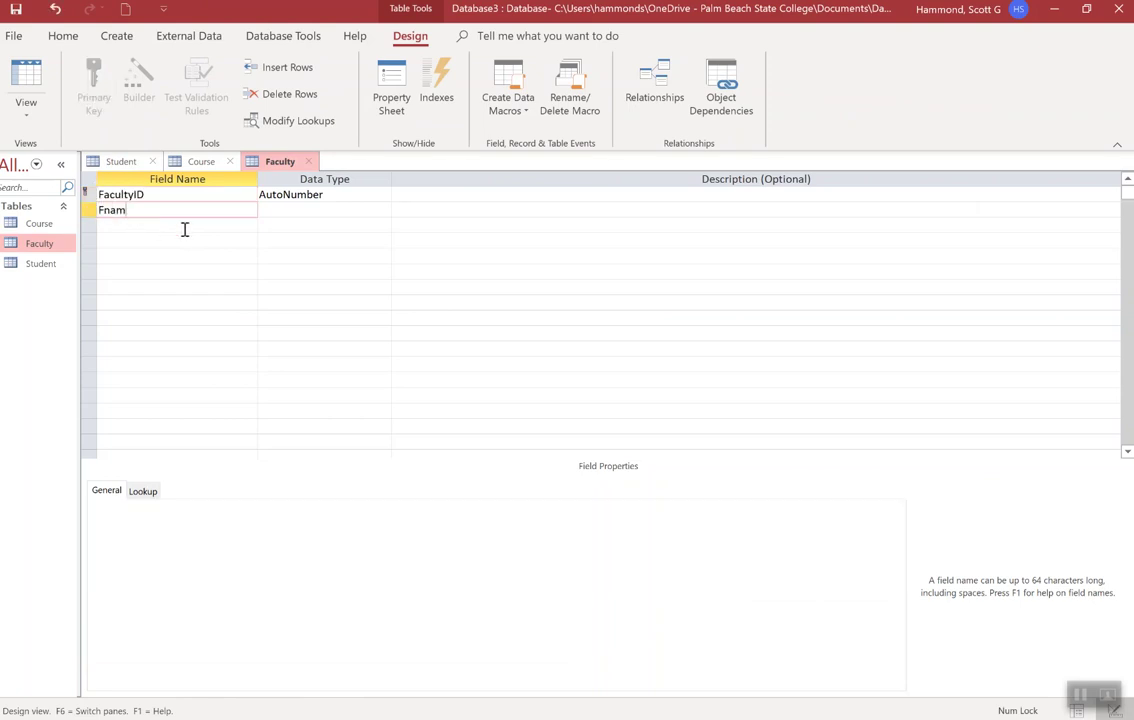
left_click(182, 228)
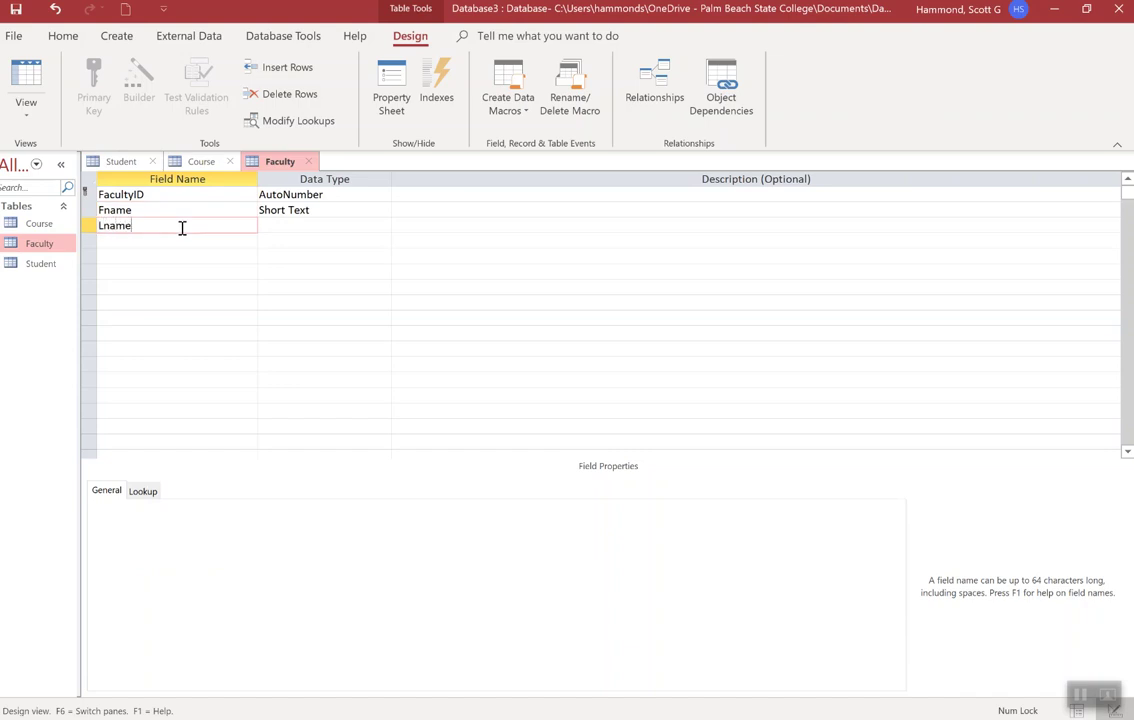
left_click(318, 229)
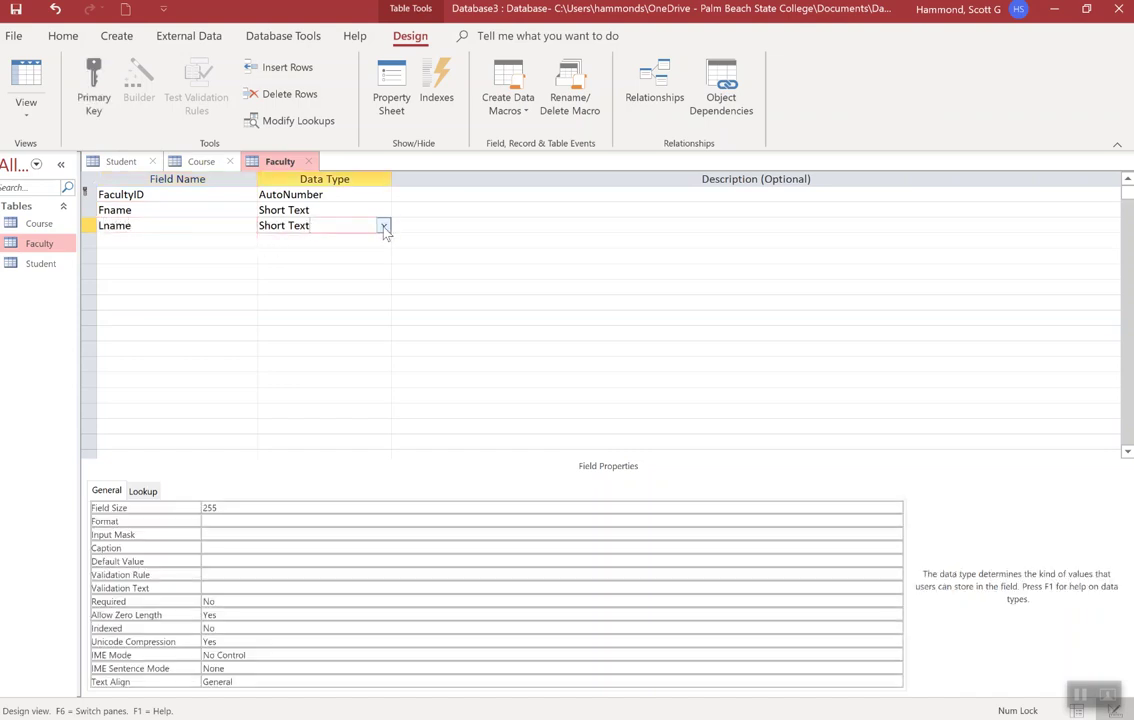
left_click(384, 211)
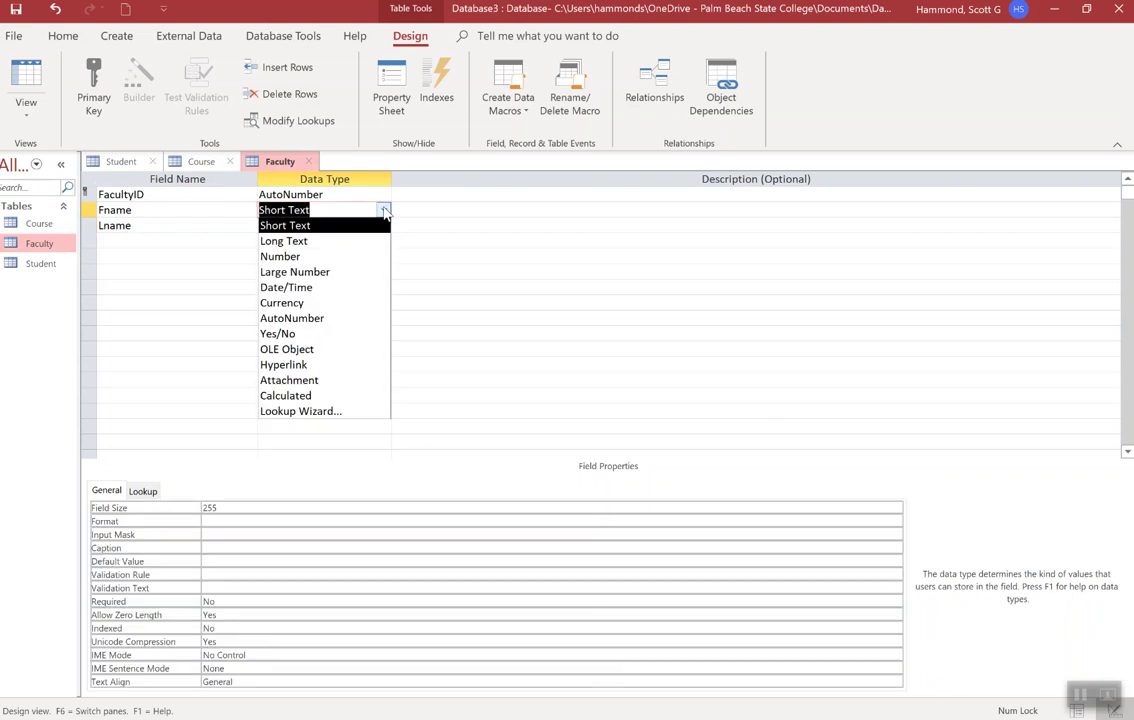
left_click(220, 271)
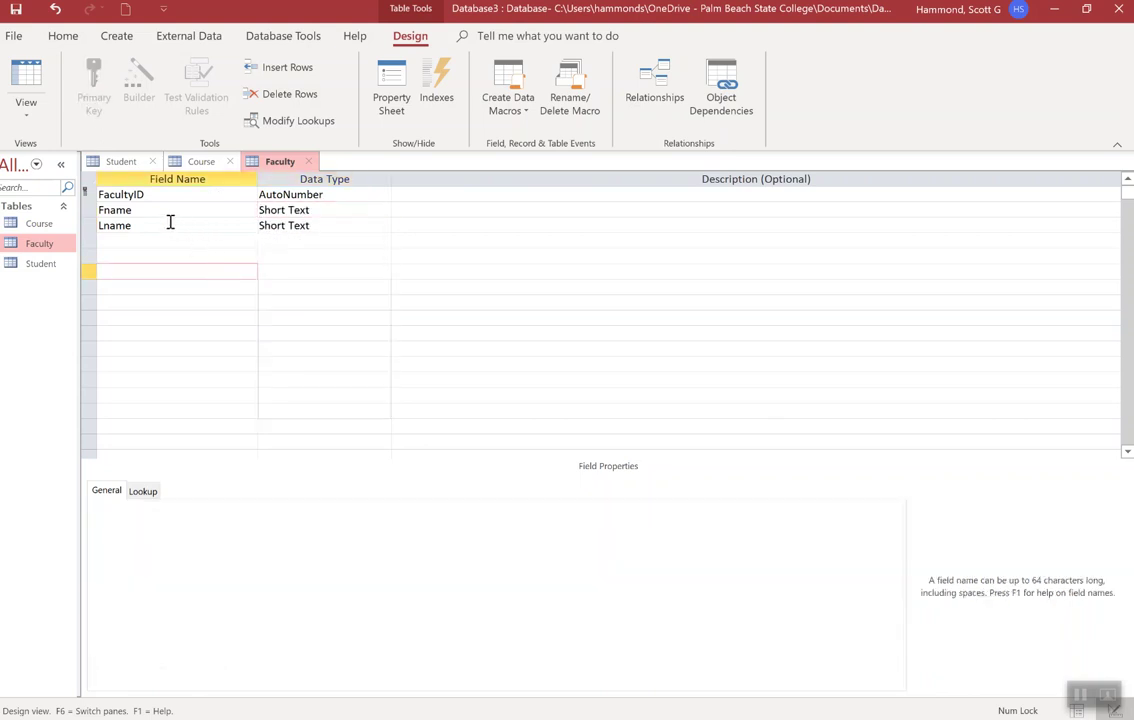
- Save the Faculty table, then add the Short Text fields Fname and Lname to the Student table in Design View
double_click(40, 263)
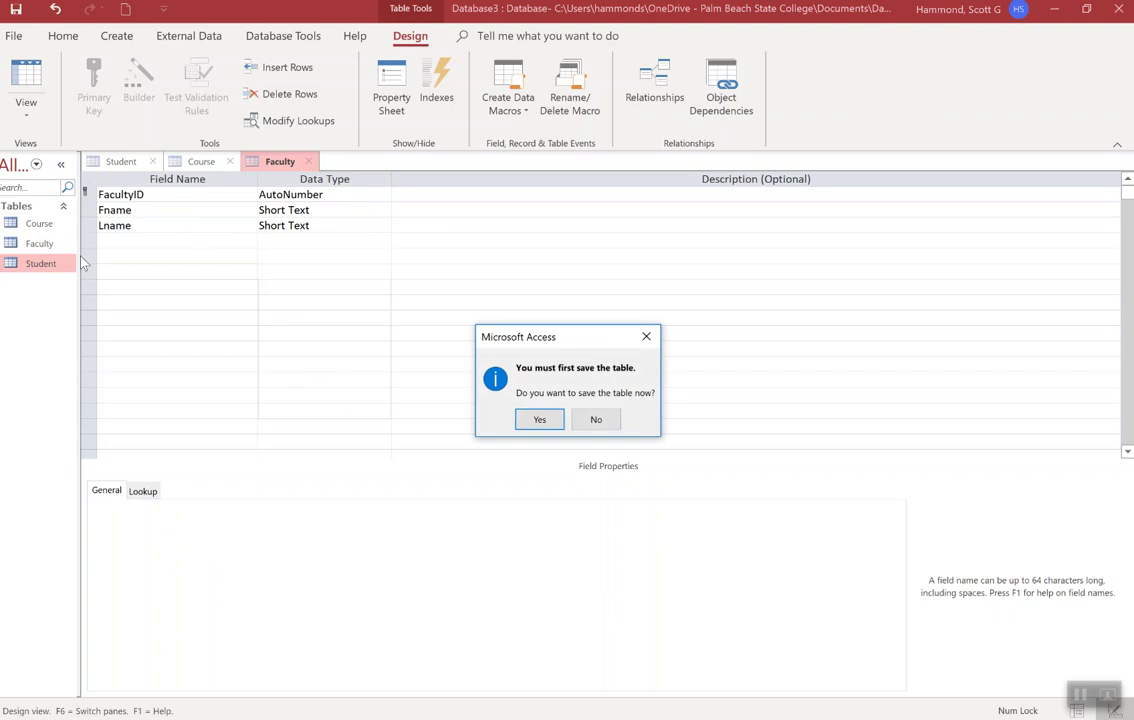
left_click(530, 420)
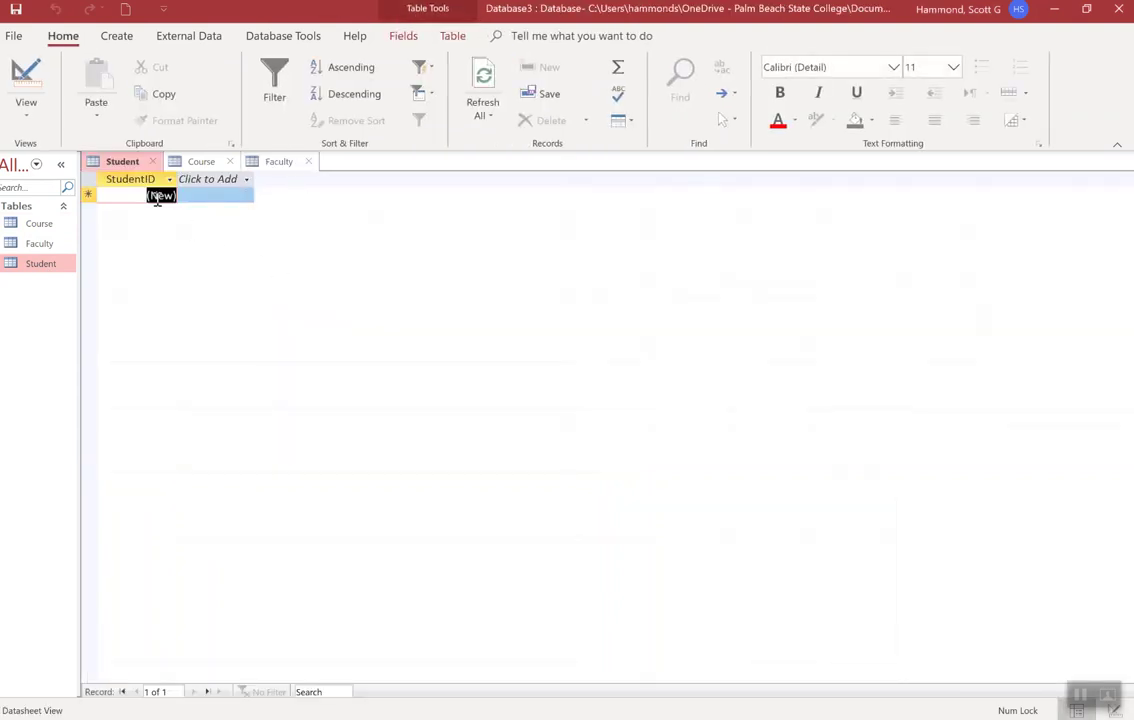
left_click(17, 104)
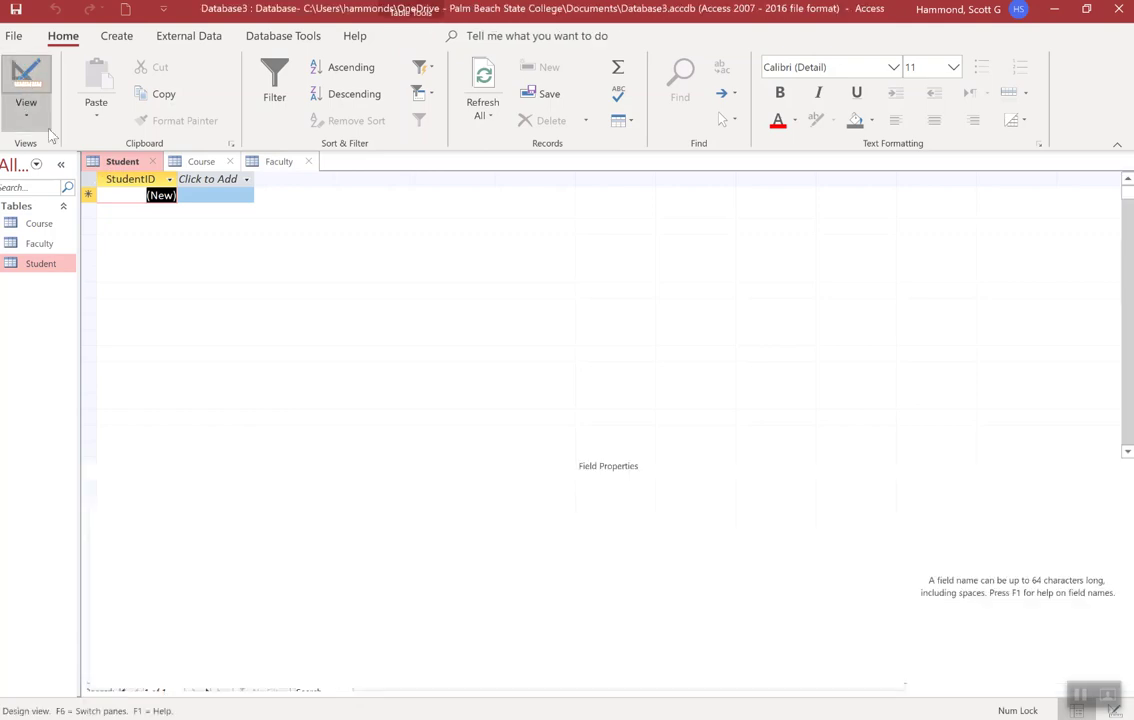
left_click(165, 216)
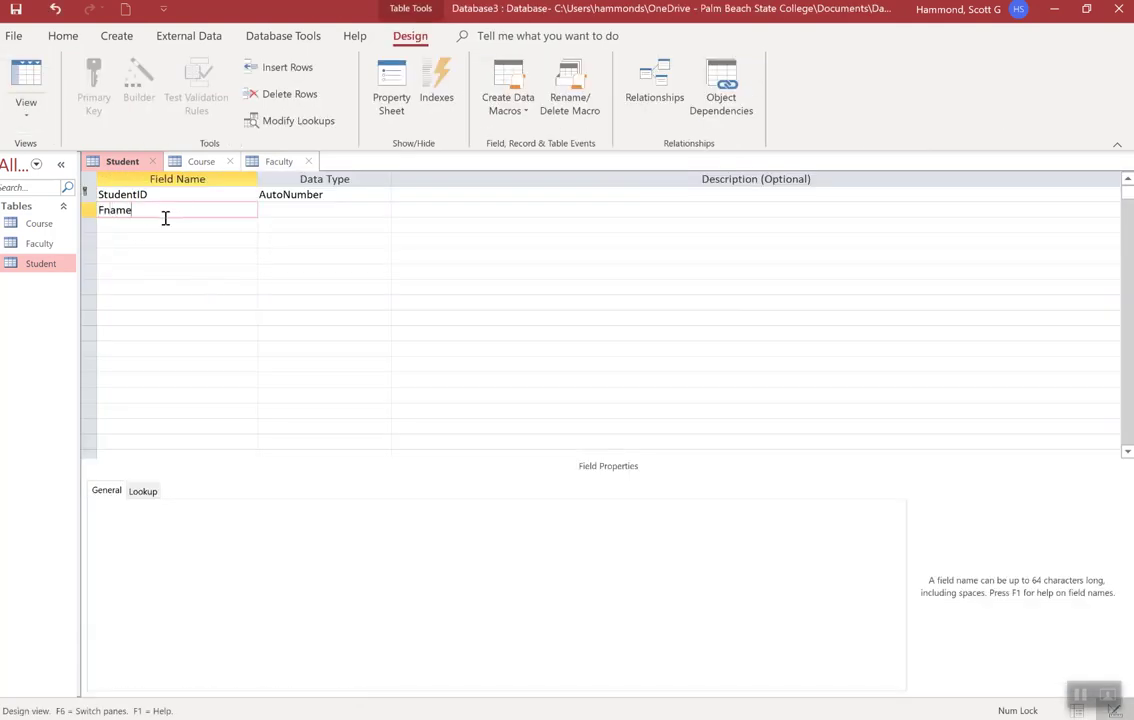
left_click(185, 227)
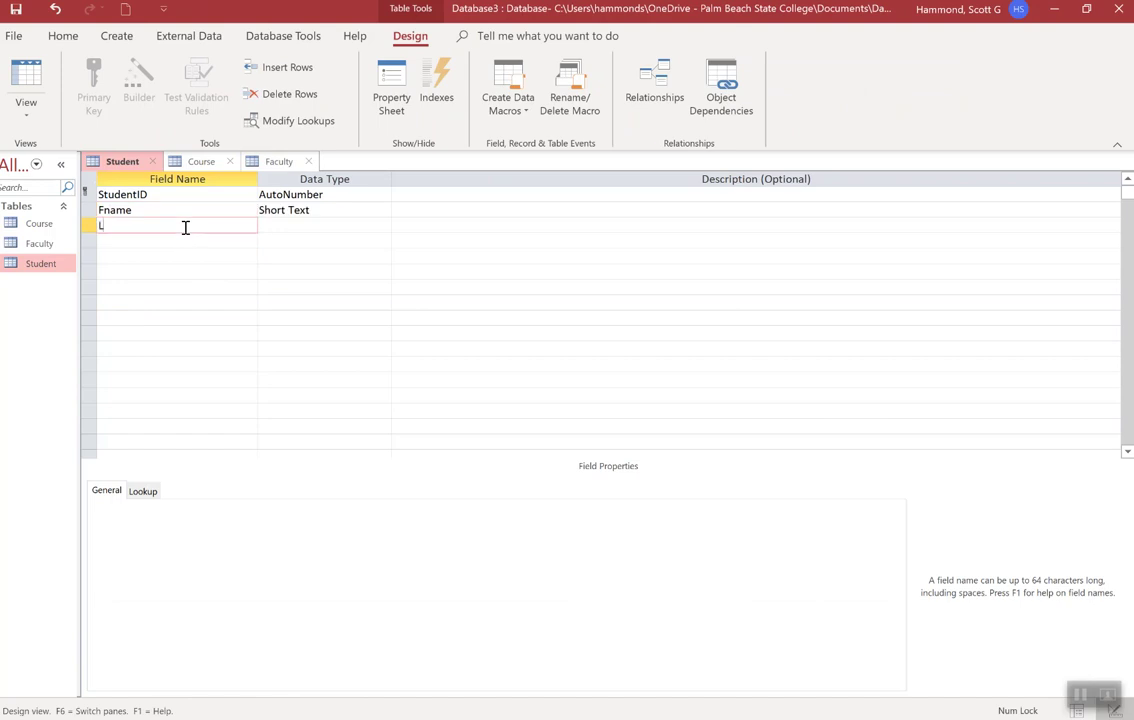
left_click(195, 270)
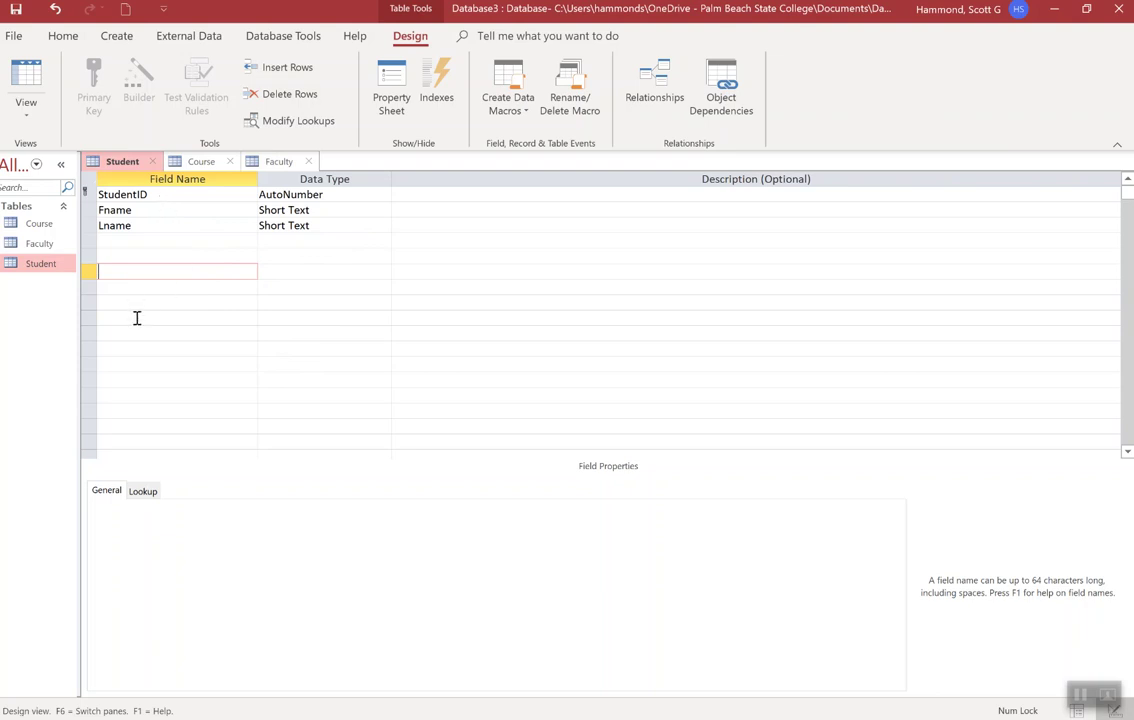
left_click(40, 243)
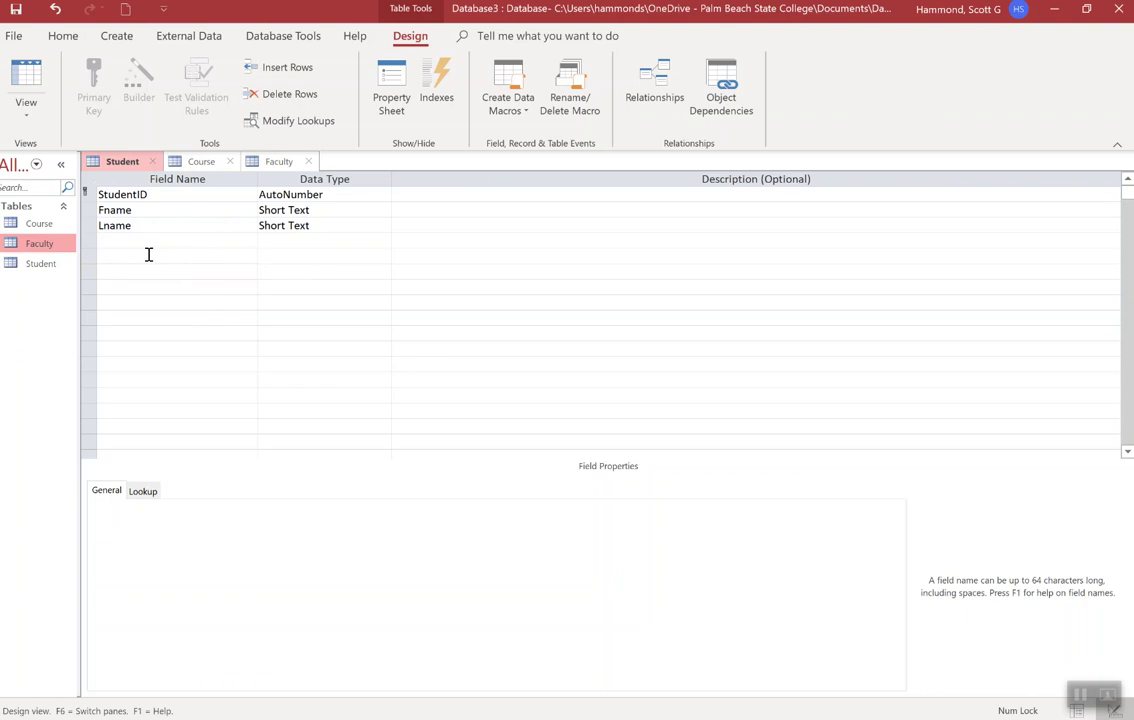
left_click(51, 229)
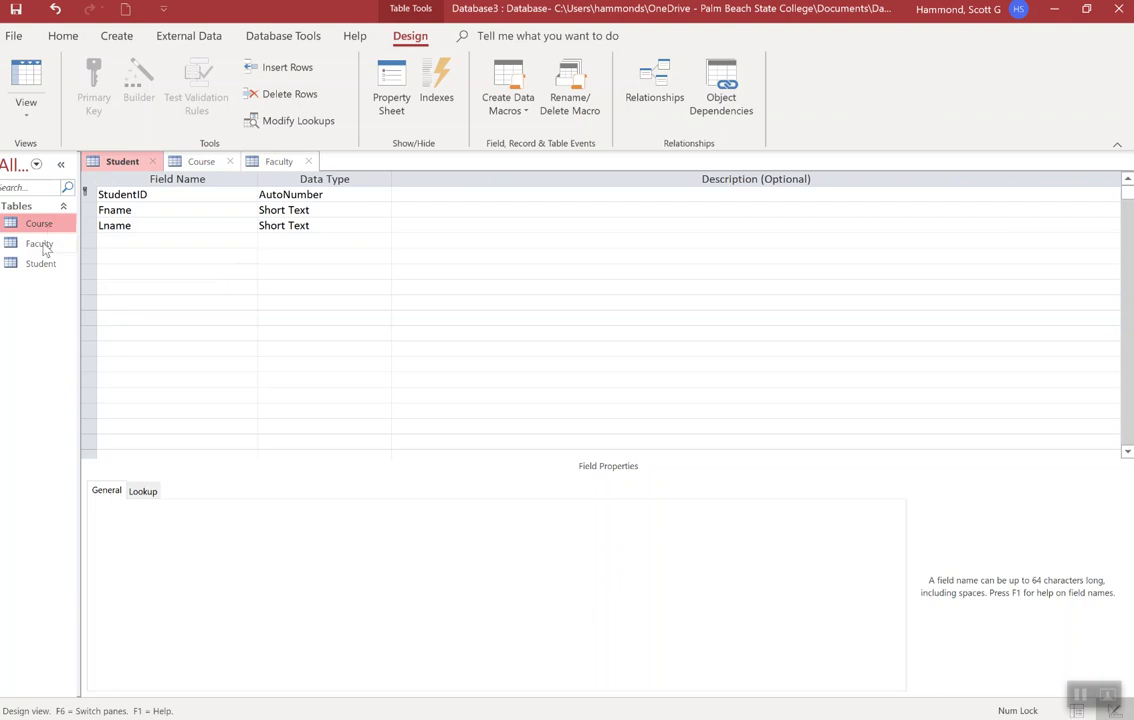
left_click(42, 247)
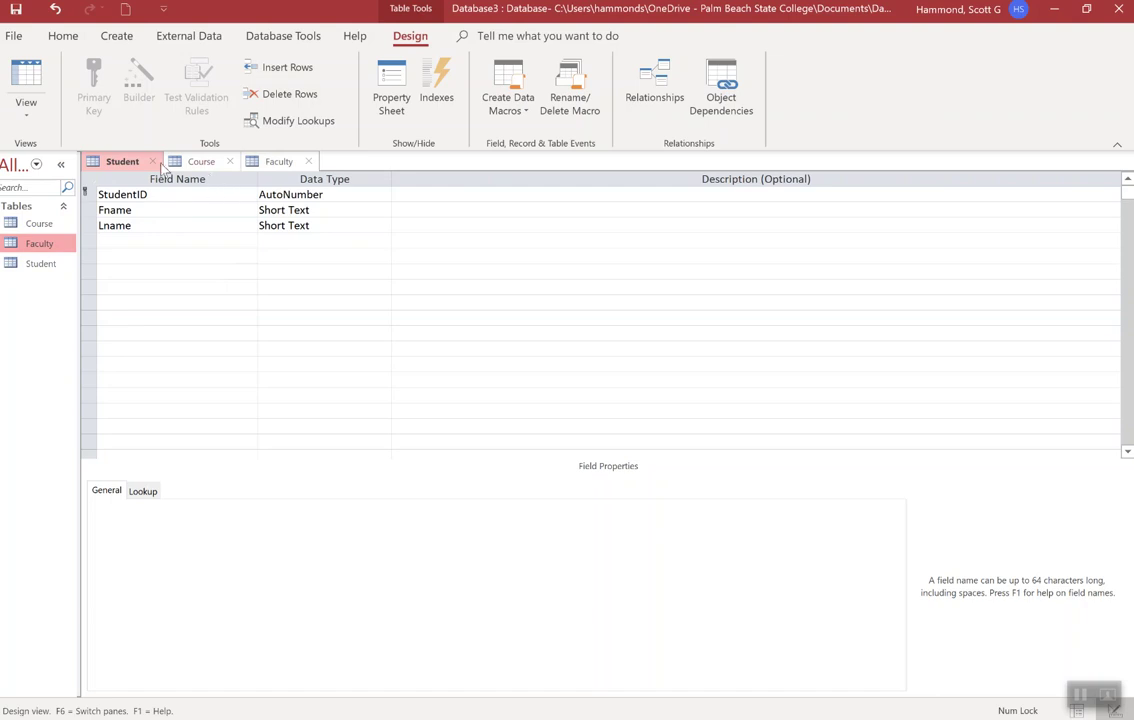
- Save the Faculty table, switch it to Datasheet View and enter a first record with the faculty member's first and last name
left_click(278, 164)
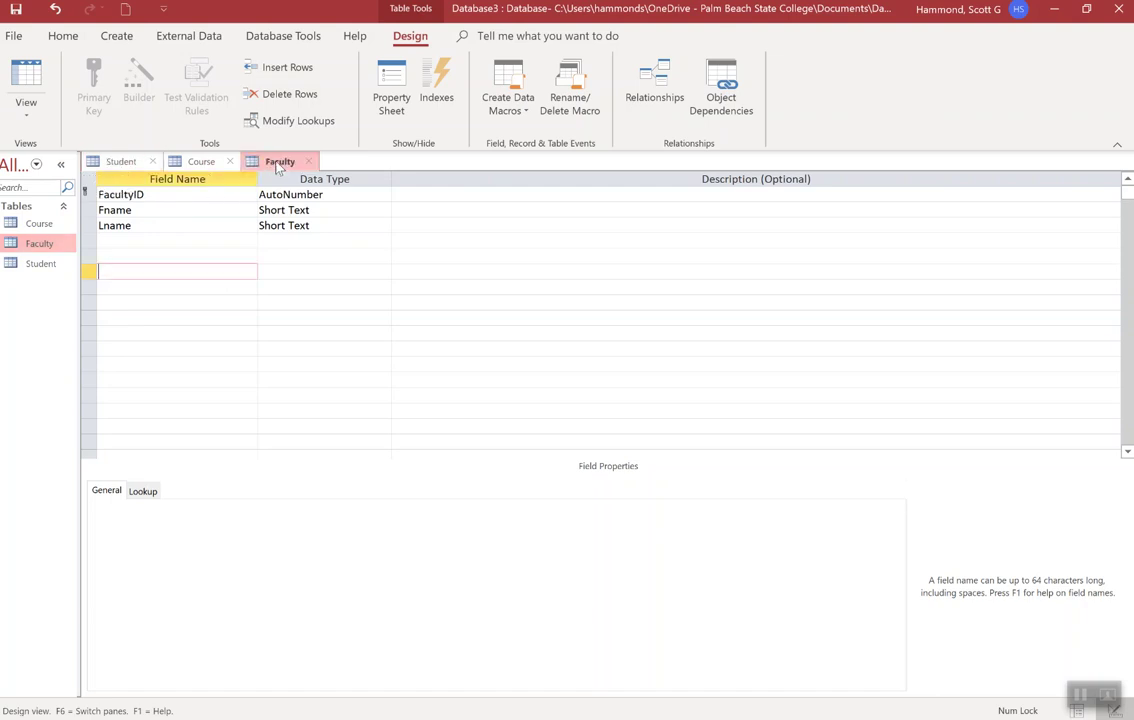
left_click(28, 95)
left_click(478, 376)
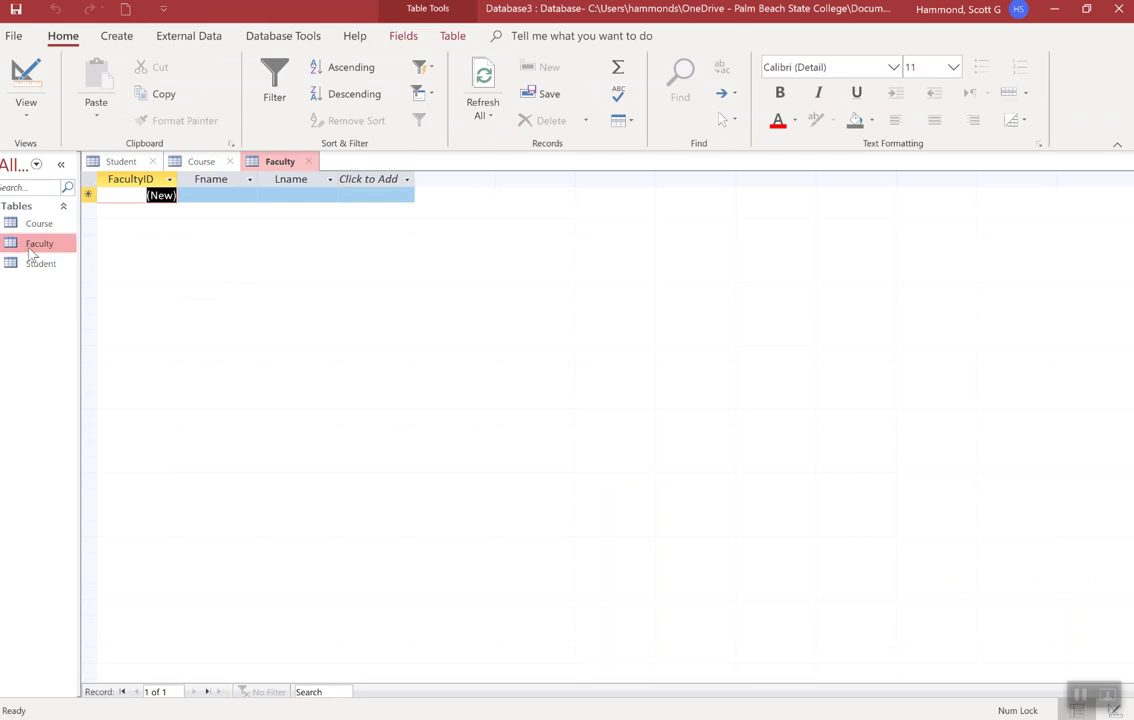
left_click(214, 196)
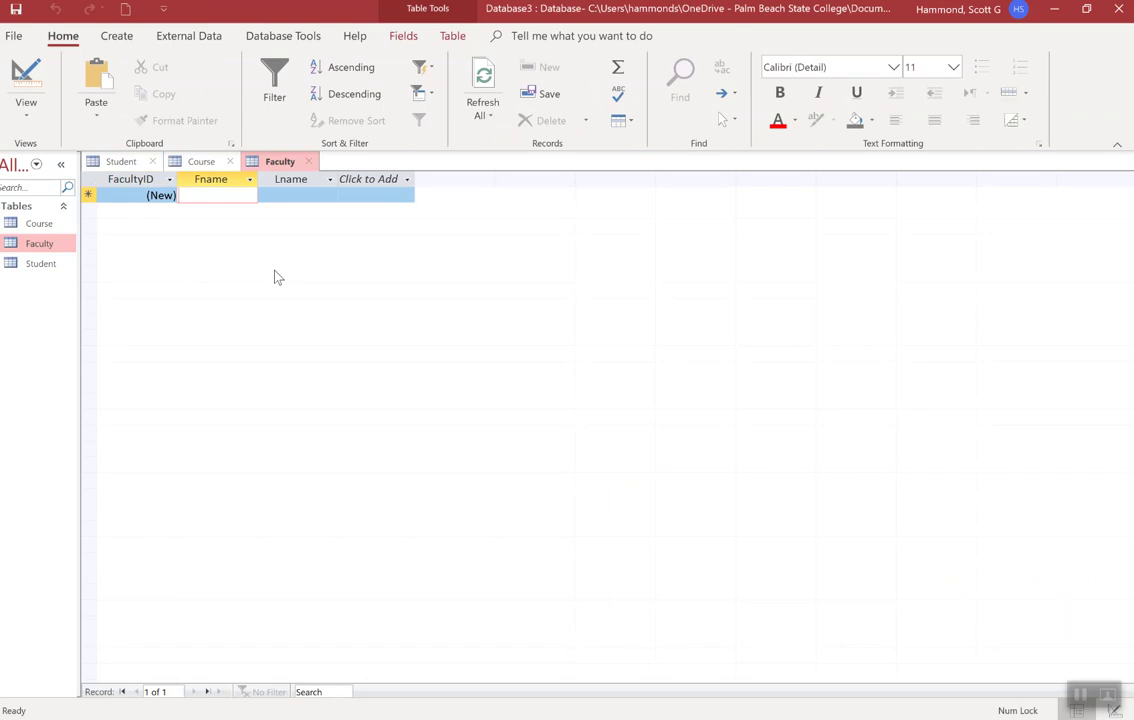
type("Scott")
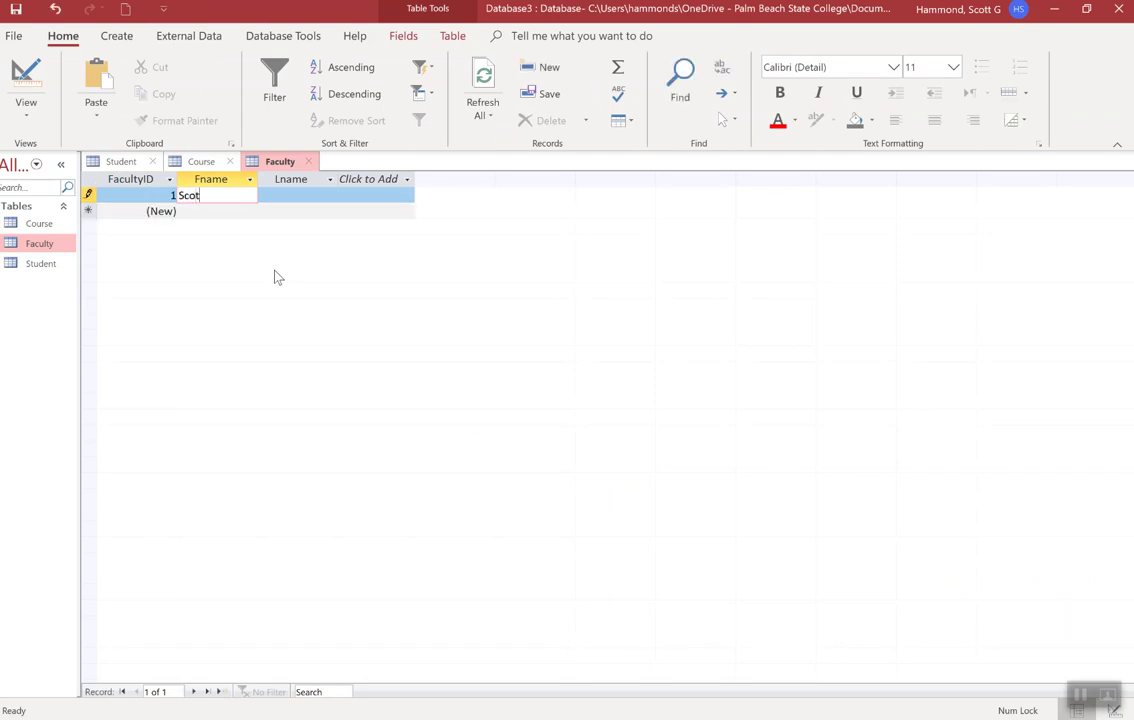
left_click(286, 200)
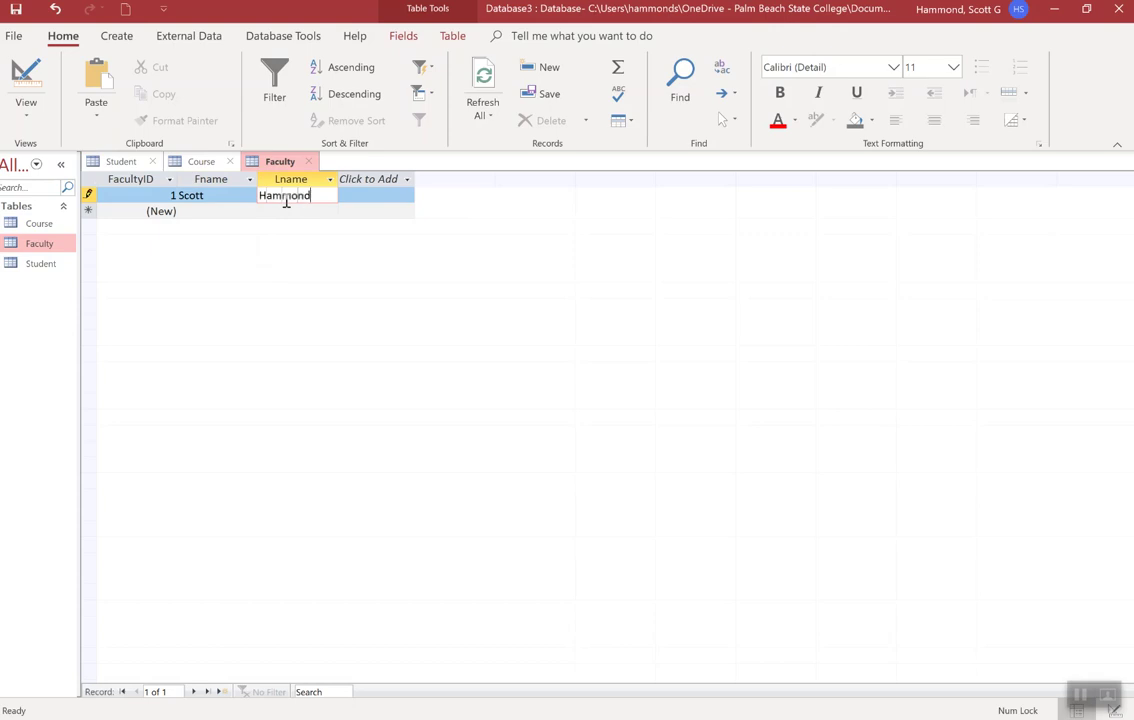
left_click(26, 80)
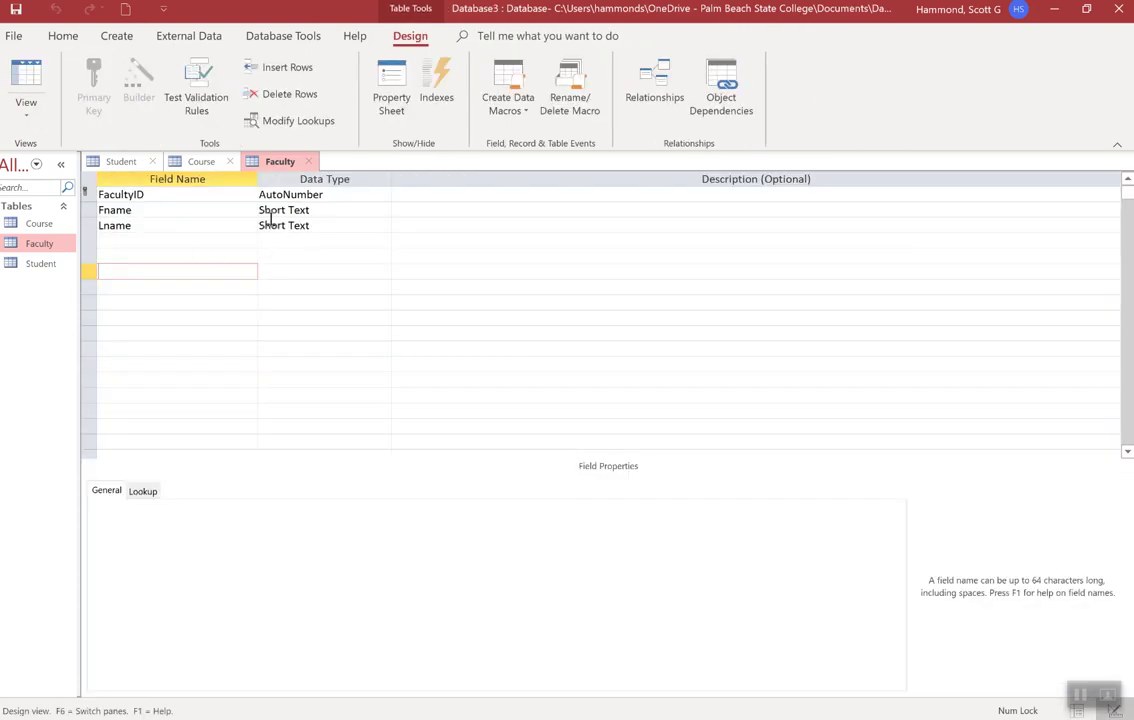
left_click(26, 80)
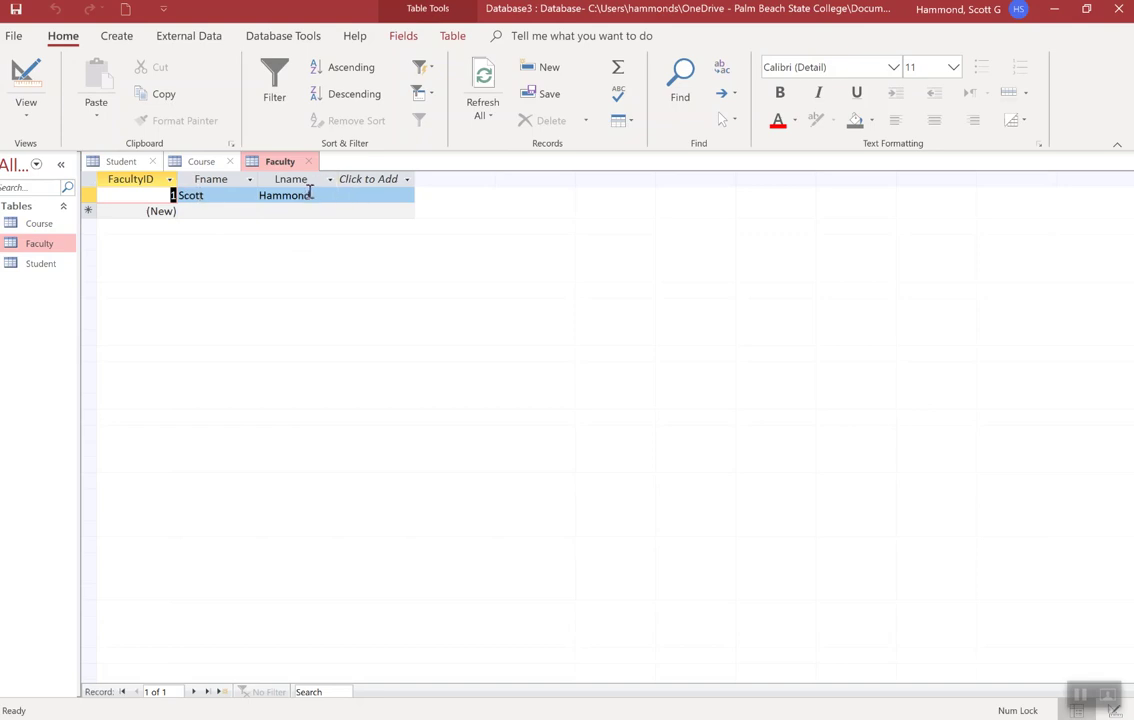
- Save the Course table, switch it to Datasheet View and enter "Database Conce" as the CourseName of CGS1543
left_click_drag(38, 223, 43, 231)
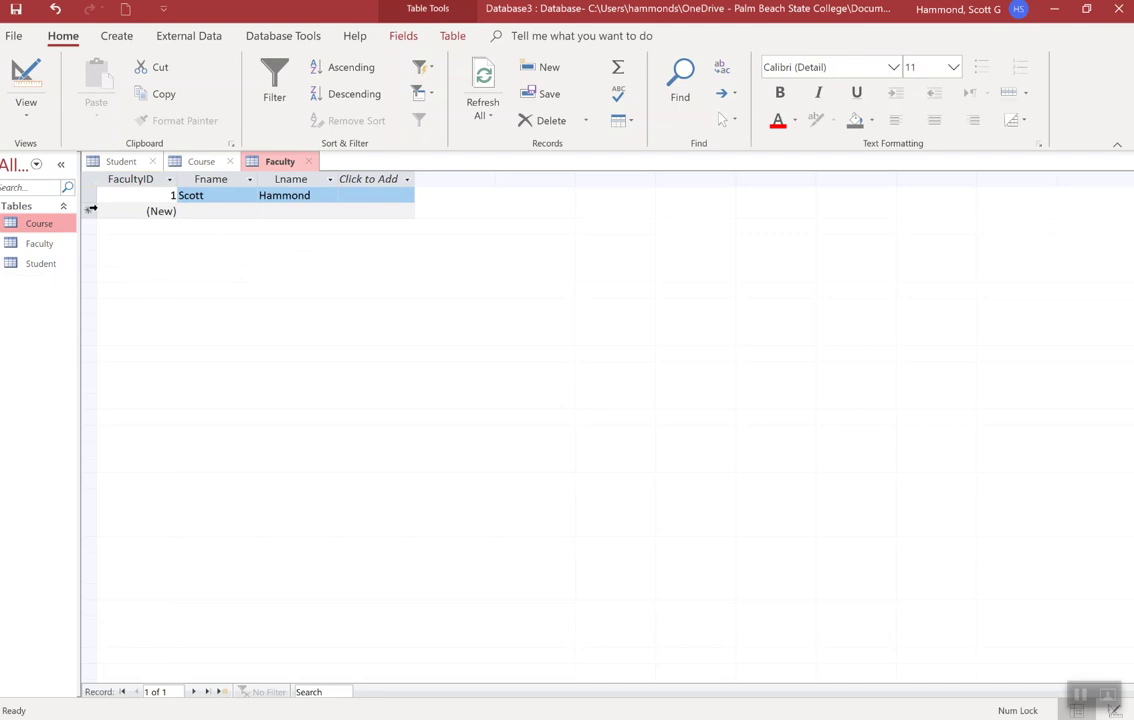
left_click(186, 158)
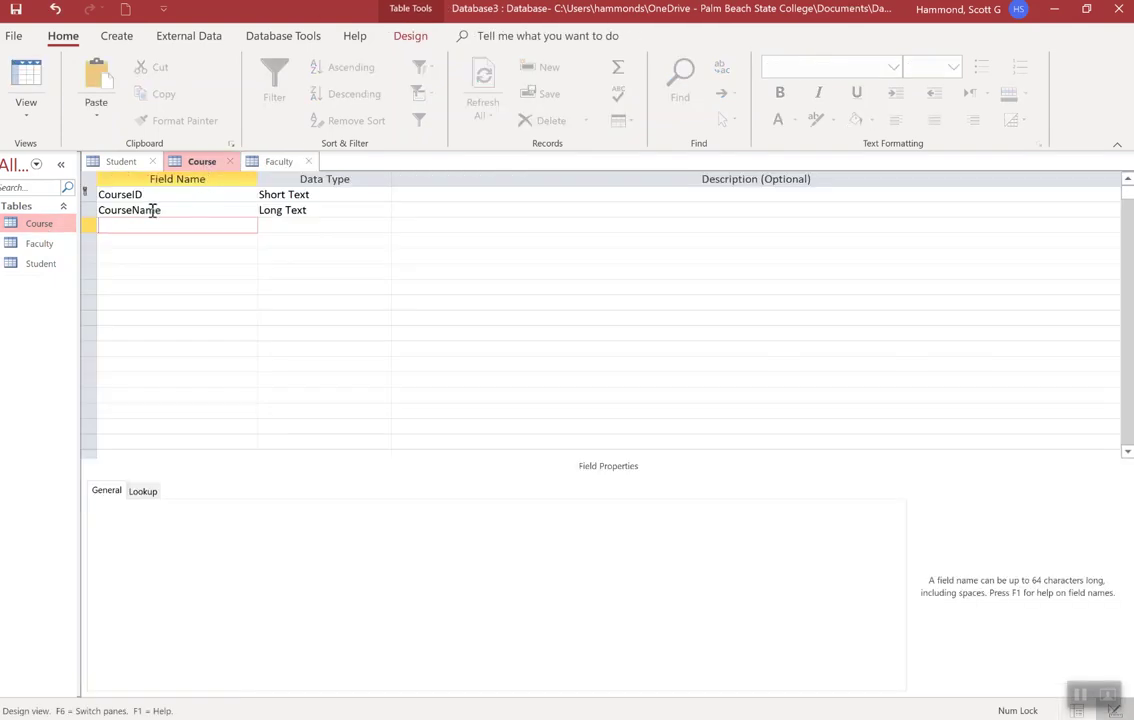
left_click(30, 78)
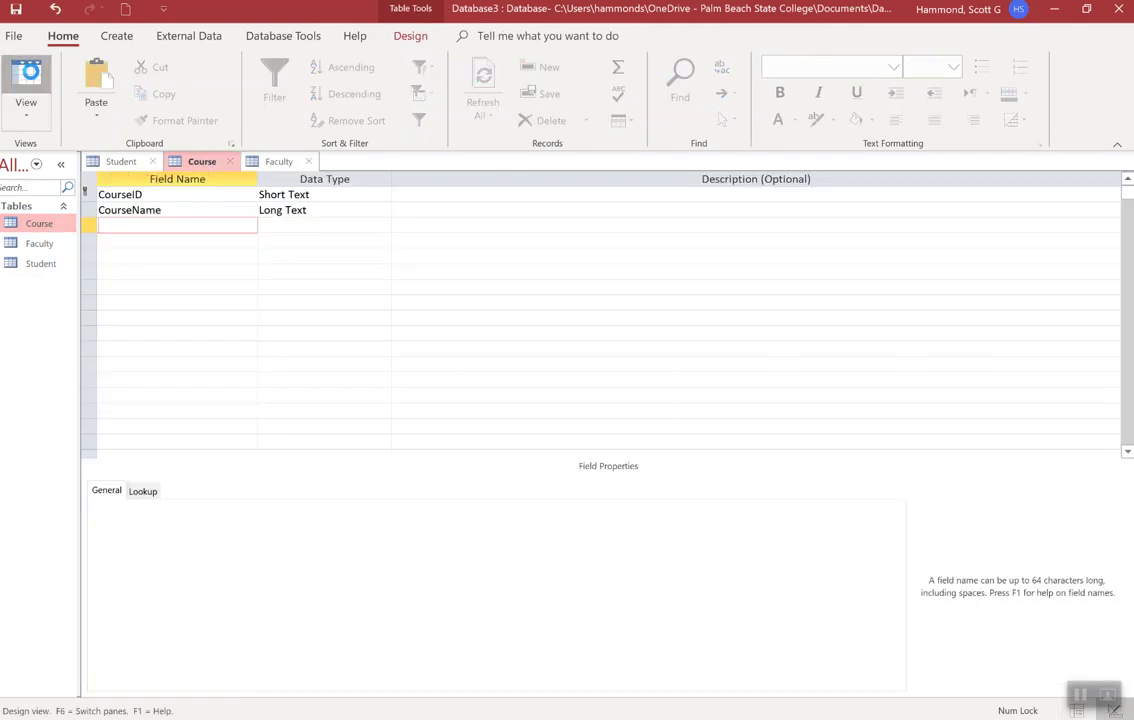
left_click(542, 418)
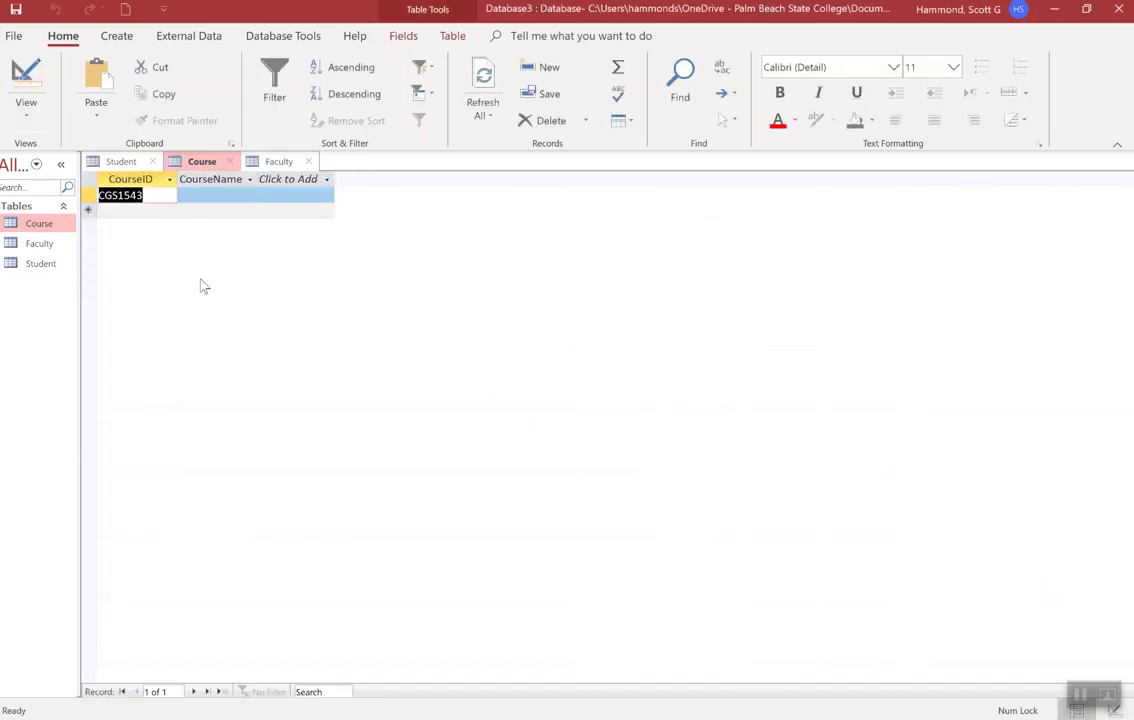
left_click(211, 196)
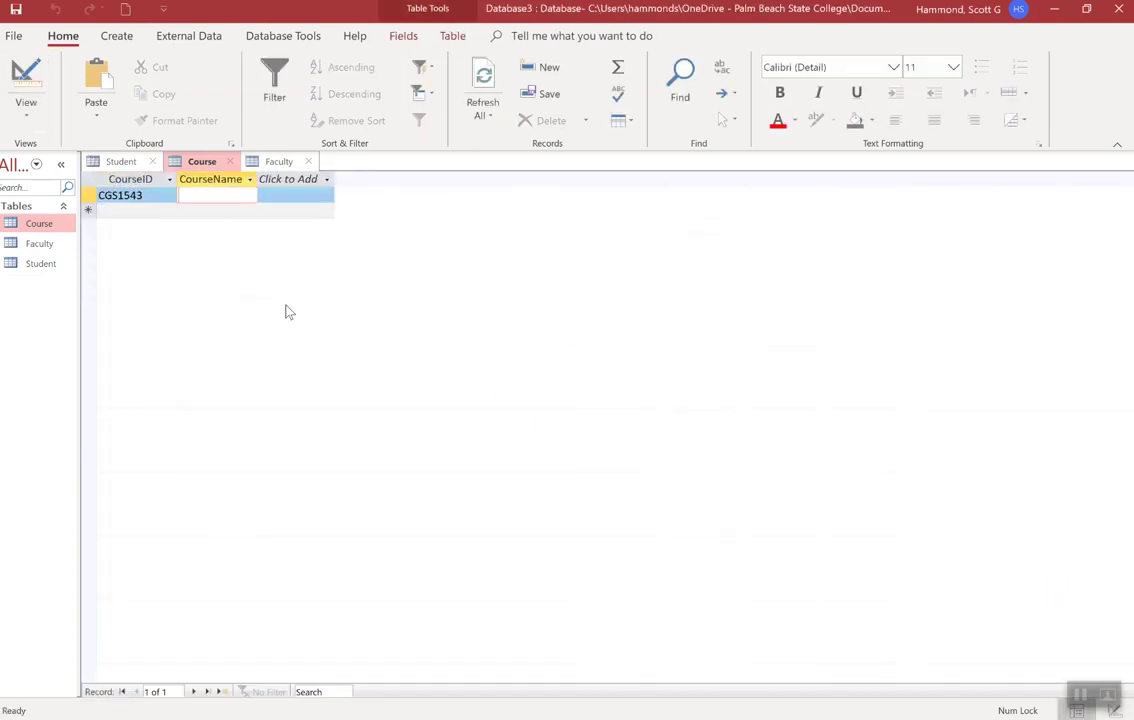
type("Database Conce")
left_click(132, 196)
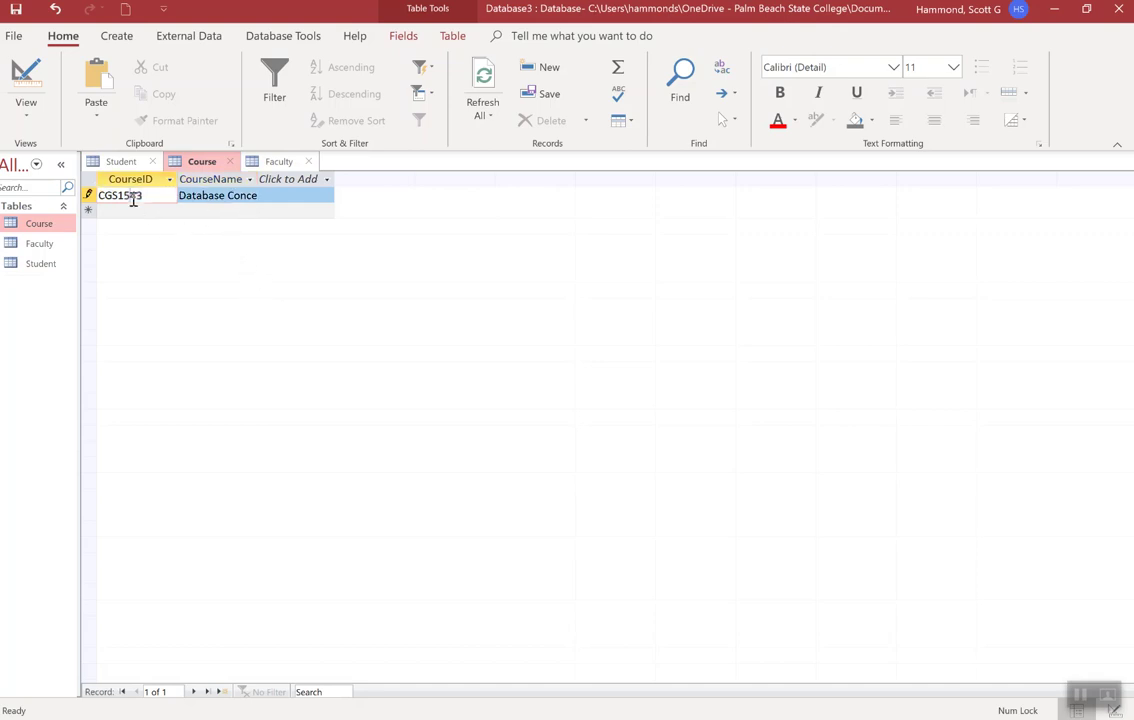
- Save the Student table, switch it to Datasheet View and enter a first record with the student's first and last name
left_click(46, 264)
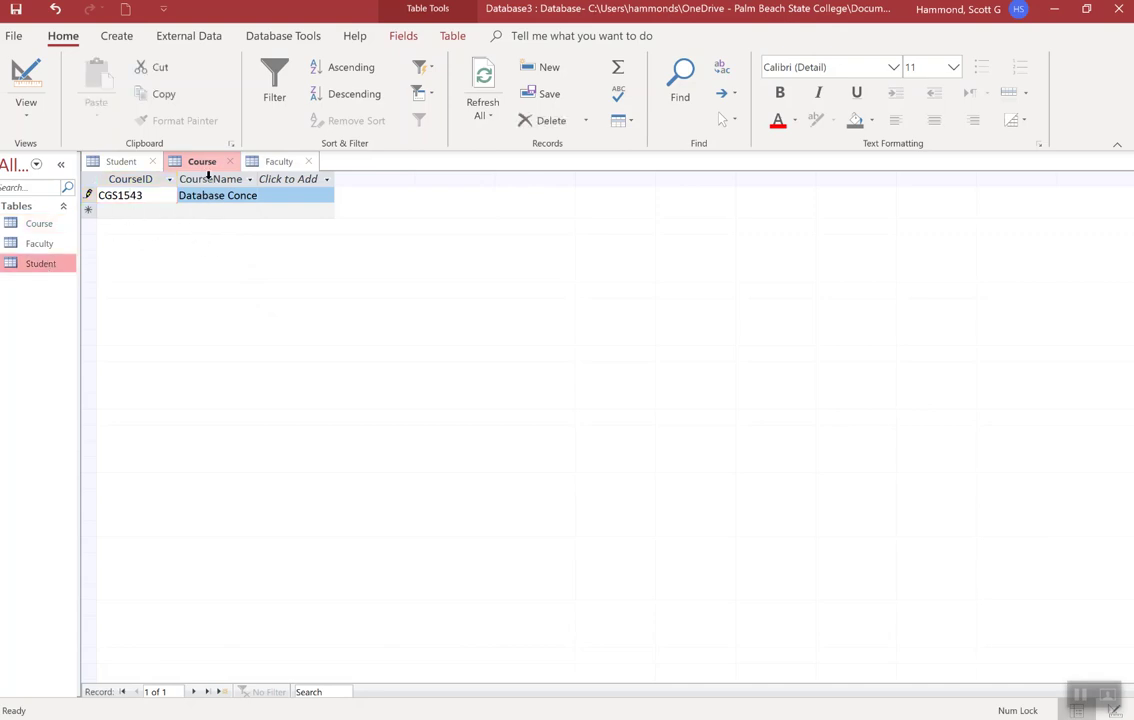
left_click(118, 161)
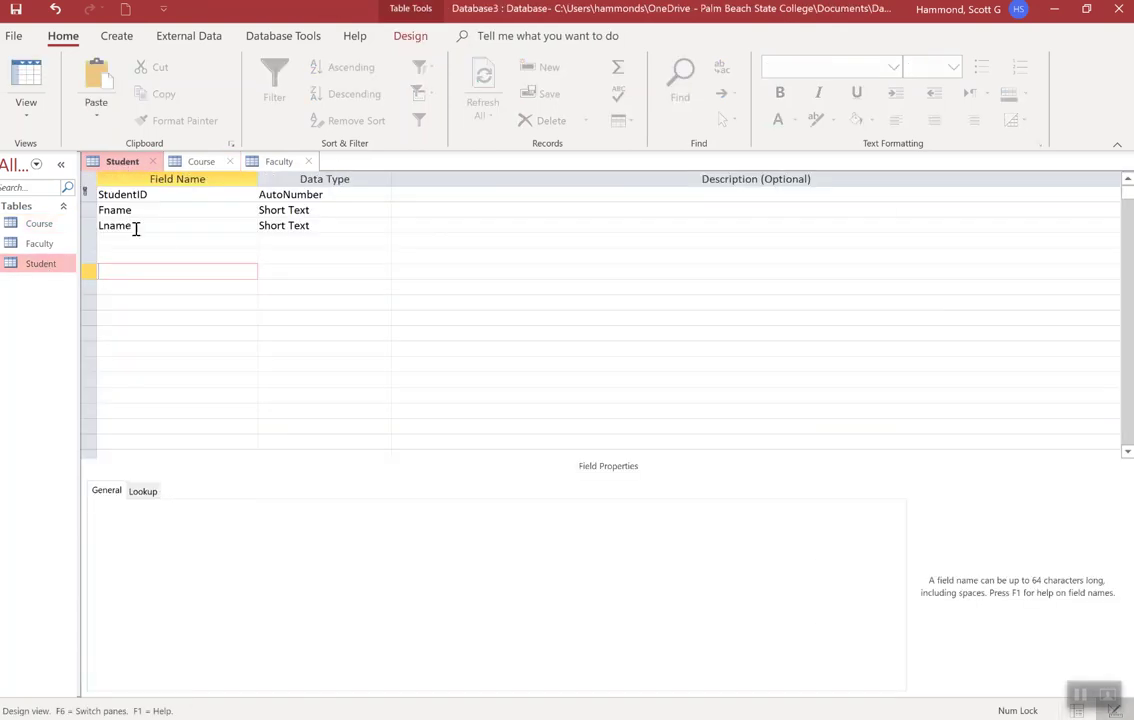
left_click(28, 85)
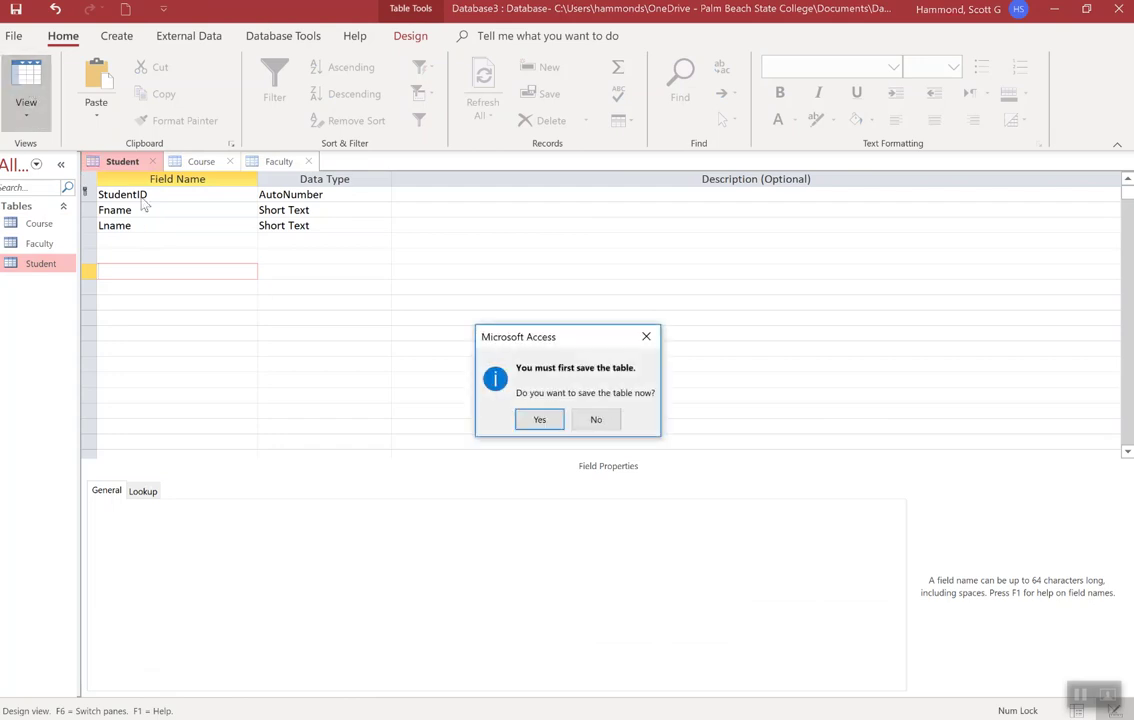
left_click(540, 420)
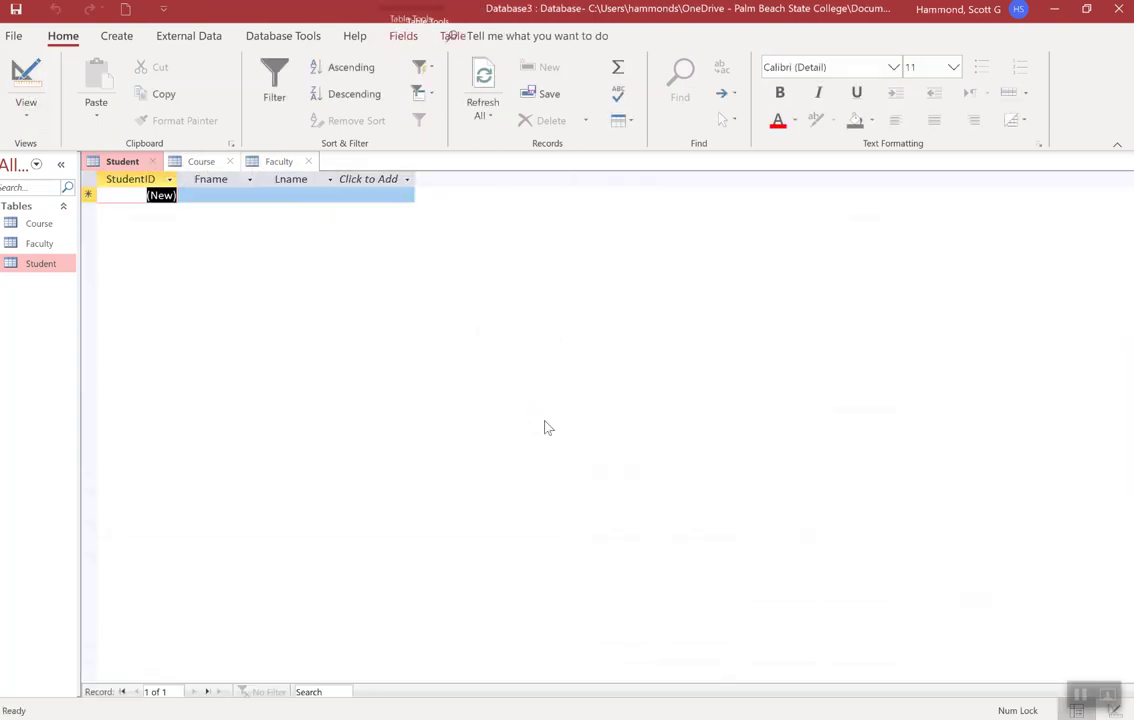
left_click(213, 197)
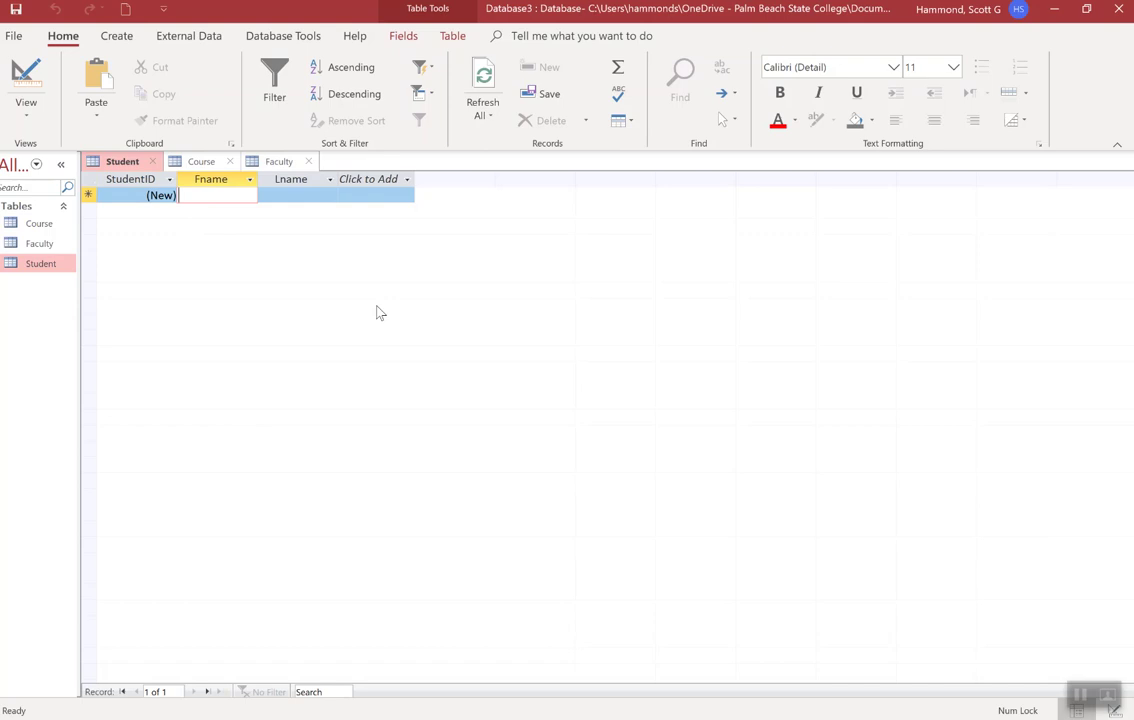
type("Jane")
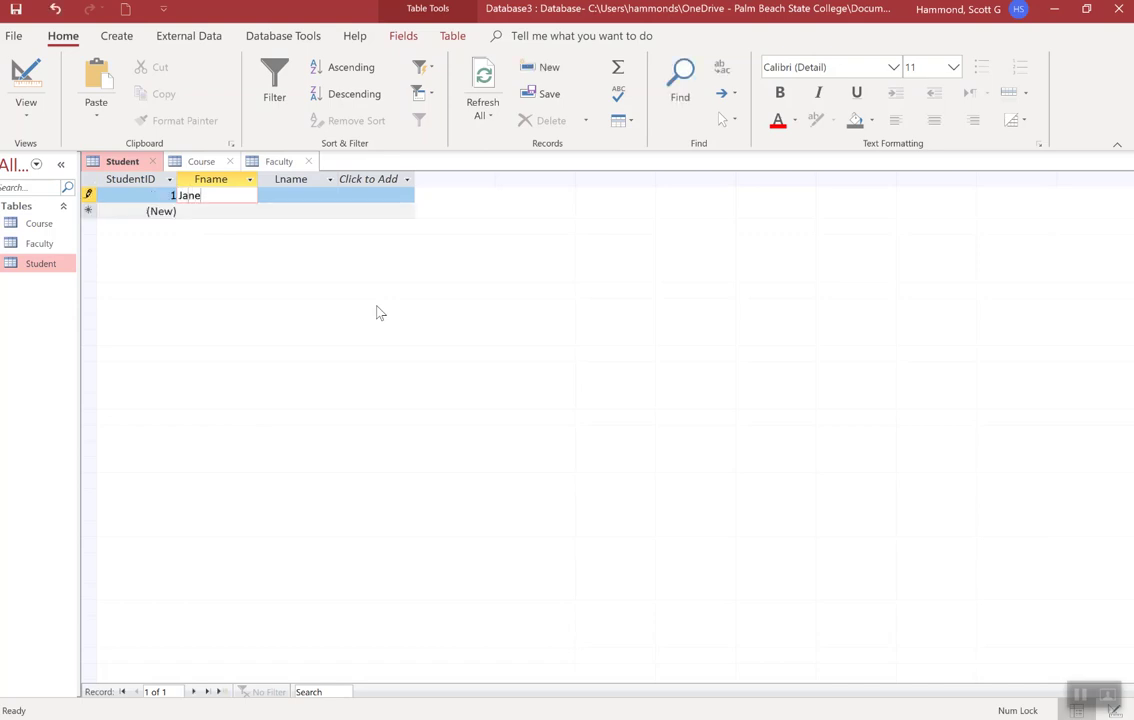
left_click(298, 197)
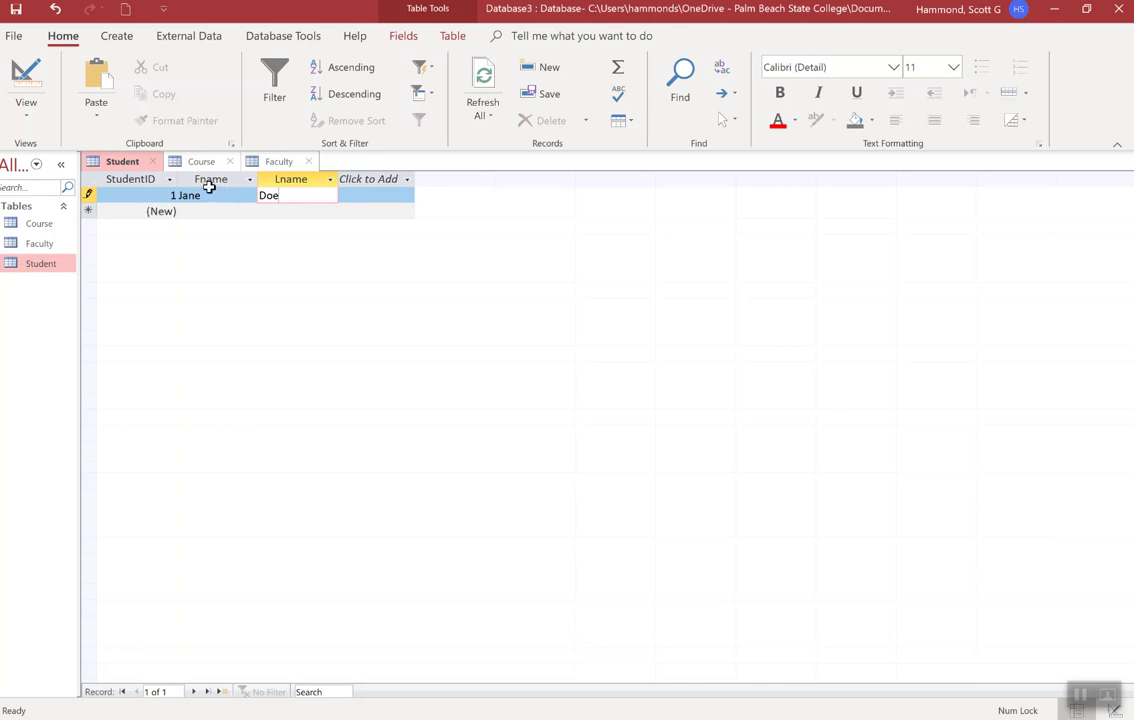
left_click(53, 266)
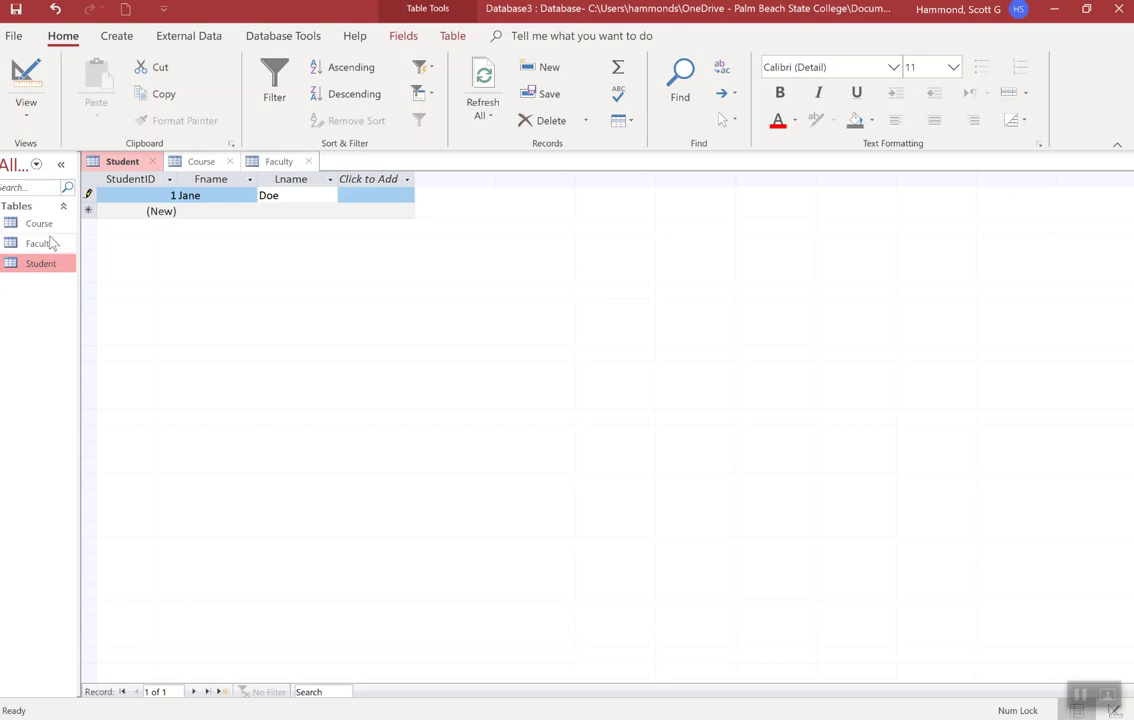
left_click(44, 245)
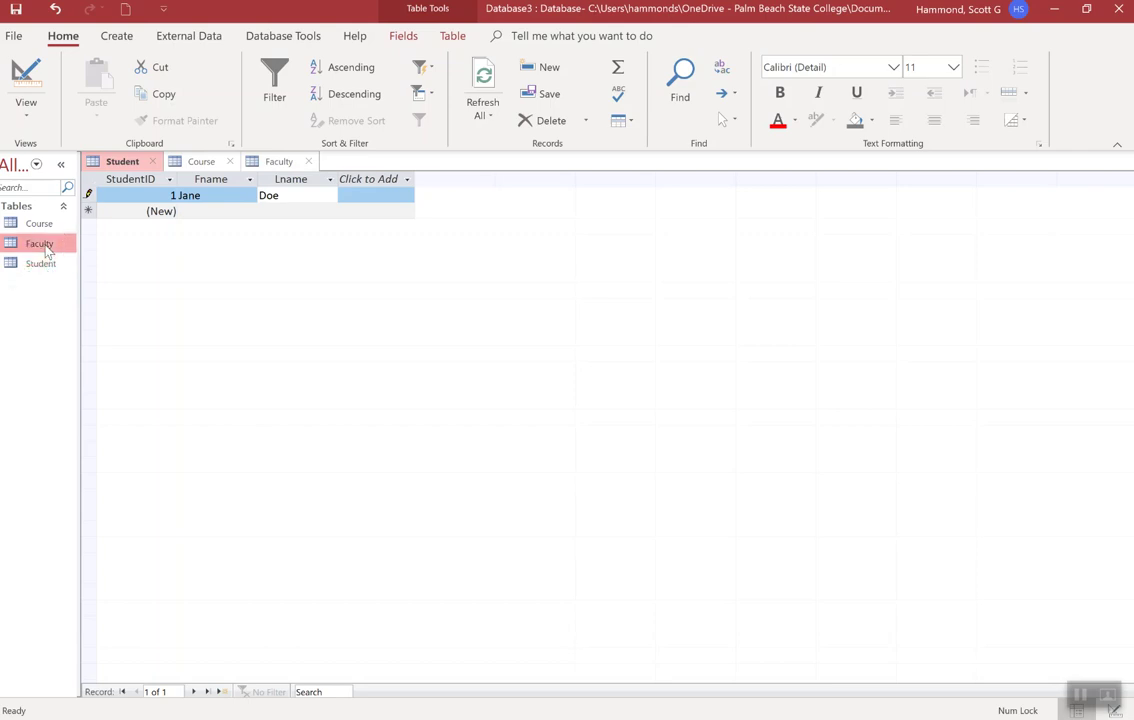
left_click(40, 222)
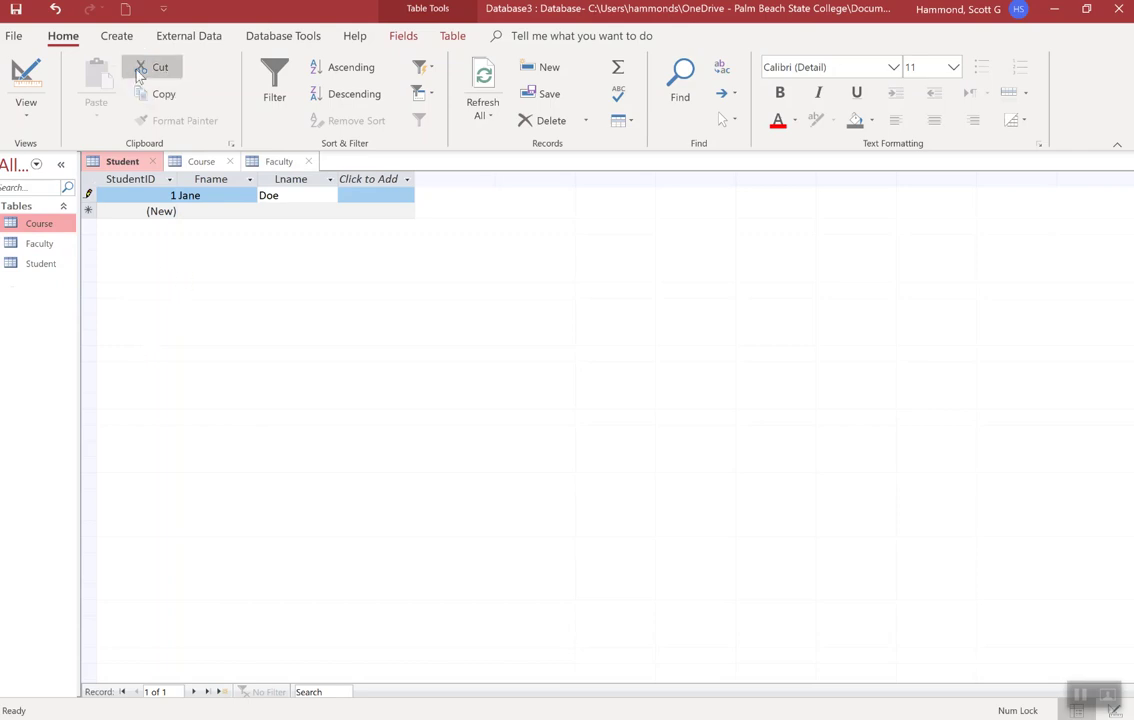
- Create a new table and save it as CourseSection
left_click(116, 36)
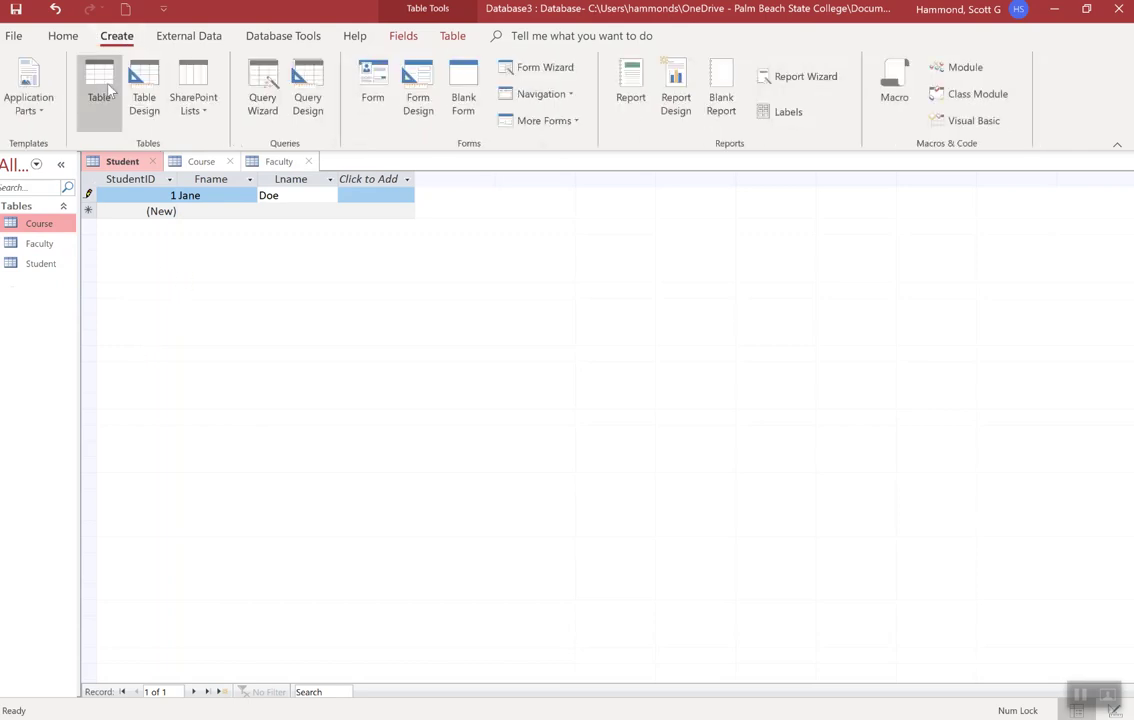
left_click(100, 87)
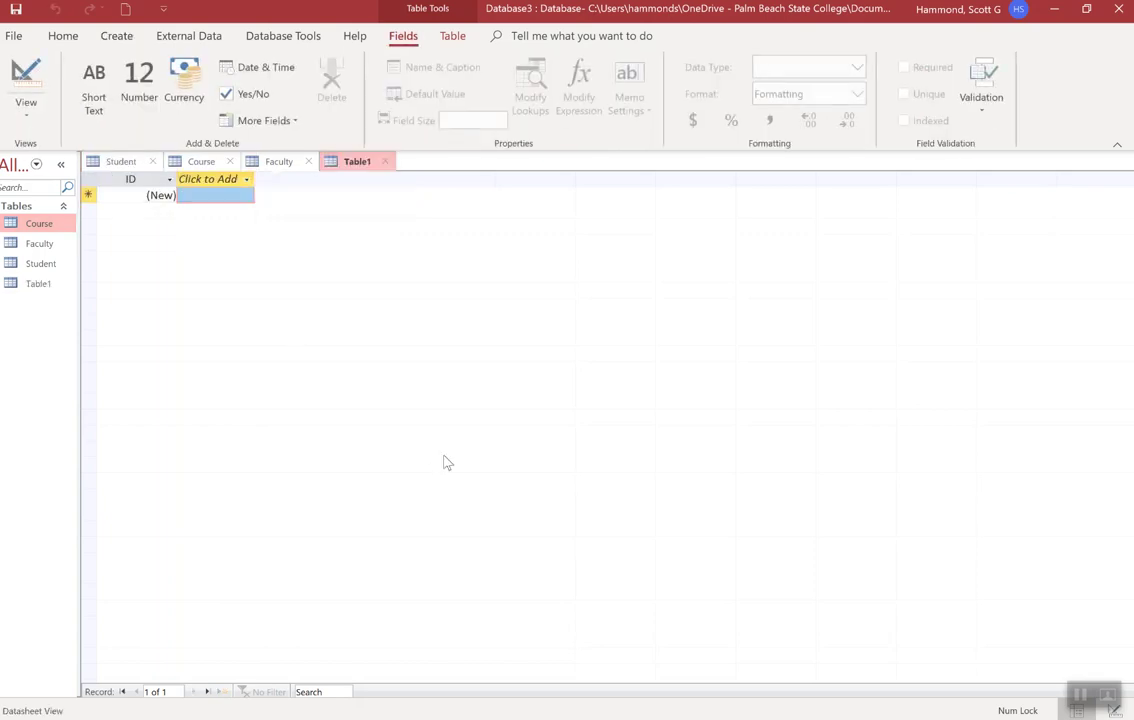
right_click(358, 162)
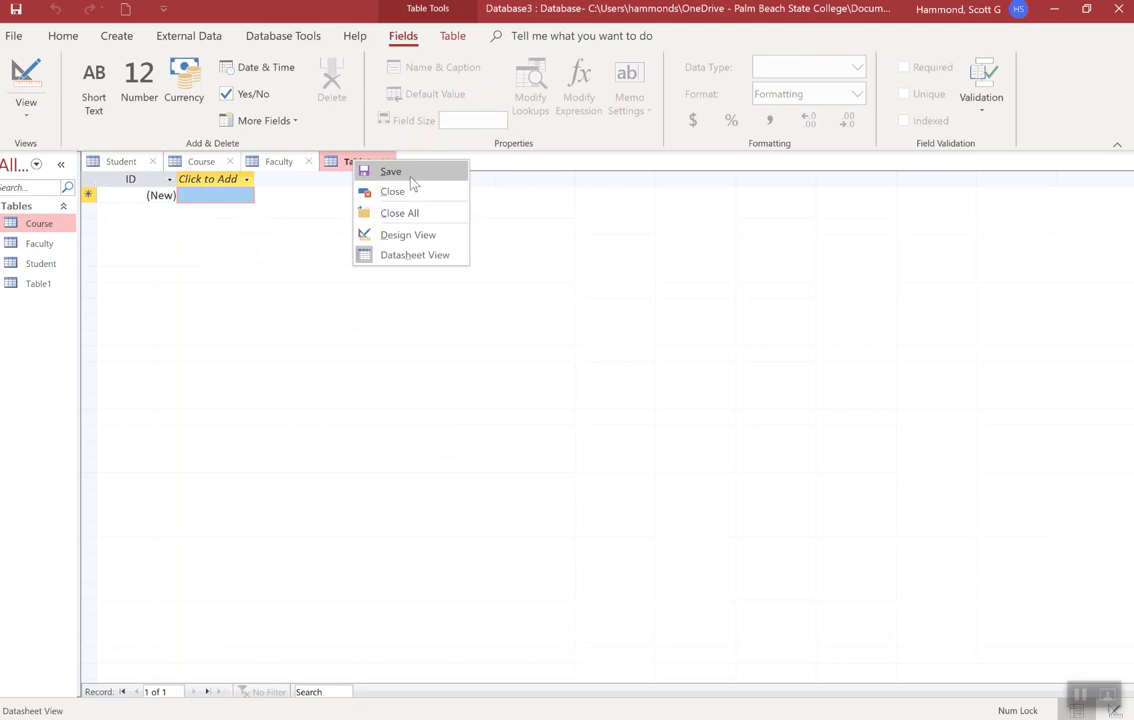
left_click(410, 178)
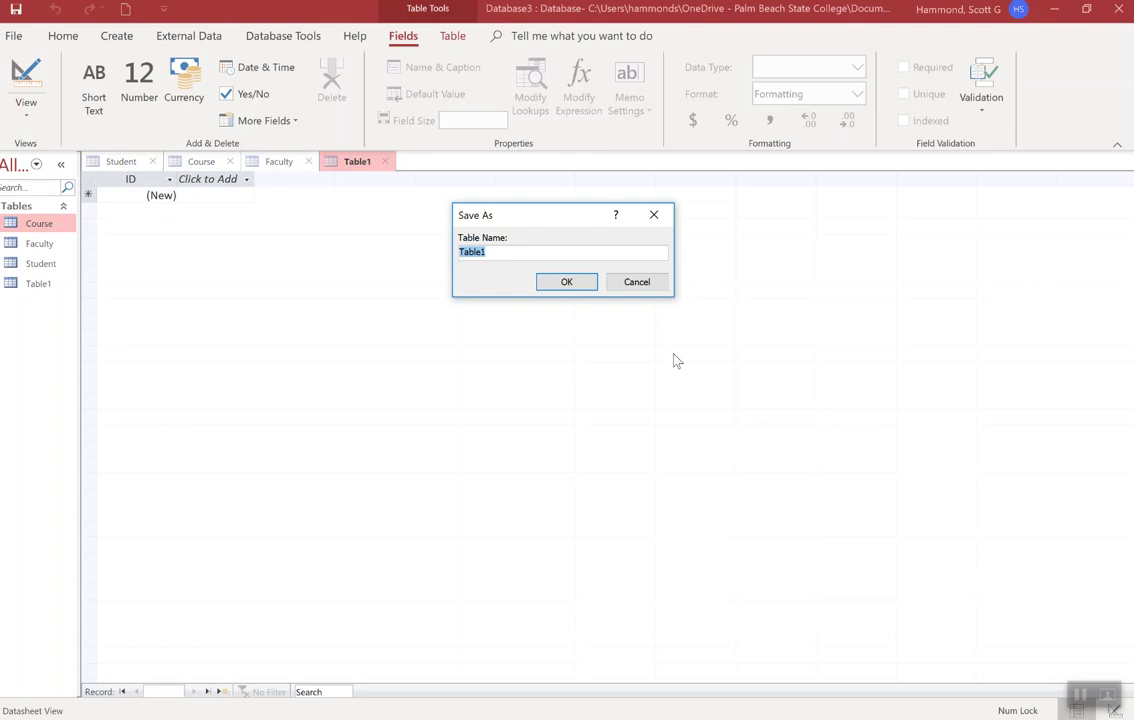
type("Section")
left_click(459, 252)
type("Course")
left_click(575, 285)
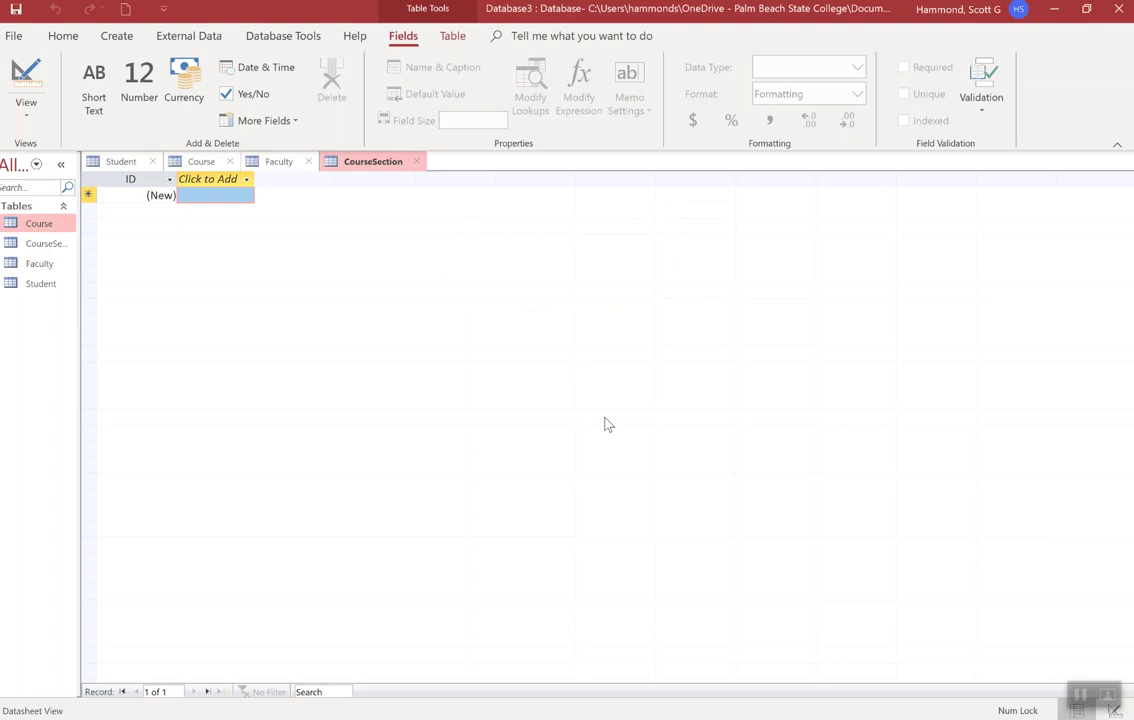
- Switch the CourseSection table to Design View, rename its ID field SectionID and add CourseID and FacultyID fields
left_click(25, 80)
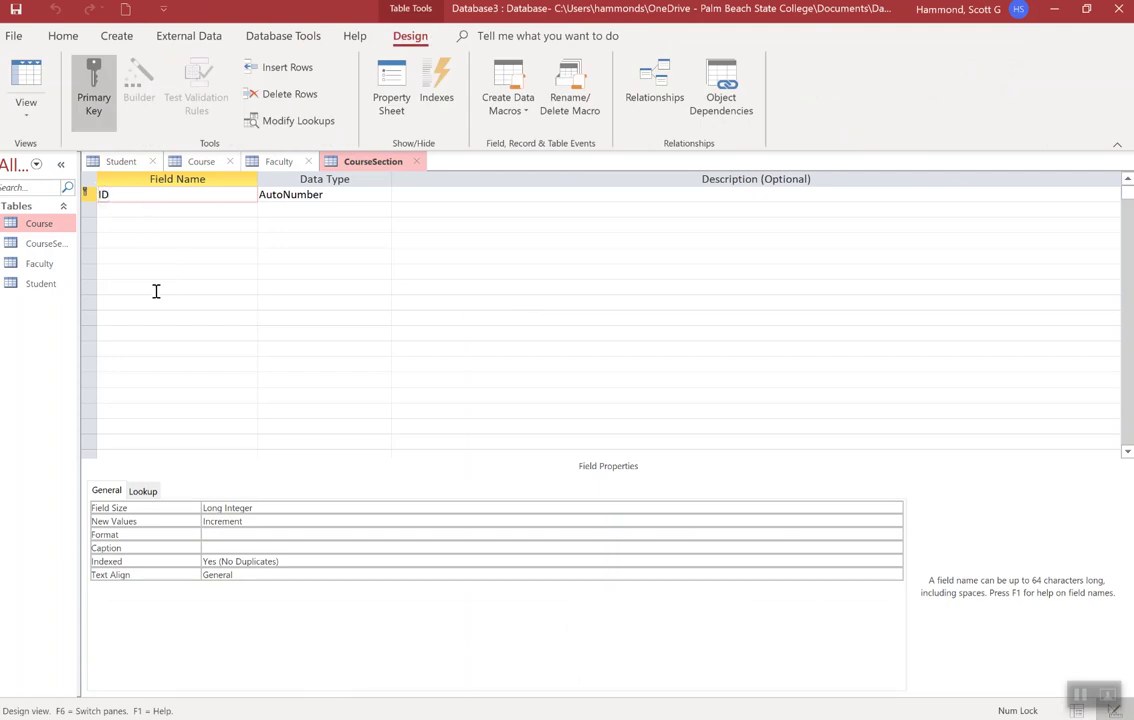
type("Section")
left_click(172, 208)
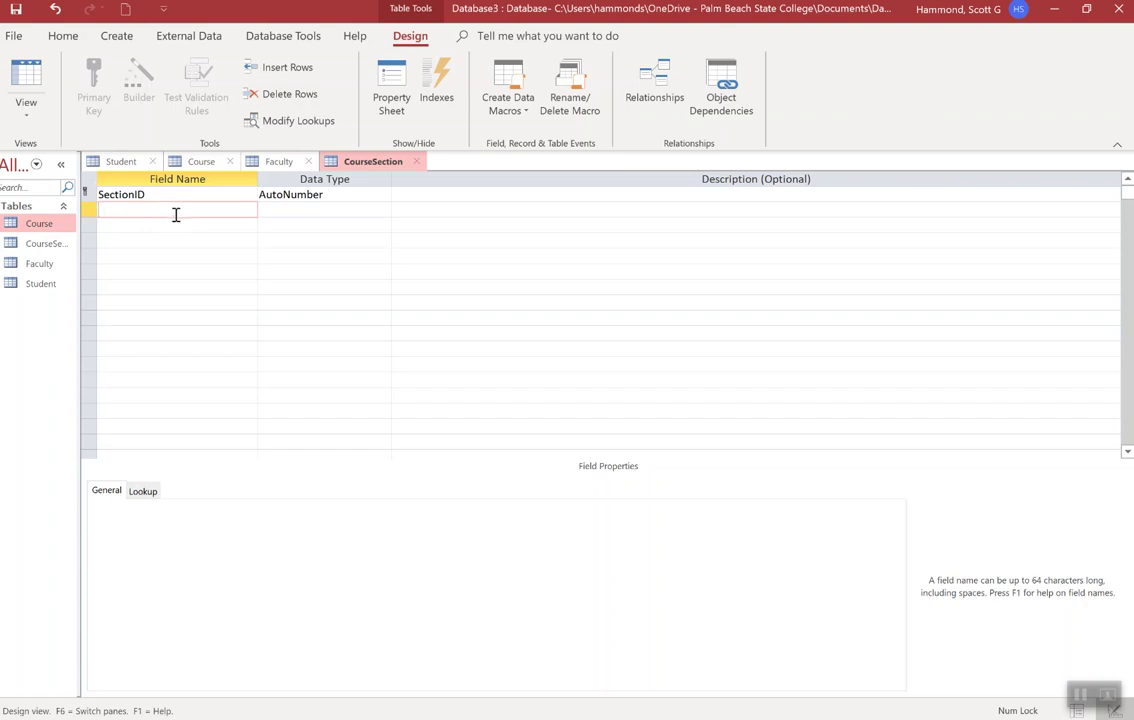
type("ourseID")
left_click(170, 231)
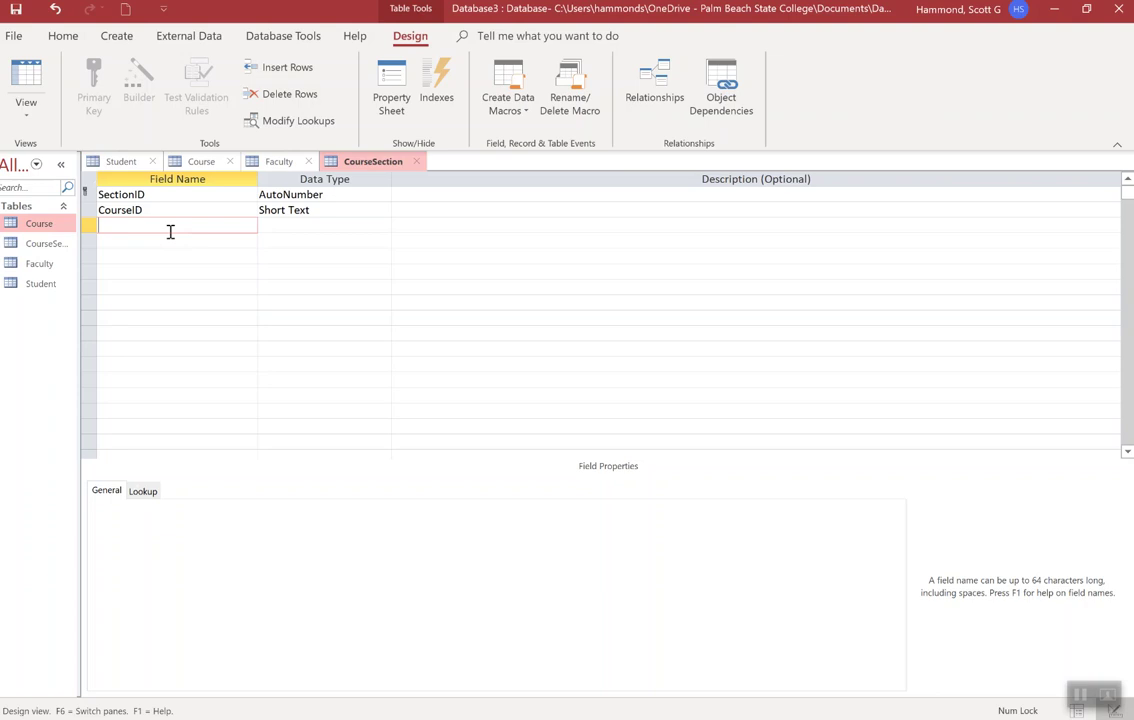
type("FacultyID")
- Set the data type of the FacultyID and CourseID fields to Number
left_click(343, 224)
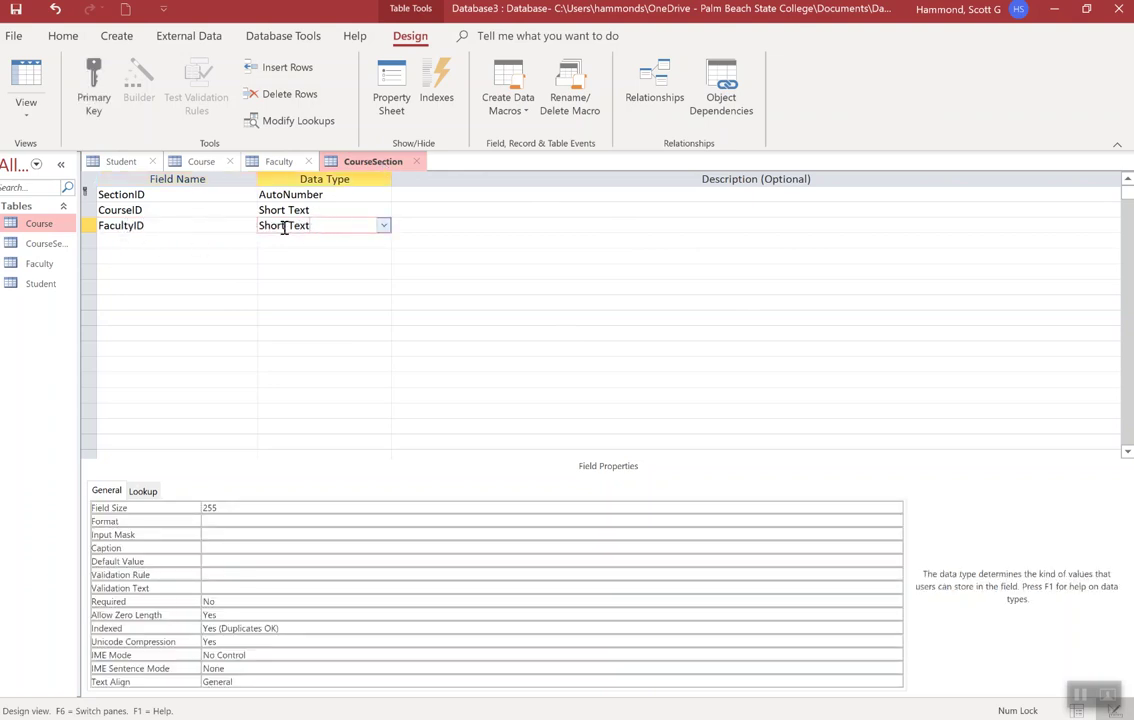
left_click(383, 226)
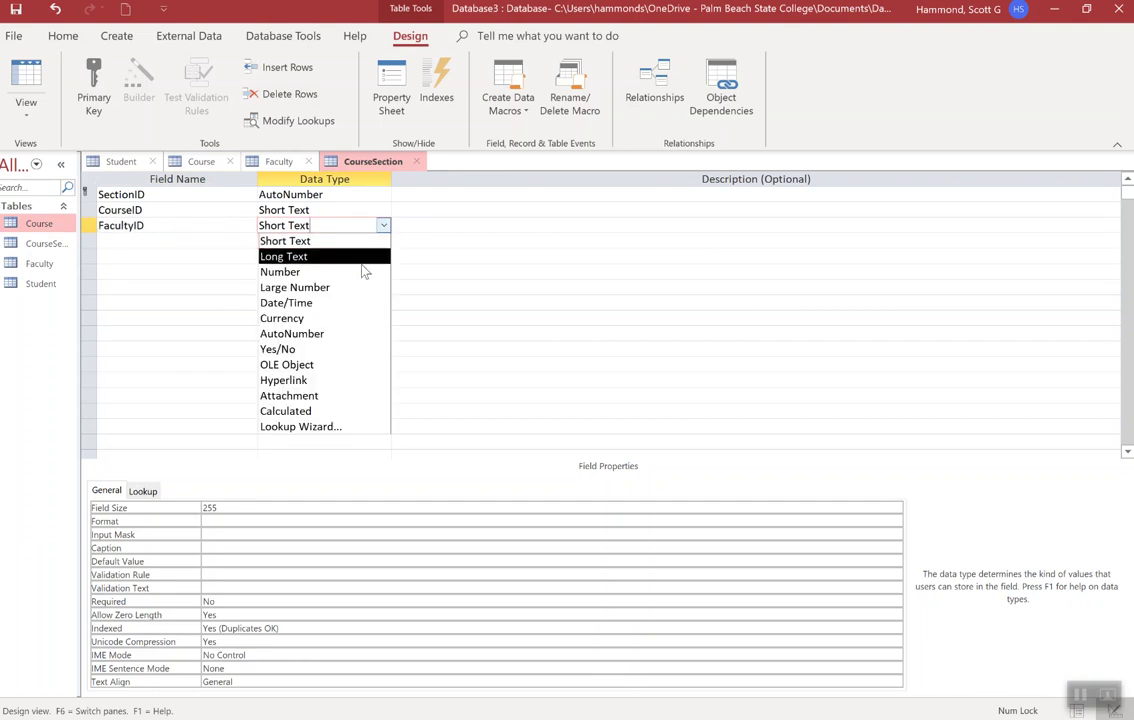
left_click(367, 271)
left_click(383, 210)
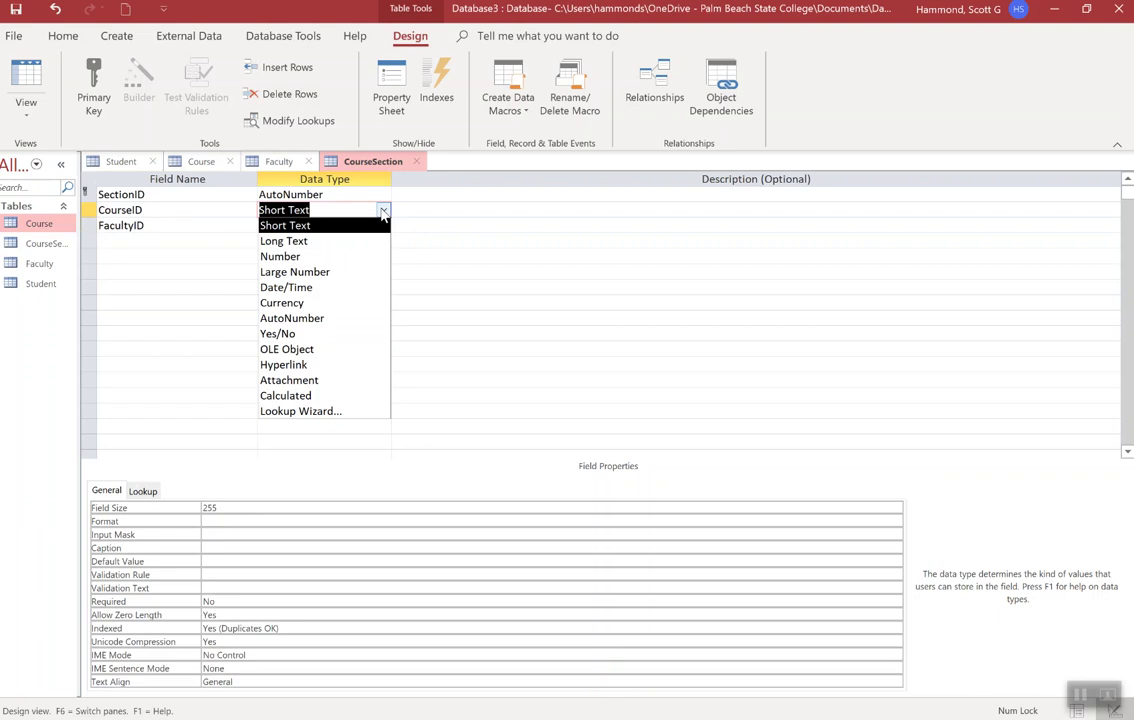
left_click(371, 224)
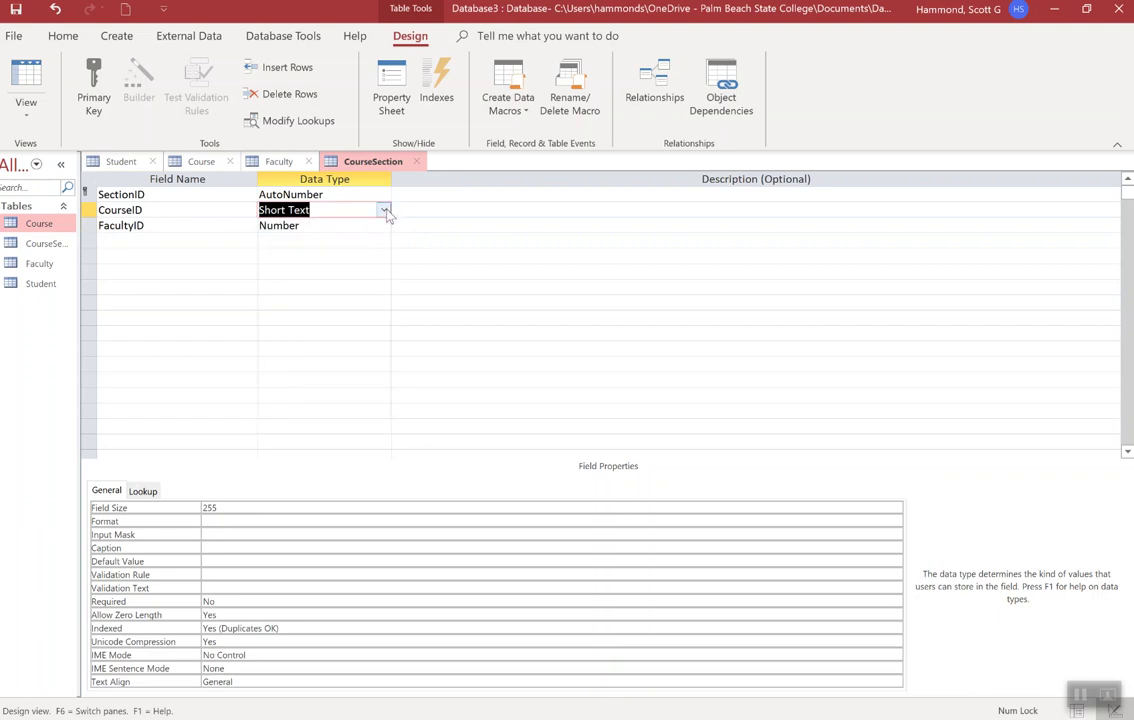
left_click(384, 210)
left_click(368, 256)
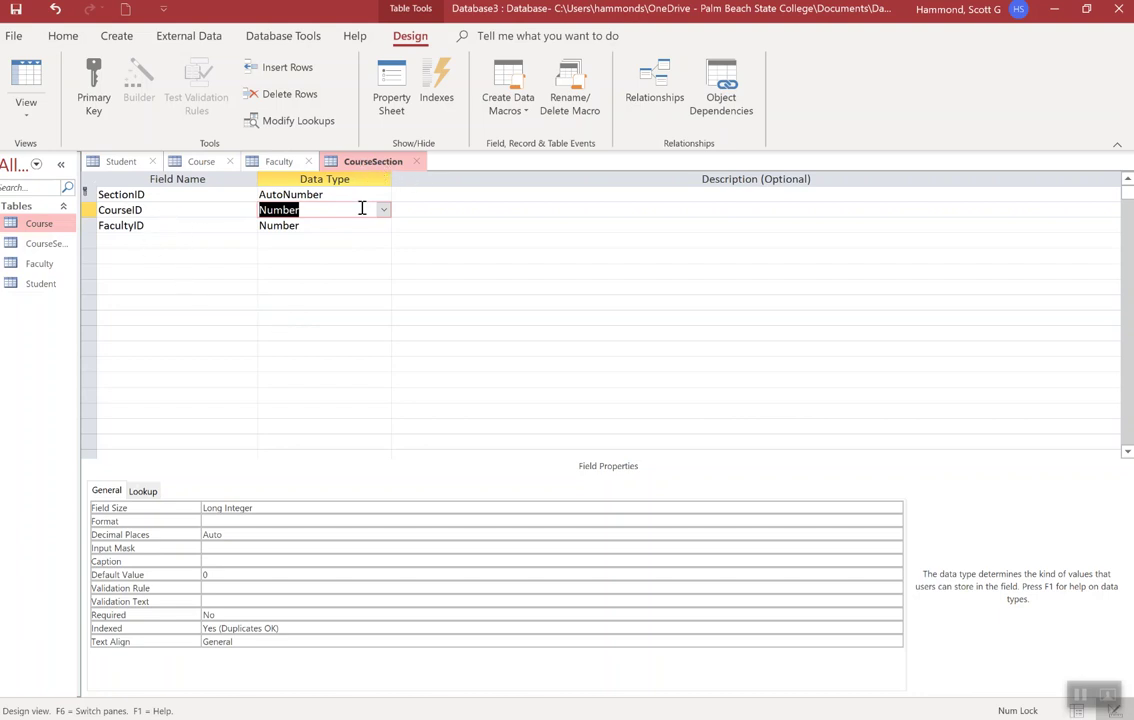
left_click(139, 240)
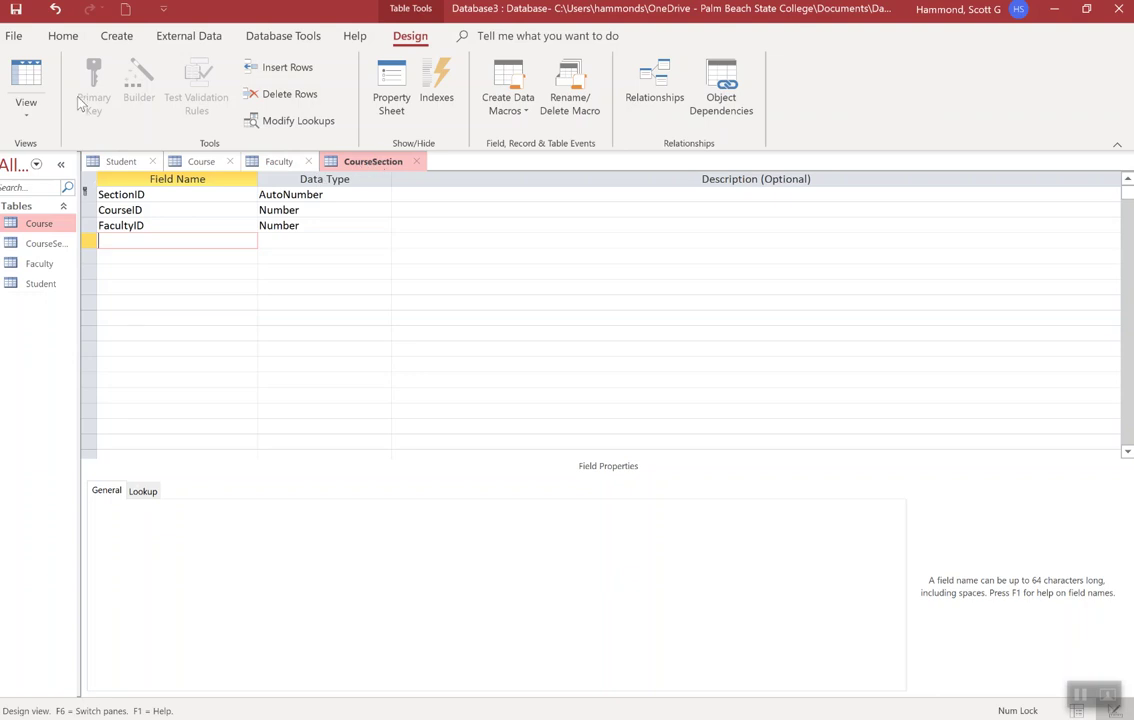
- Create another new table and save it as SectionStudent
left_click(113, 36)
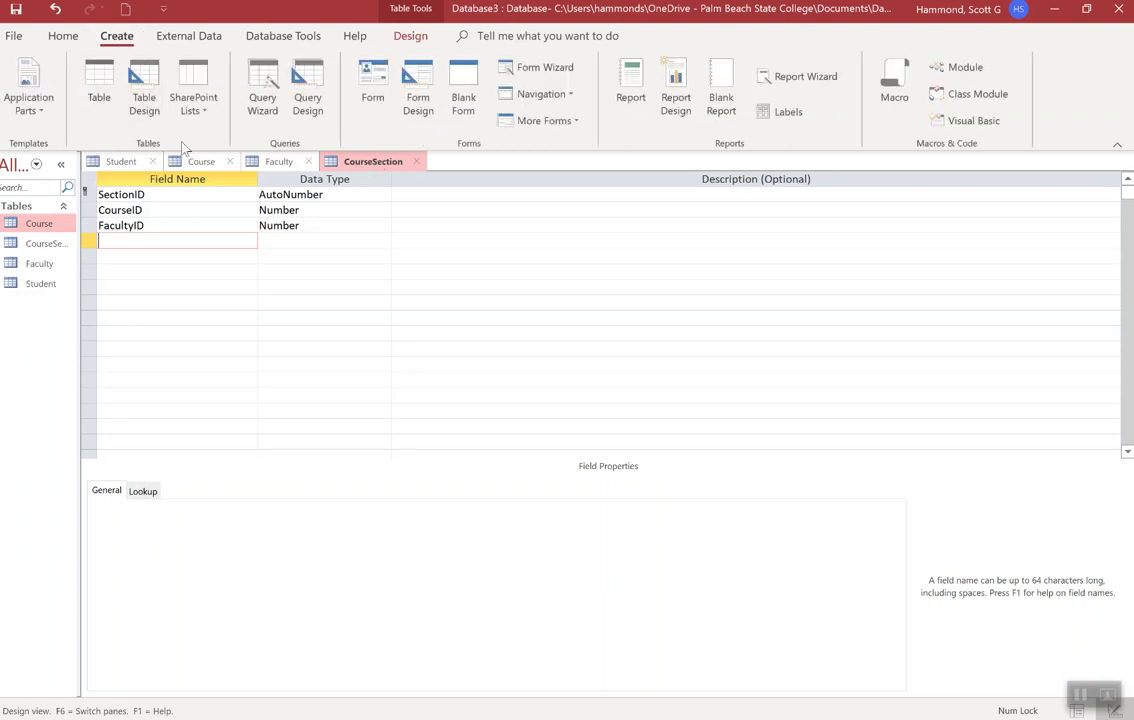
left_click(98, 88)
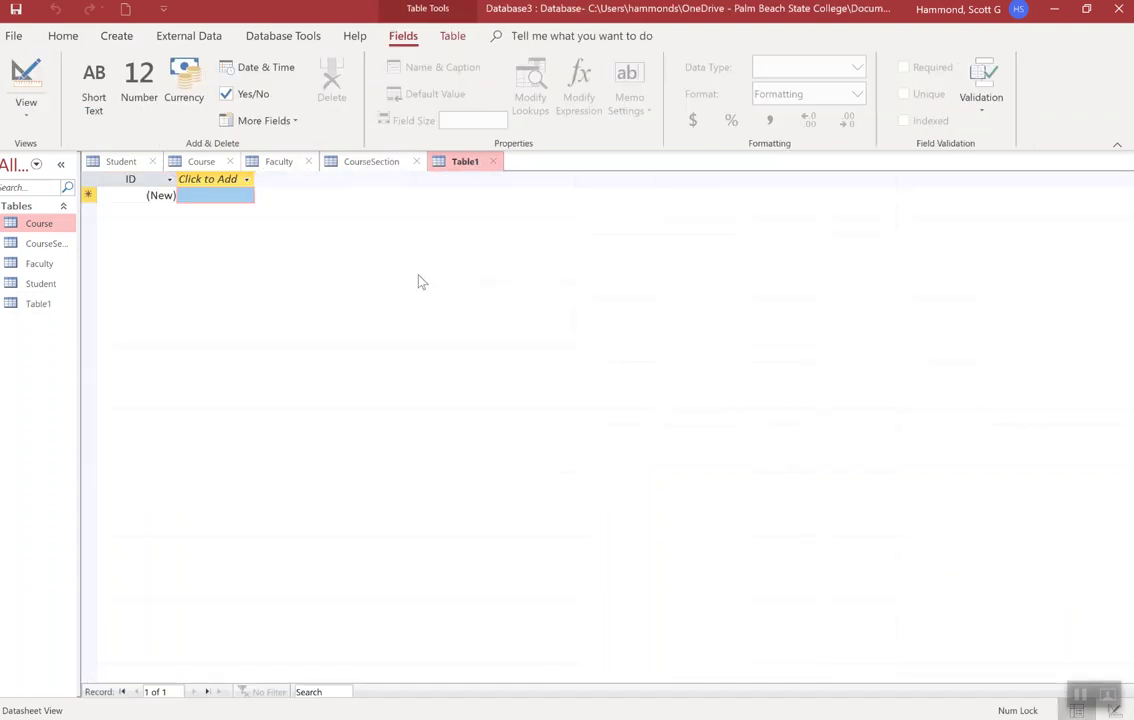
right_click(464, 170)
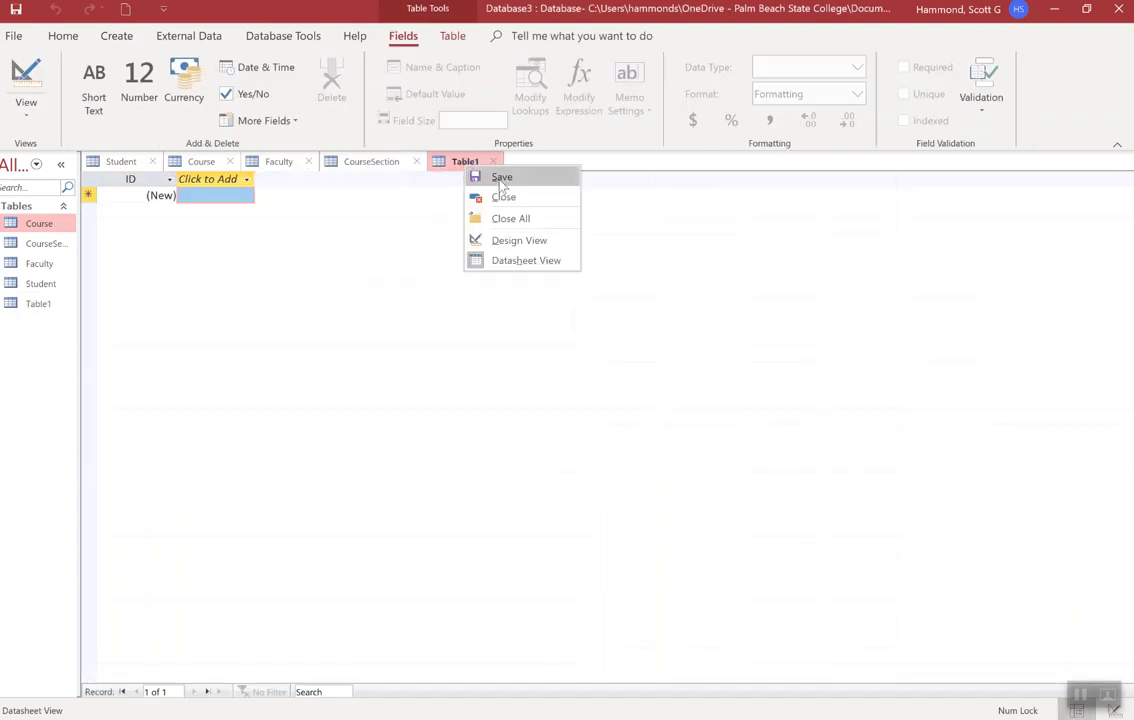
left_click(497, 175)
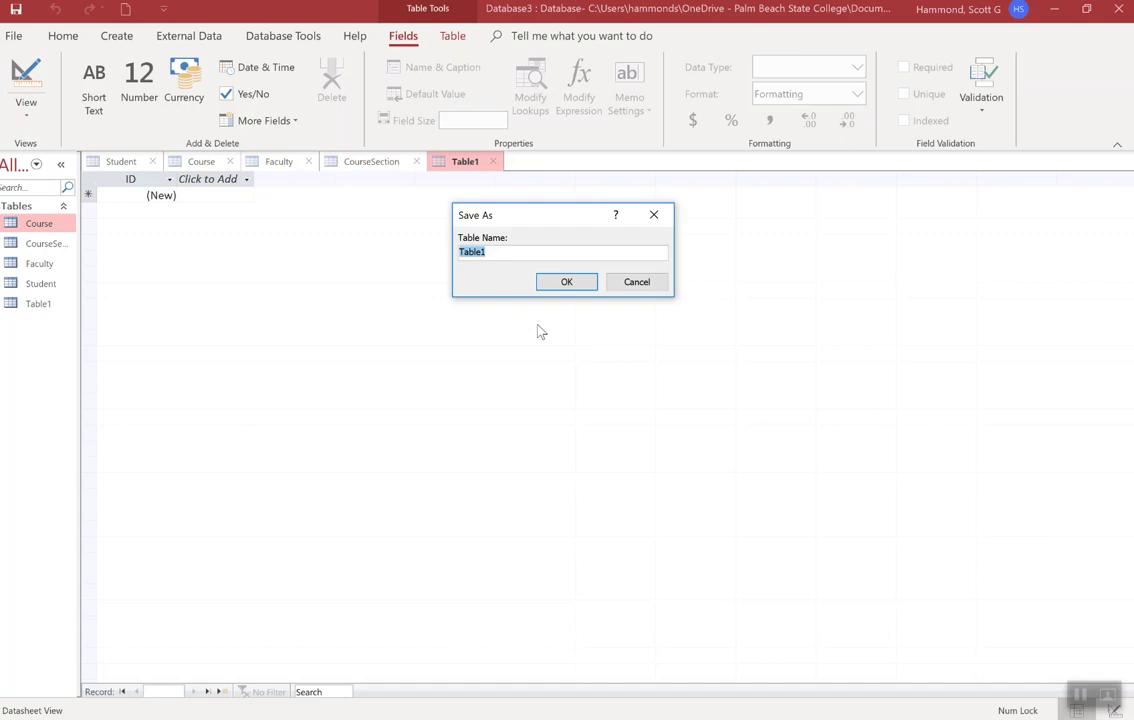
type("SectionStudent")
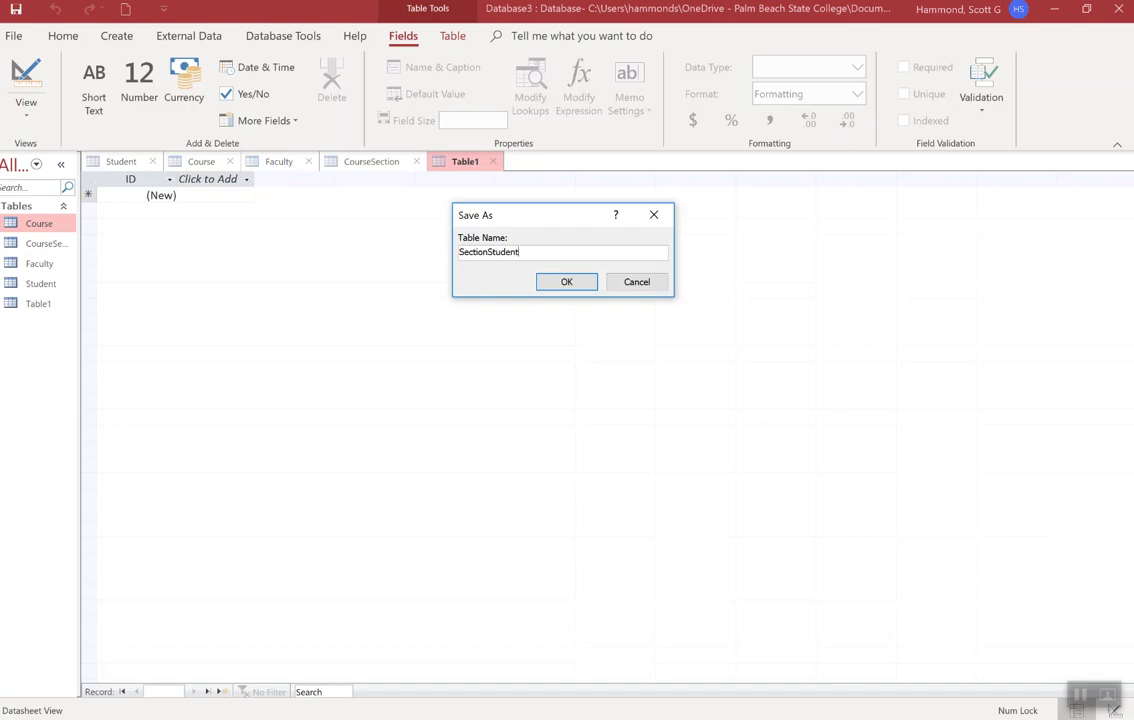
left_click(566, 283)
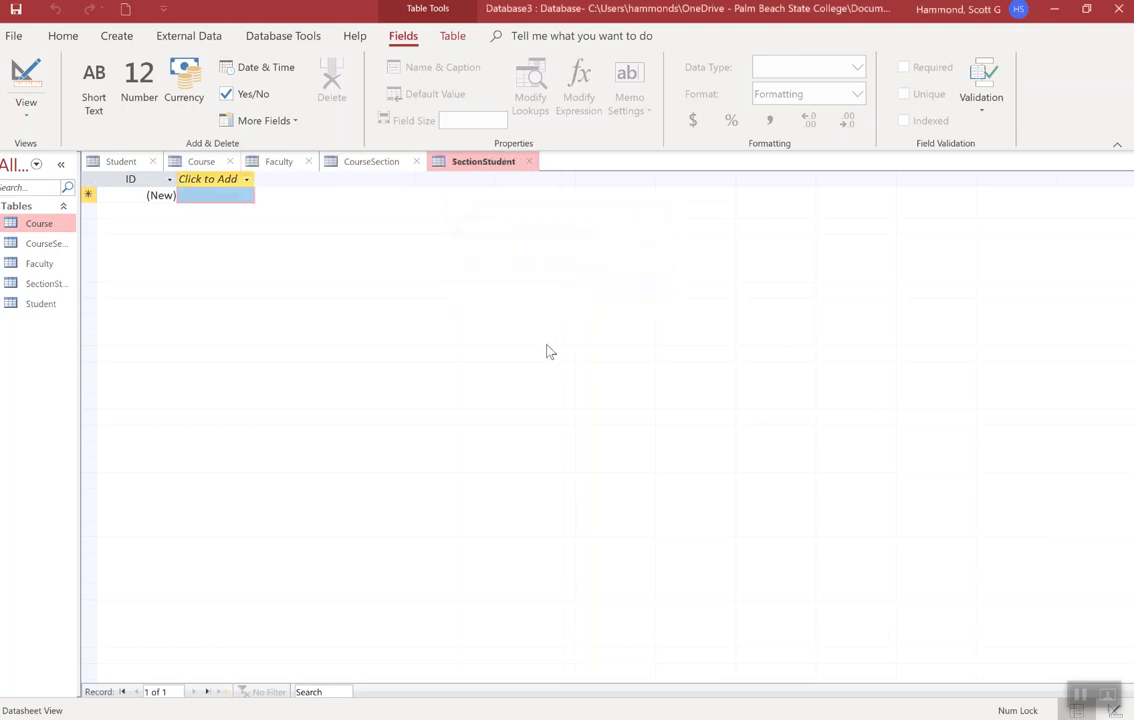
- Switch SectionStudent to Design View, rename its ID field SectionStudentID and add a CourseSectionID field
left_click(153, 196)
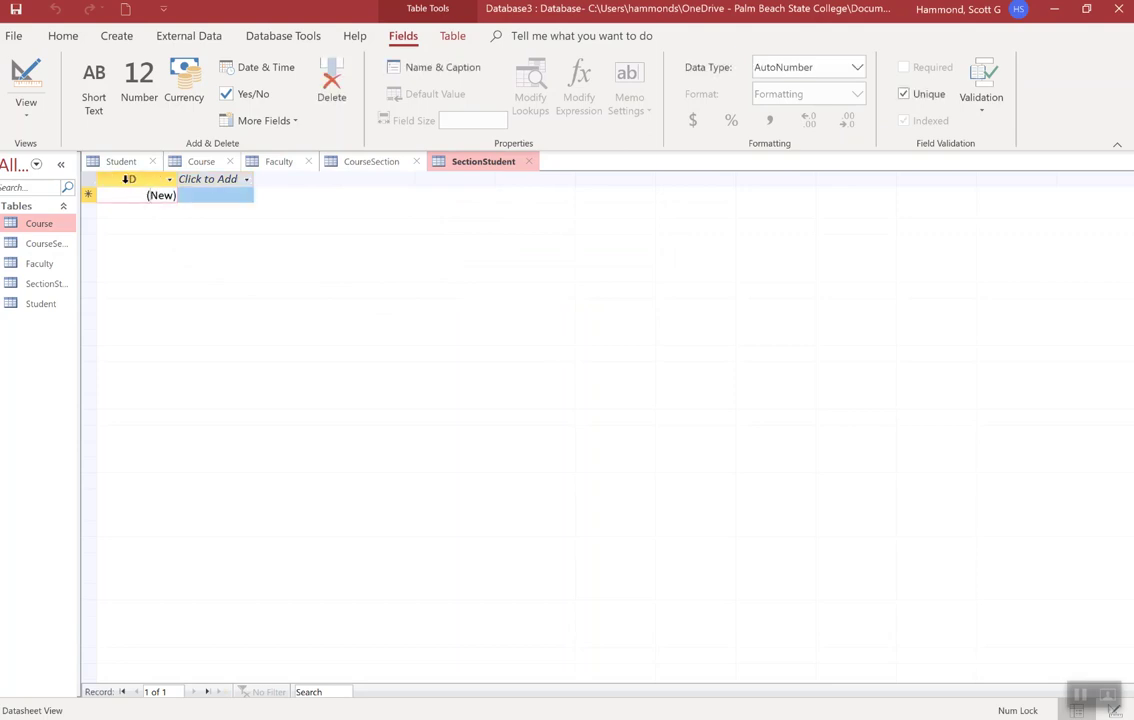
left_click(26, 78)
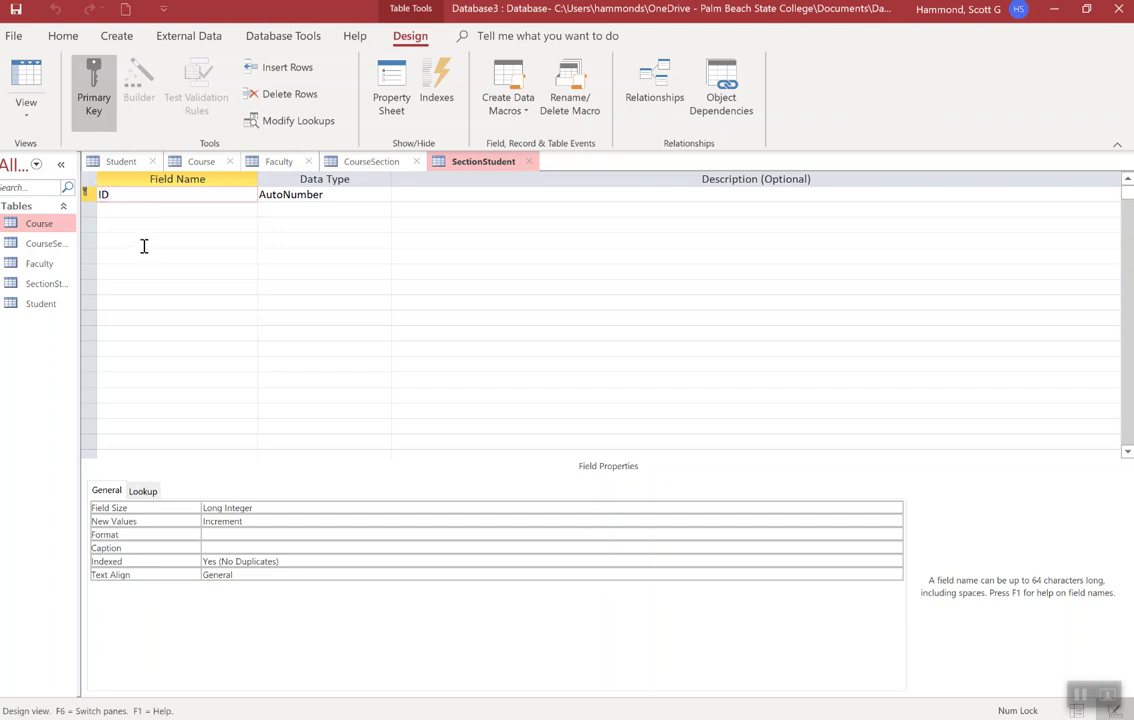
type("SectionStudent")
left_click(178, 212)
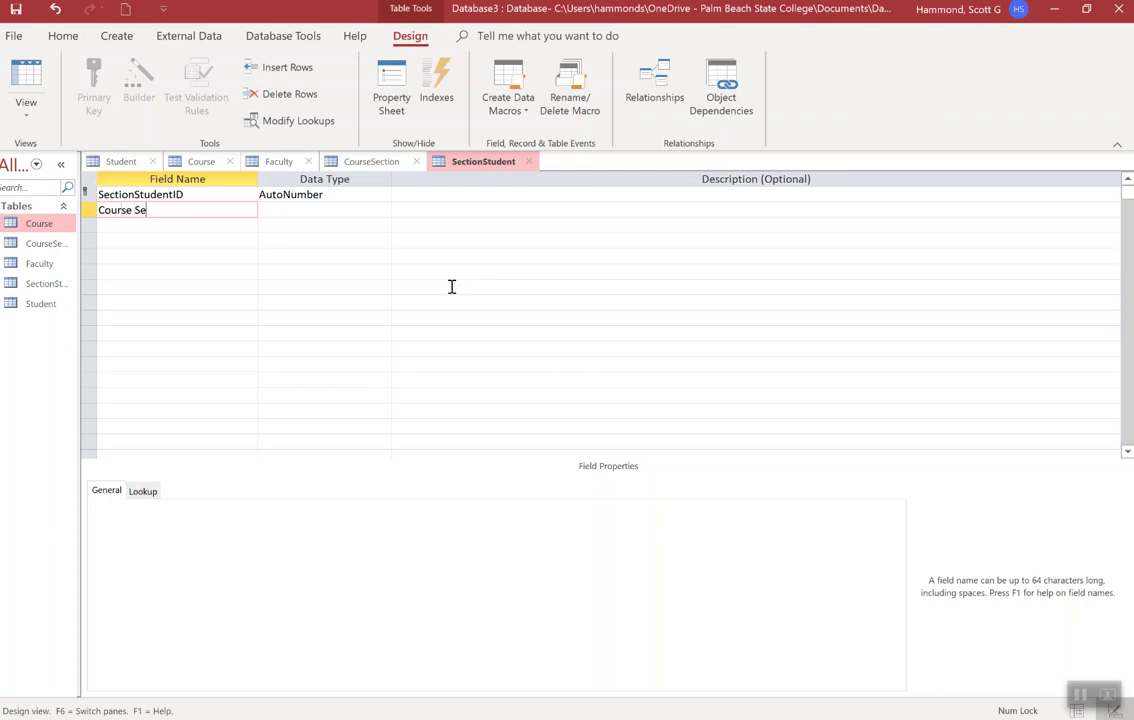
type("Course Section")
left_click(215, 229)
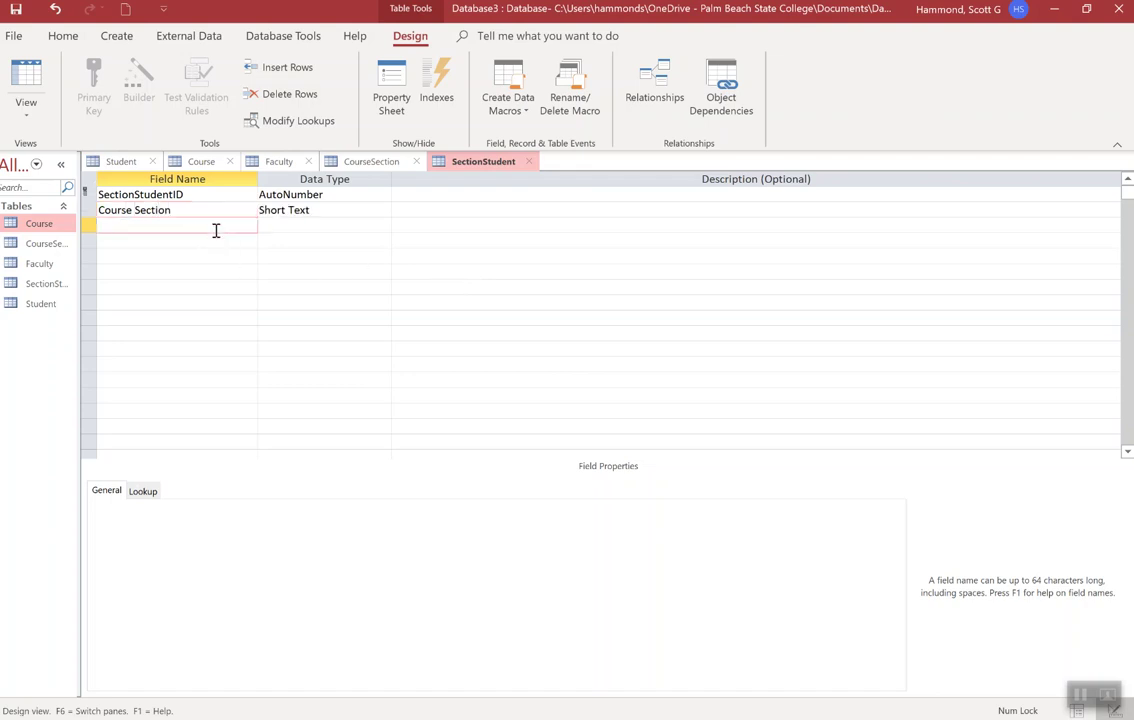
left_click(135, 211)
key("BackSpace")
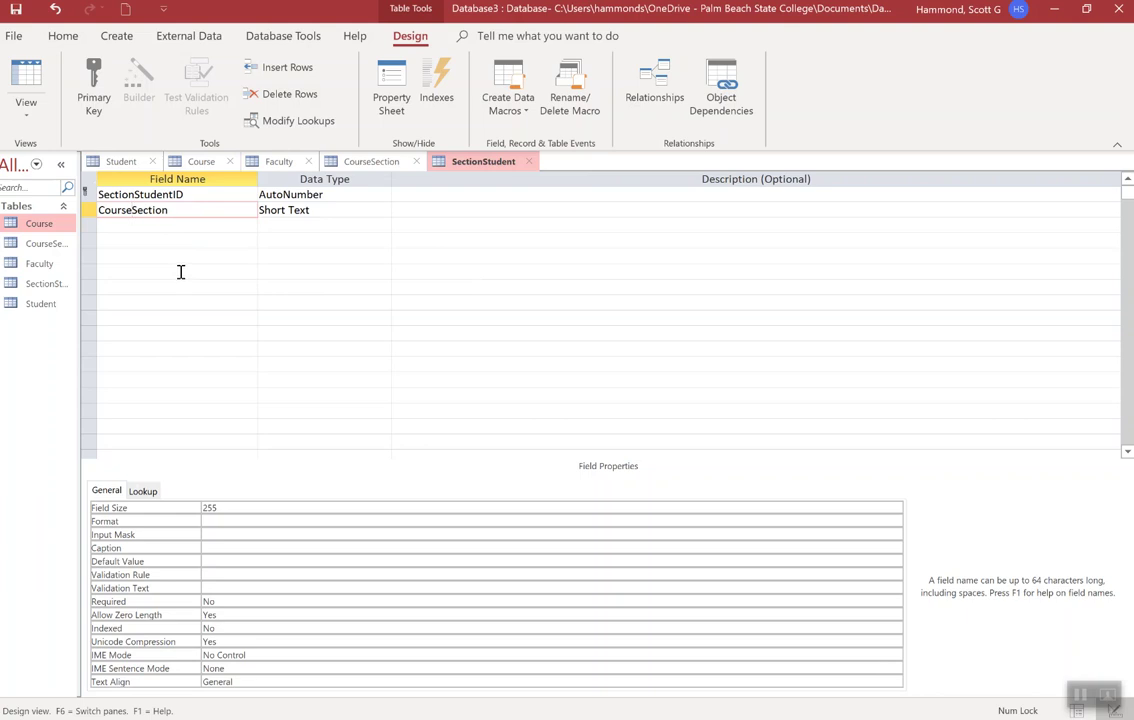
left_click(166, 229)
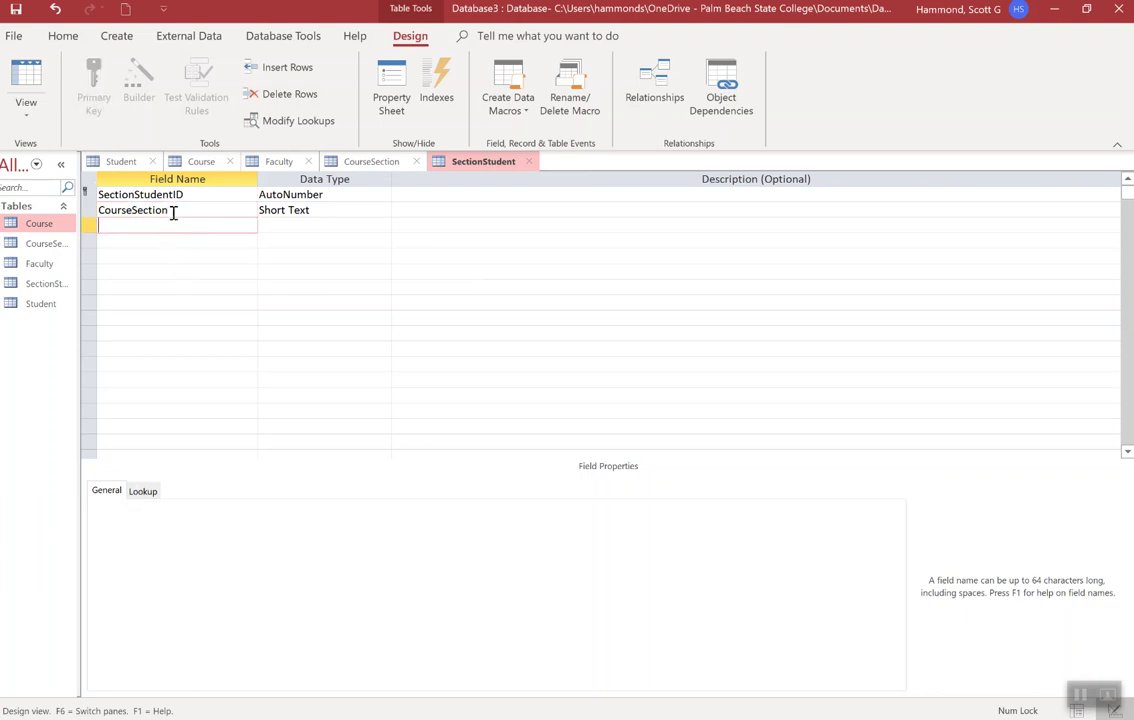
left_click(200, 211)
type("ID")
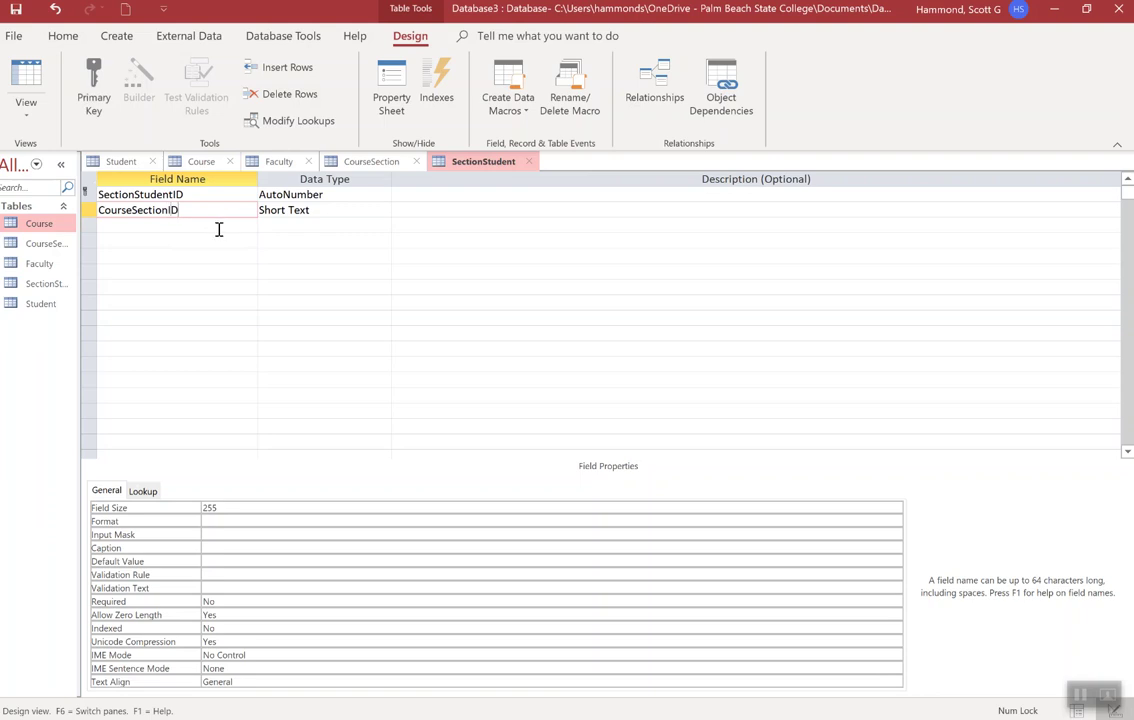
- Set the CourseSectionID data type to Number and add a StudentID field of type Number
left_click(350, 211)
left_click(383, 211)
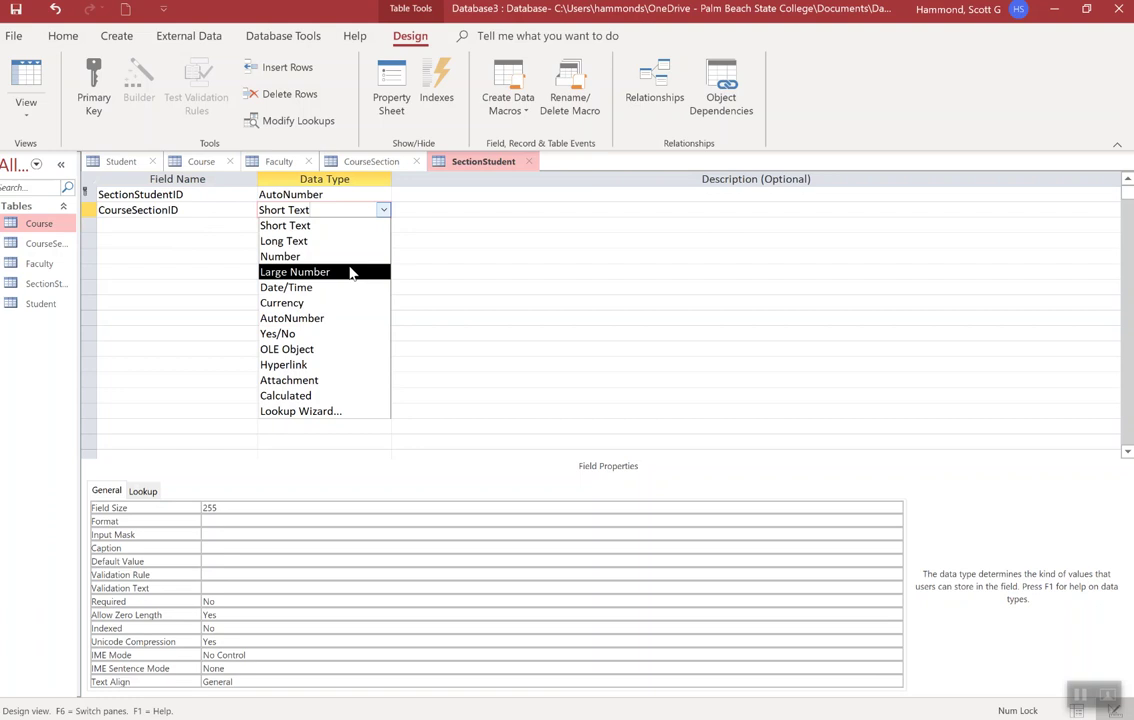
left_click(346, 256)
left_click(185, 229)
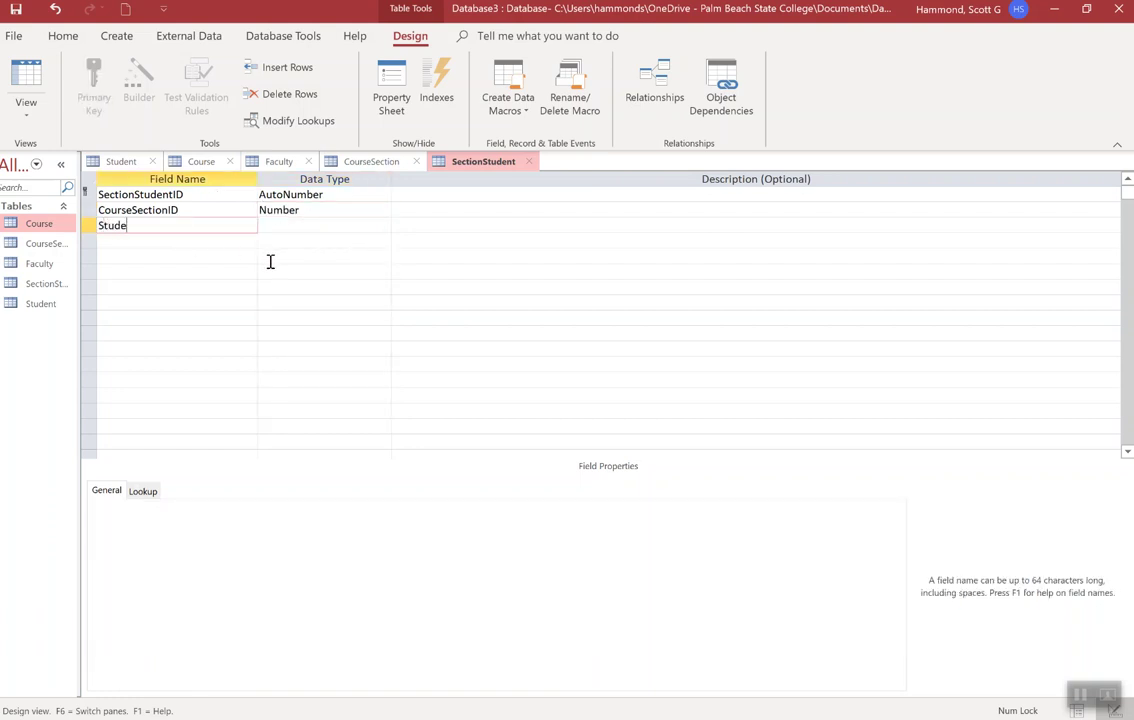
type("StudentID")
left_click(283, 227)
left_click(383, 228)
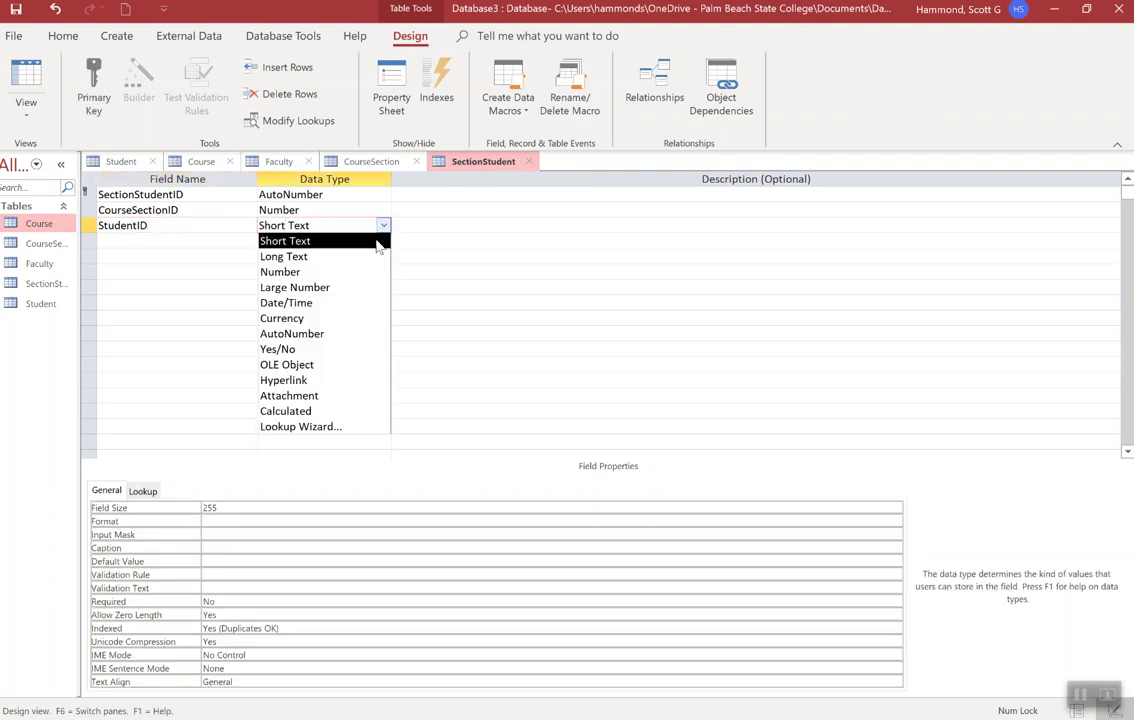
left_click(368, 272)
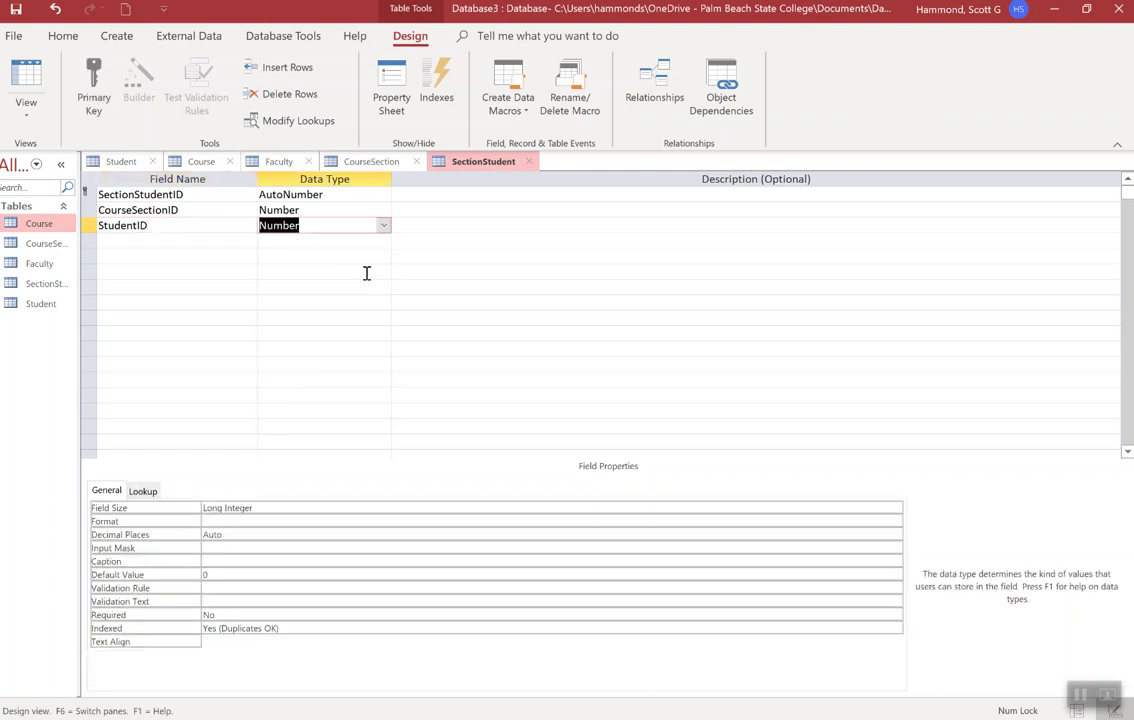
left_click(443, 272)
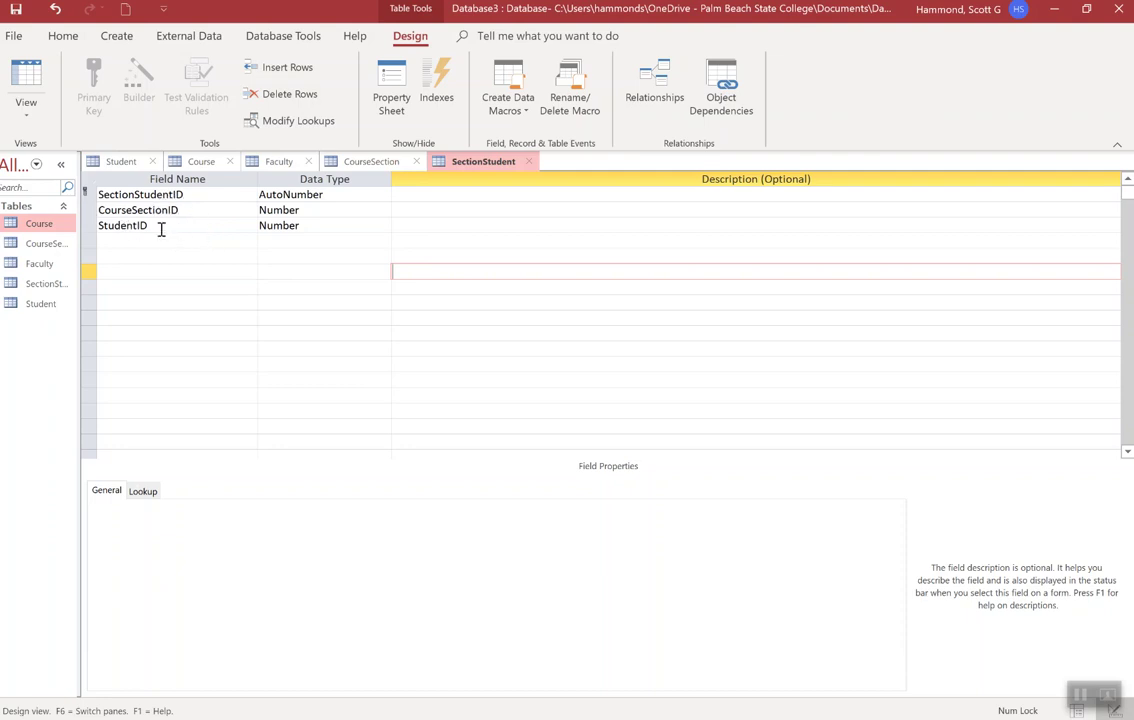
- Save the SectionStudent table and close all open tables, keeping the design changes to CourseSection
right_click(460, 168)
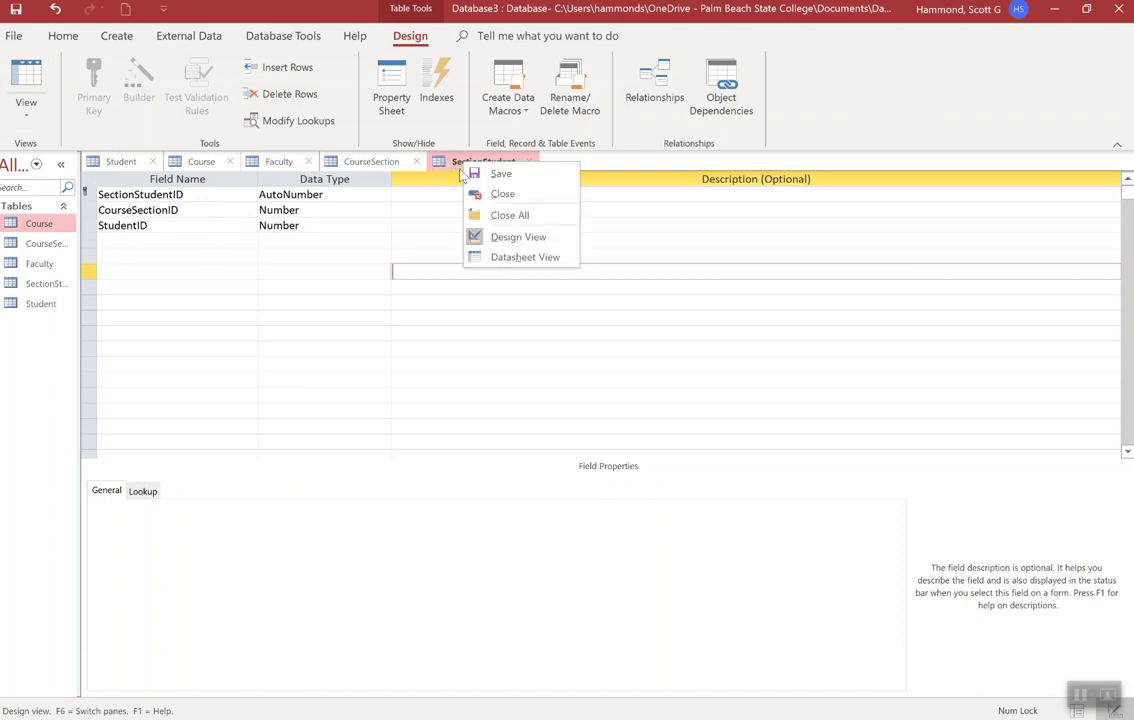
left_click(478, 174)
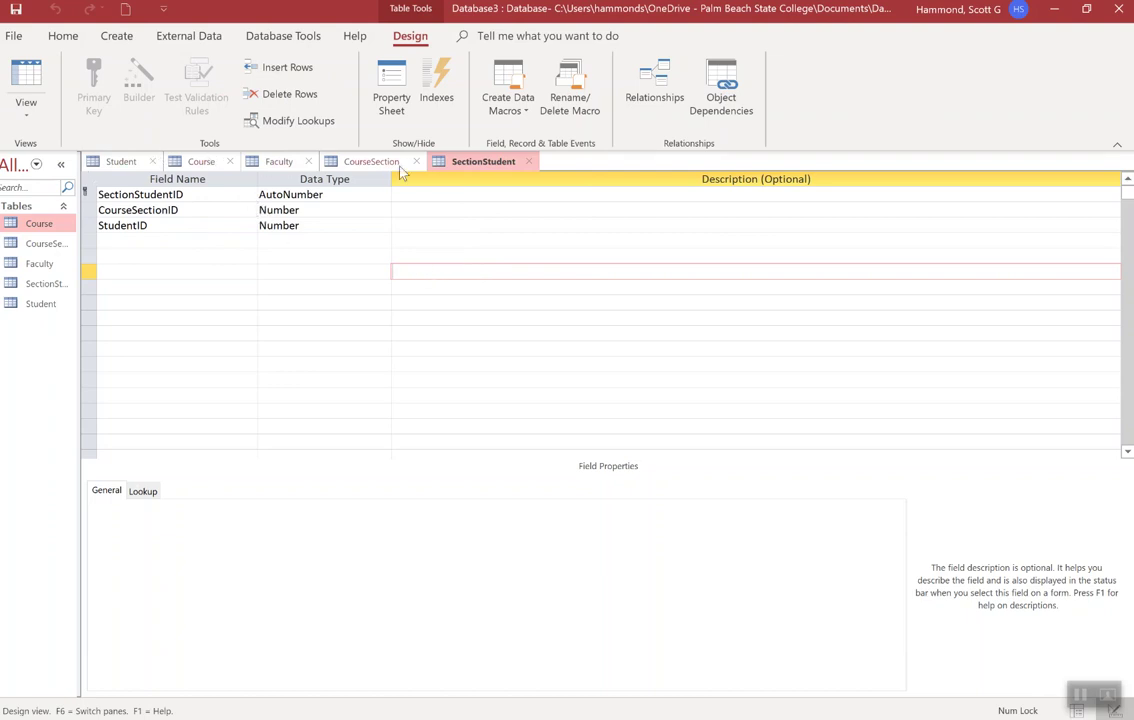
left_click(154, 162)
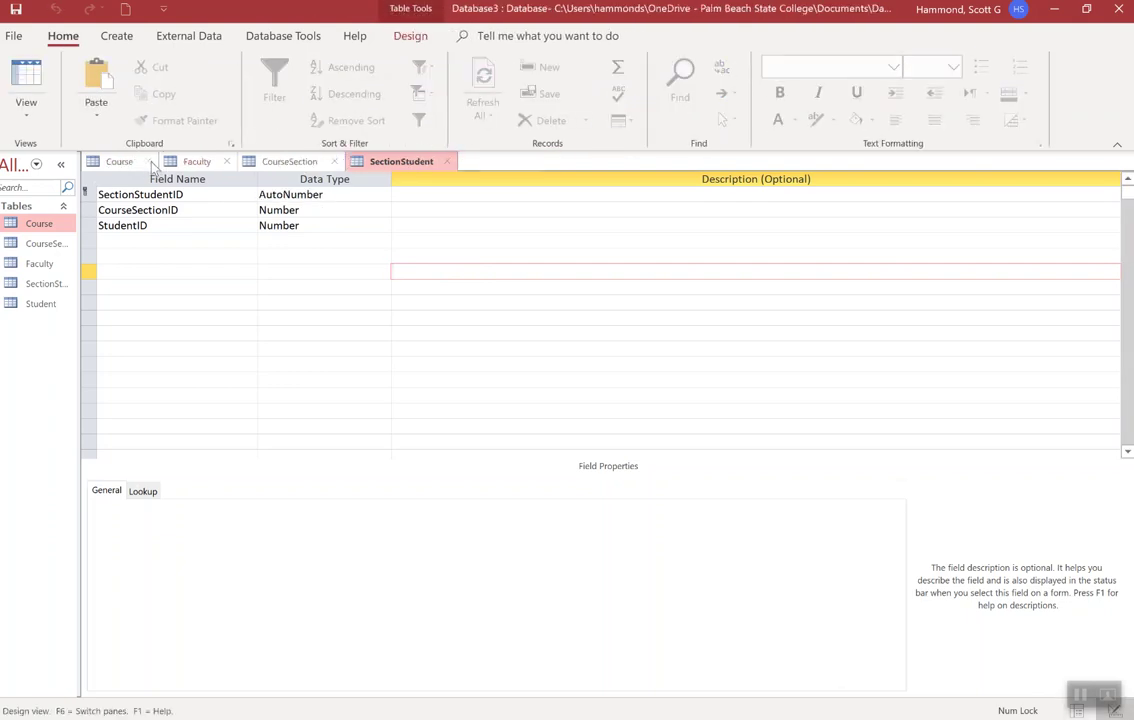
left_click(149, 162)
left_click(149, 162)
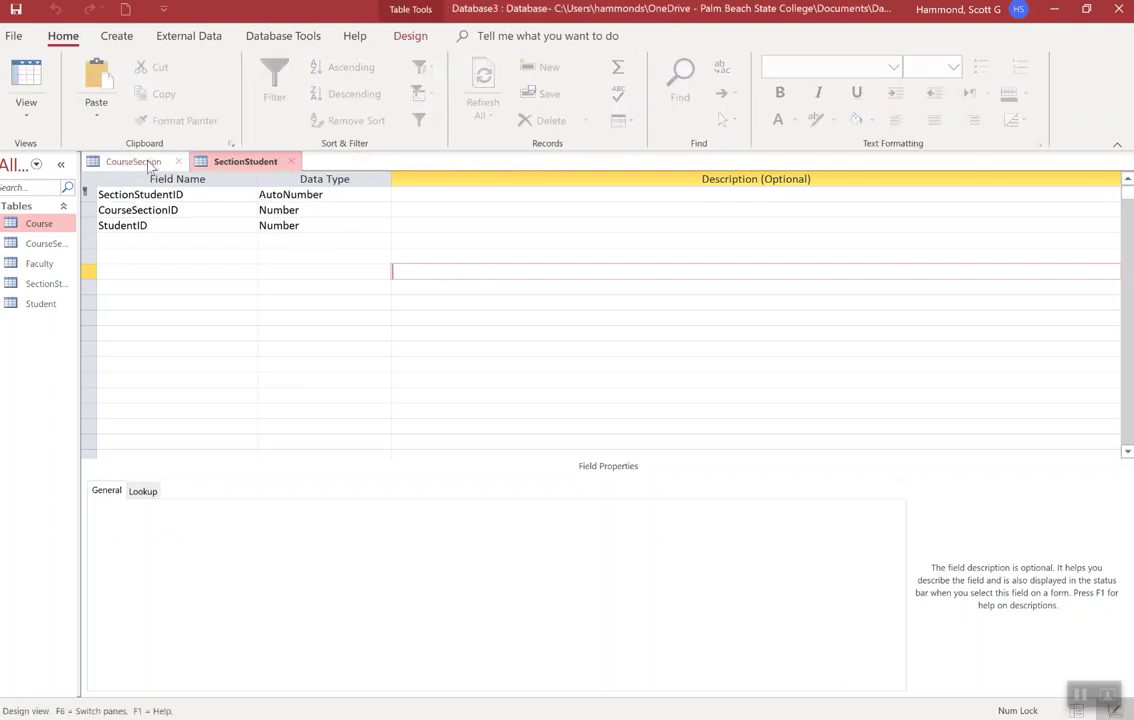
left_click(177, 162)
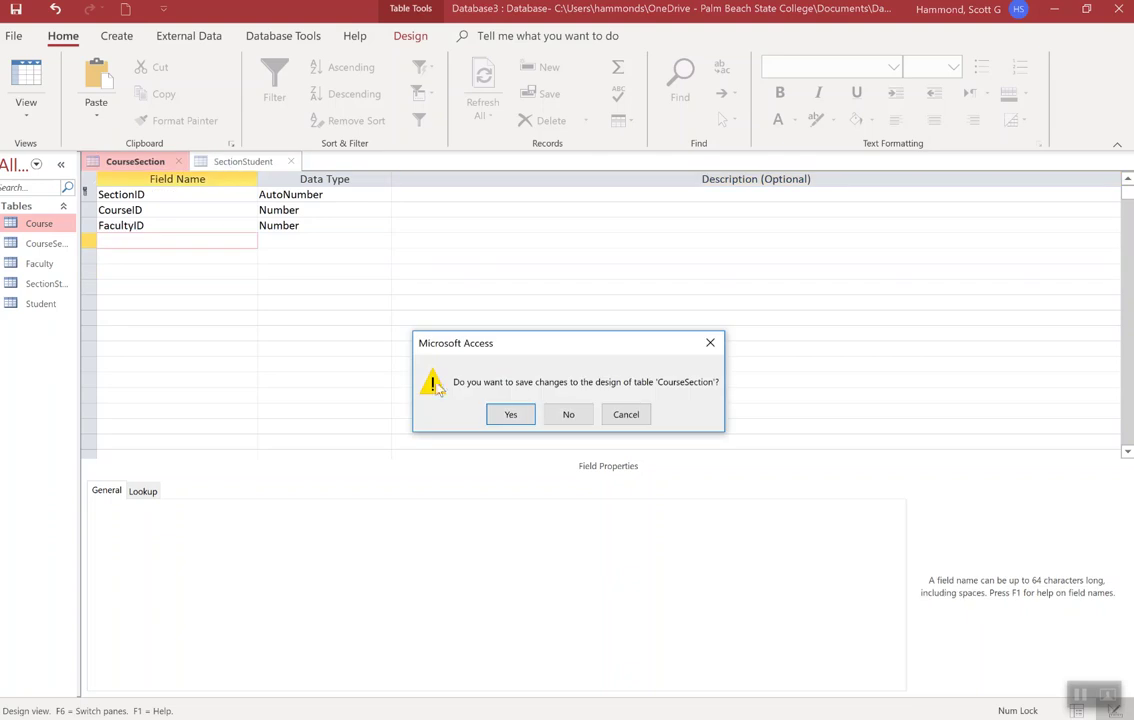
left_click(510, 414)
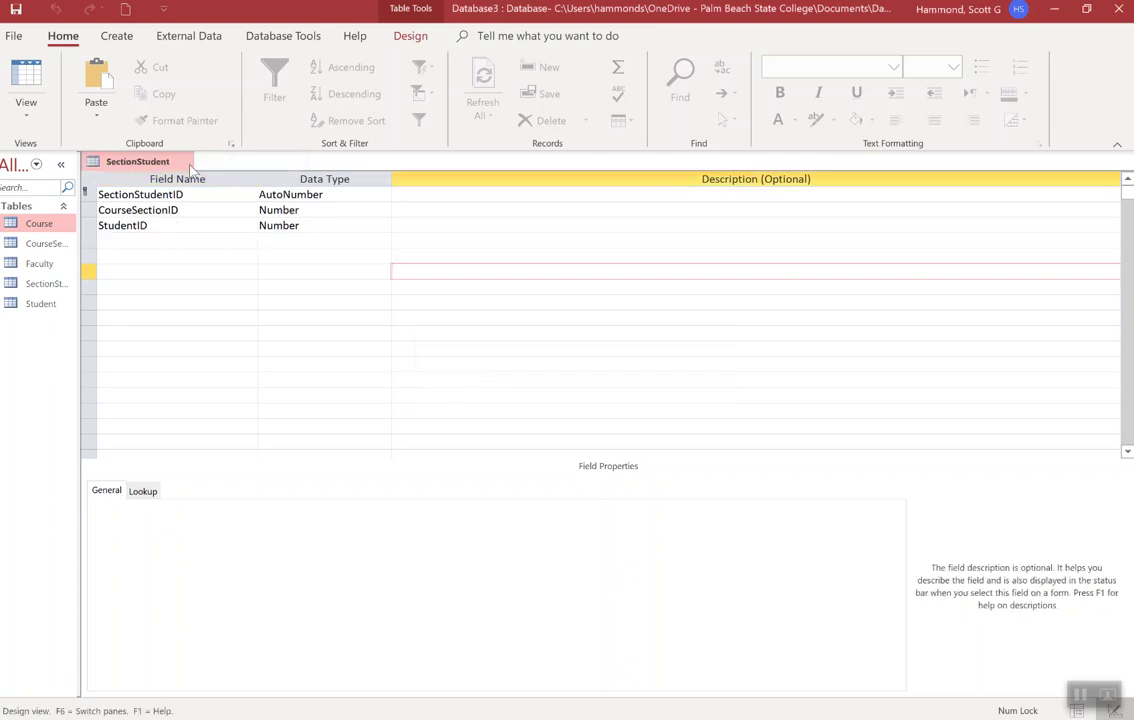
left_click(188, 163)
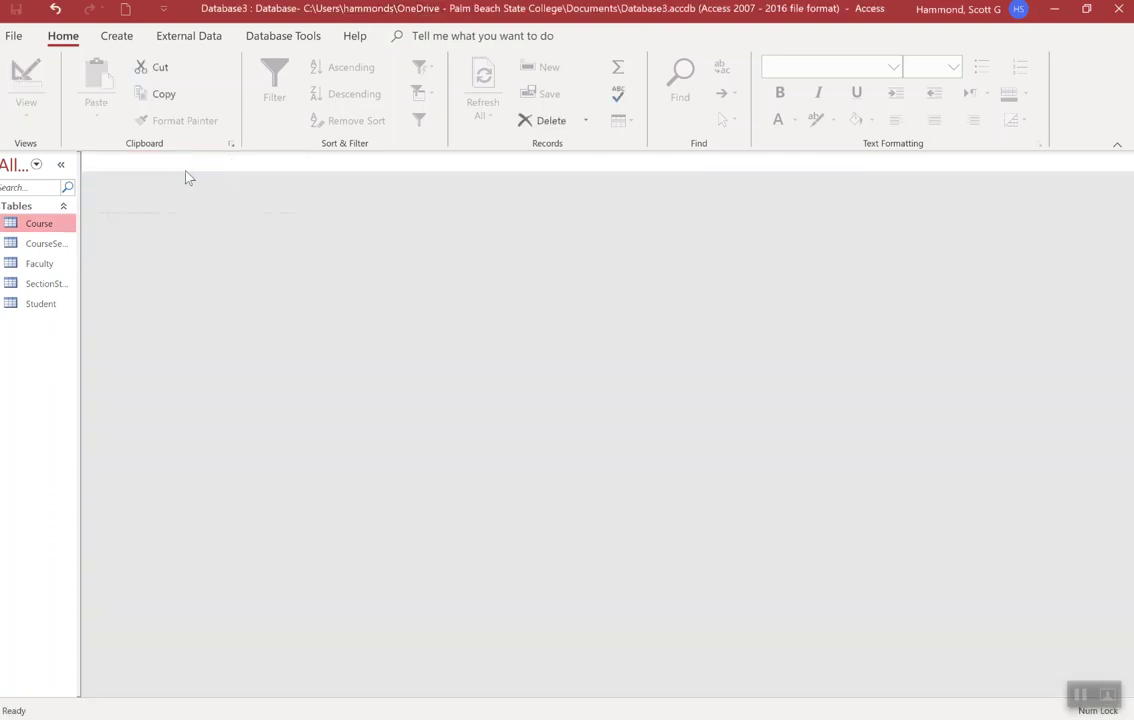
- Widen the list of database objects enough to show the full table names
left_click(61, 243)
left_click_drag(80, 243, 180, 248)
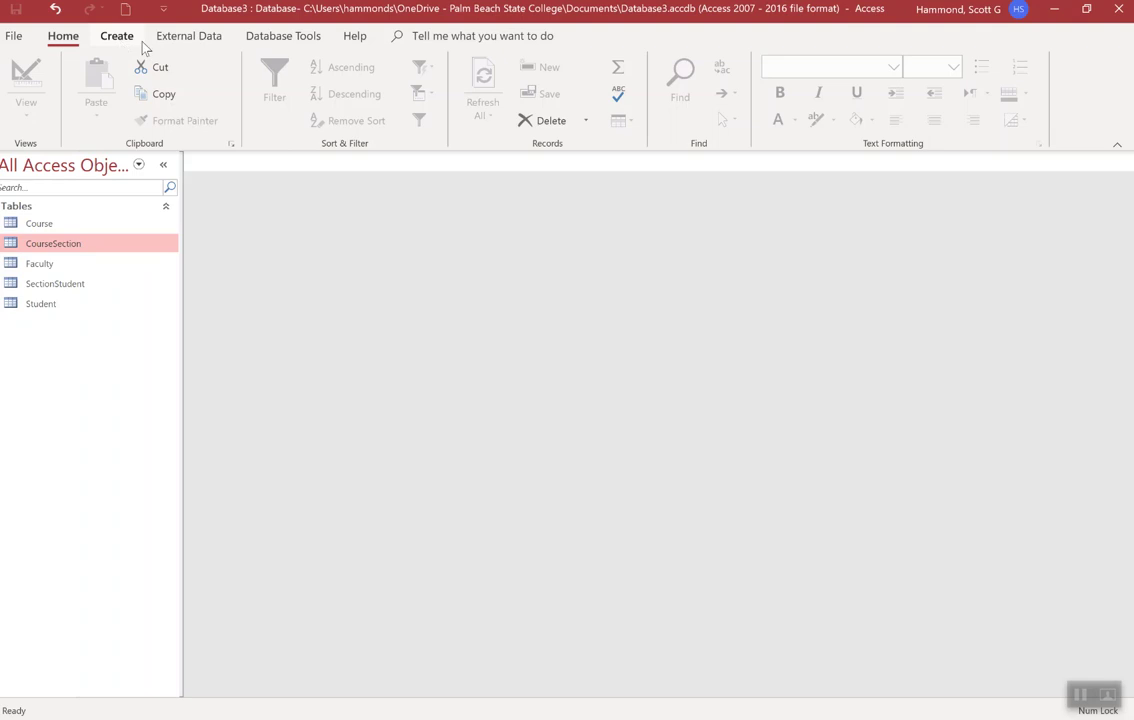
- Open the relationships diagram of the database
left_click(300, 38)
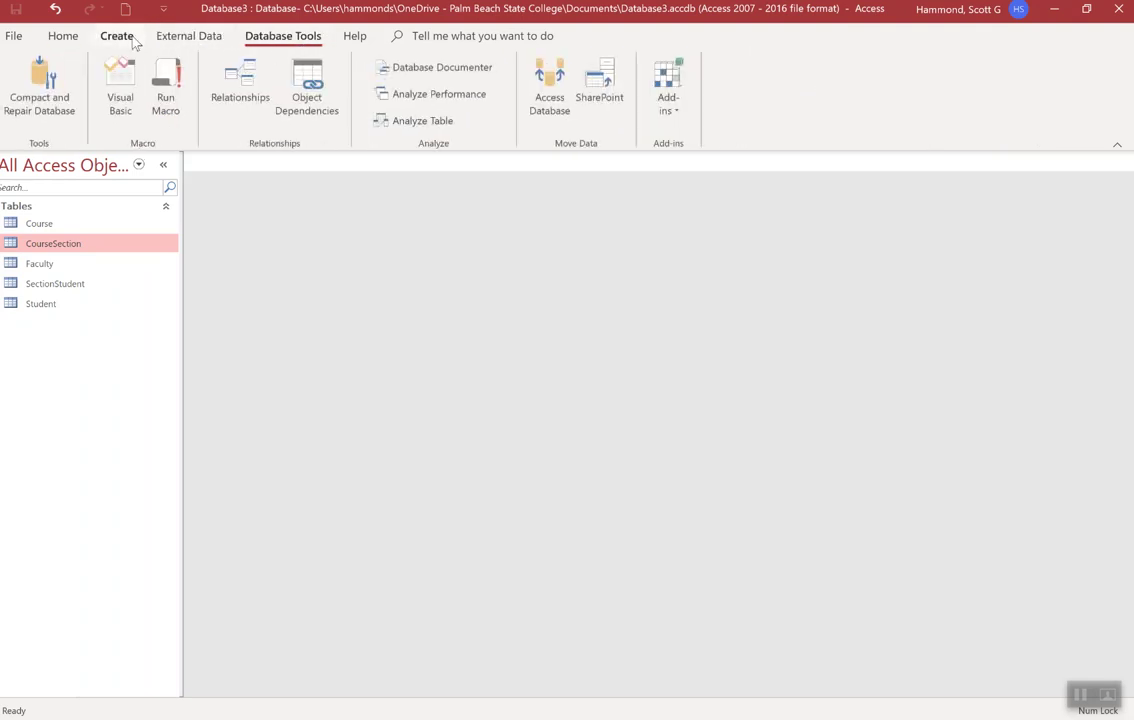
left_click(188, 40)
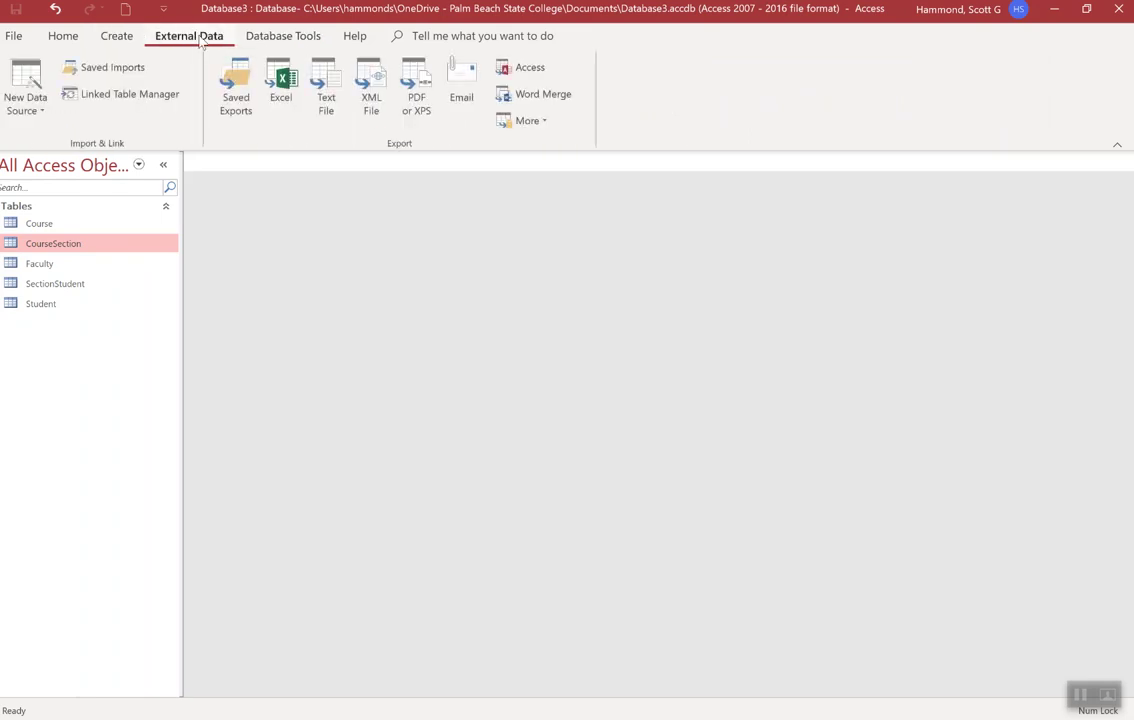
left_click(278, 38)
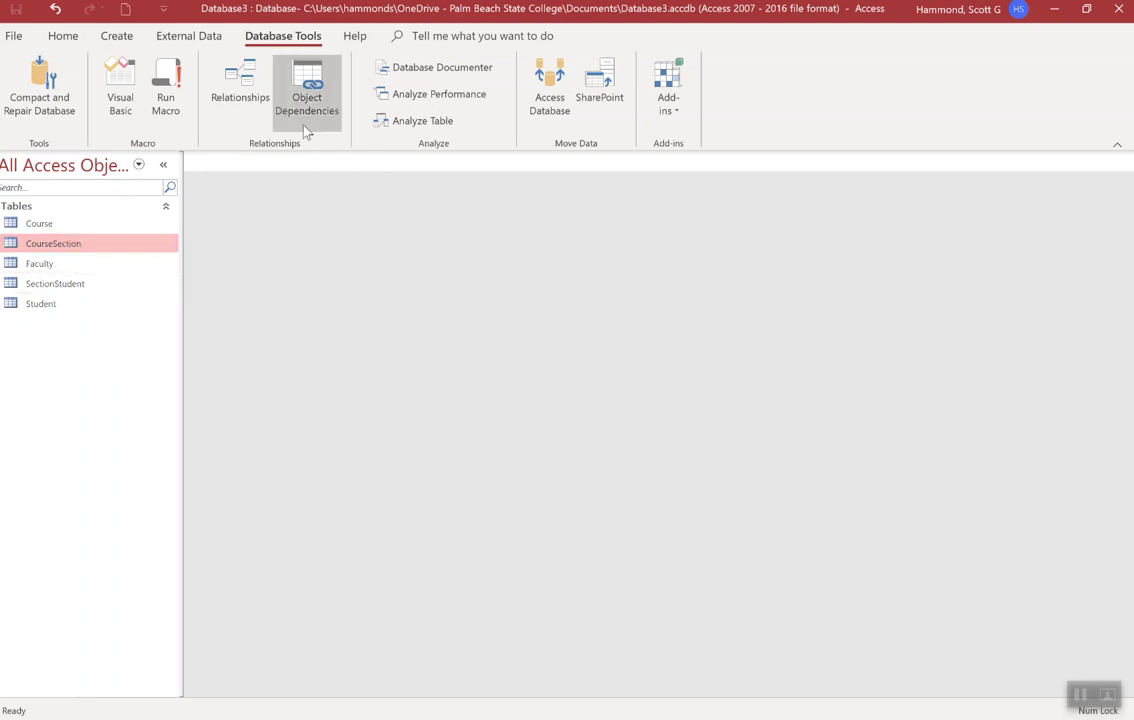
left_click(240, 80)
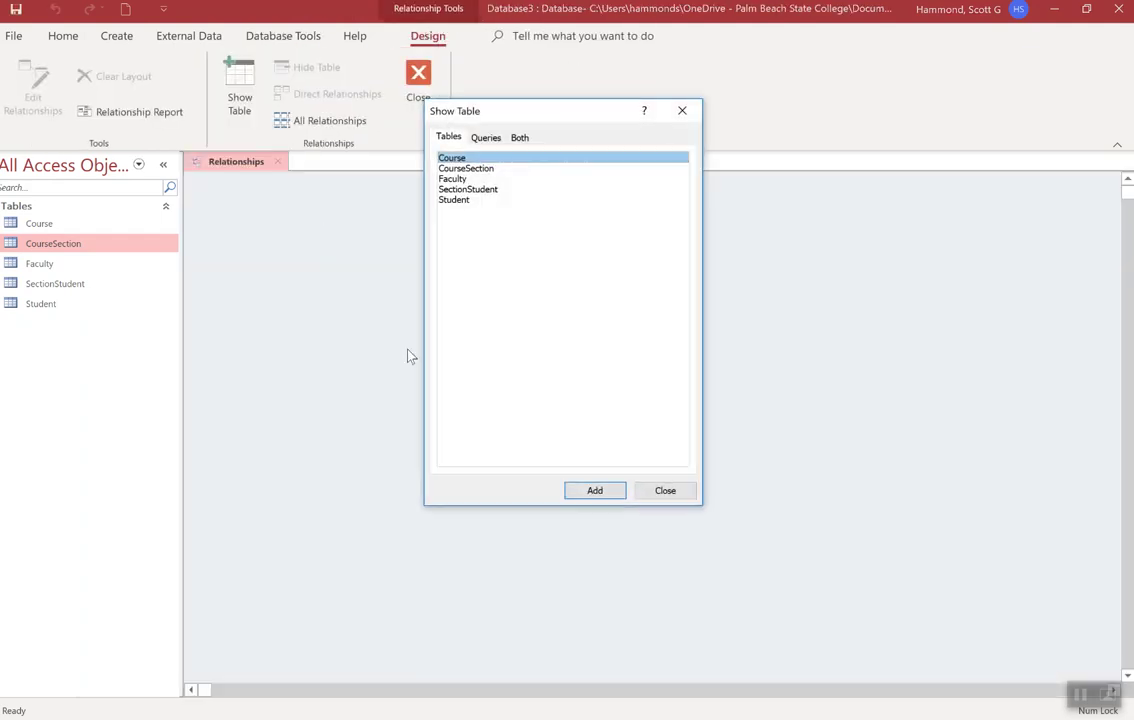
- Add the Student, SectionStudent, Faculty and Course tables to the relationships diagram and finish adding tables
double_click(460, 203)
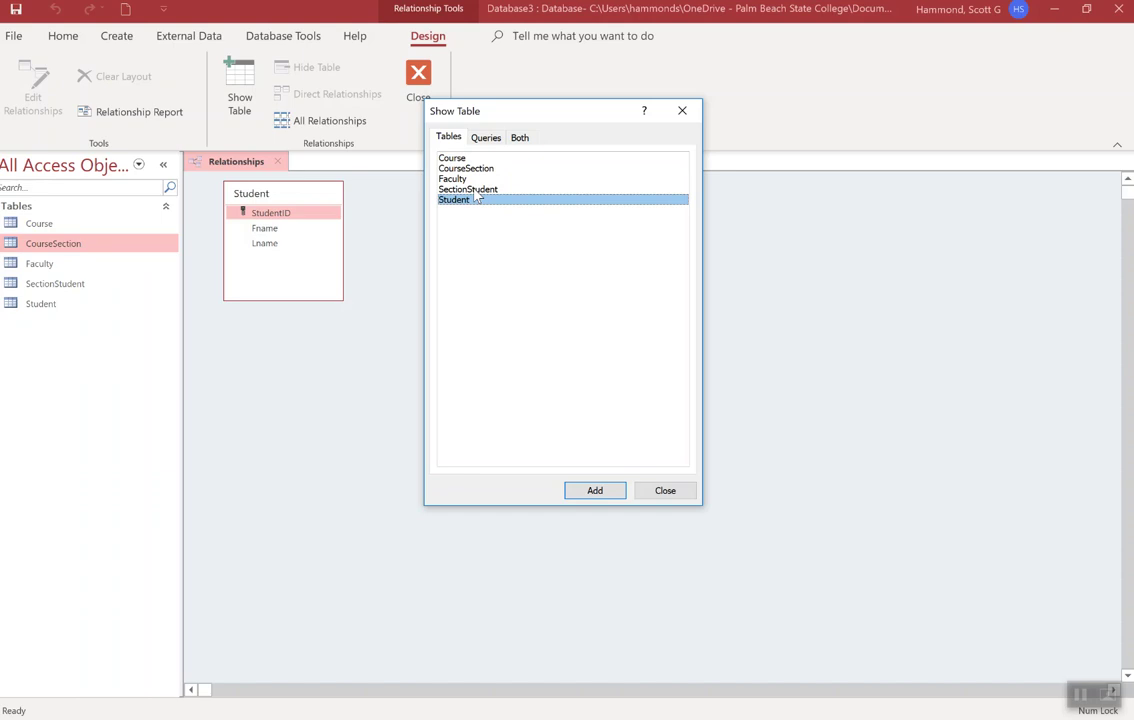
double_click(474, 191)
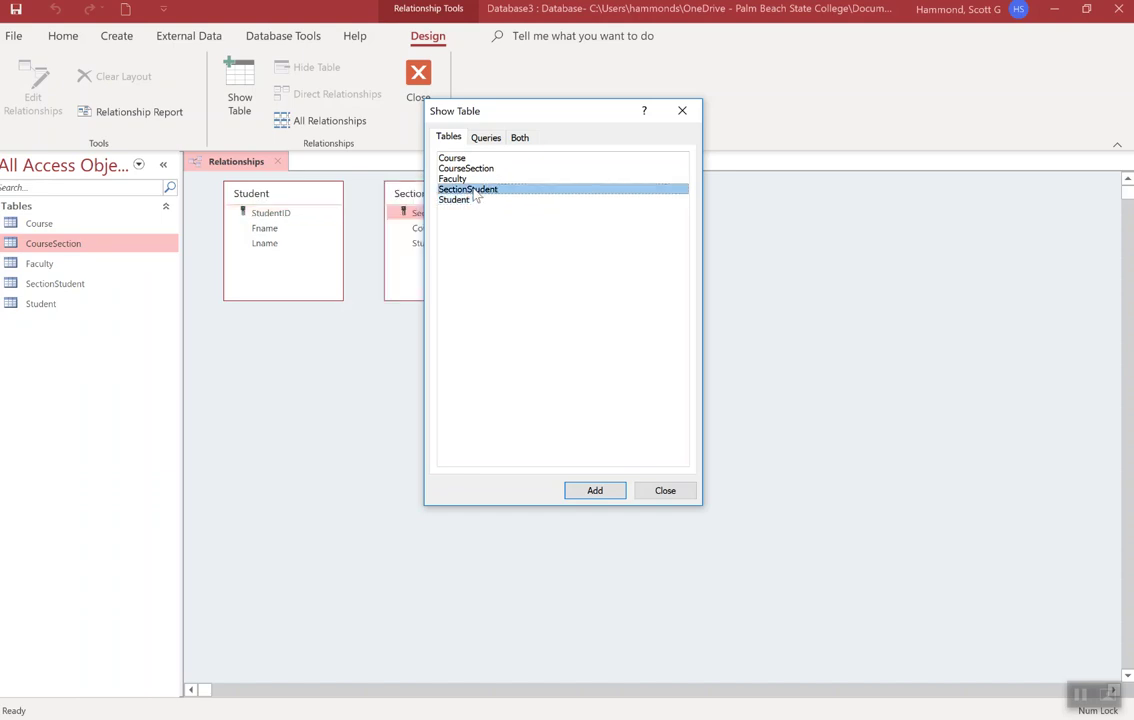
left_click(458, 179)
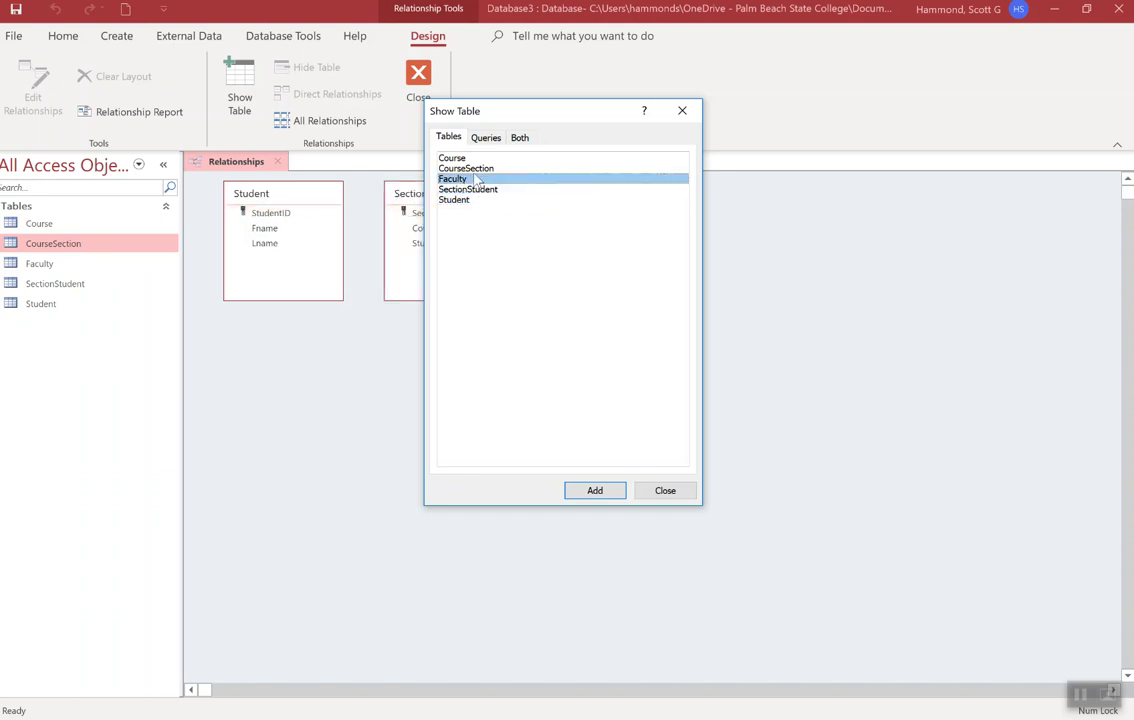
left_click(471, 169)
double_click(452, 158)
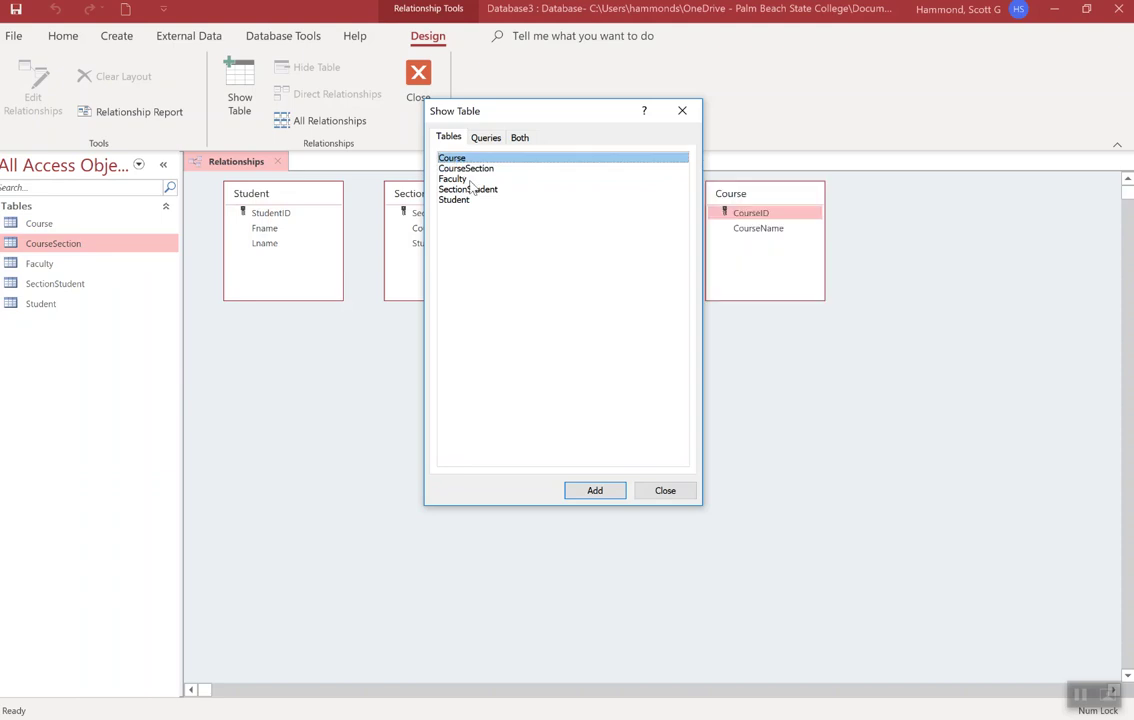
left_click(666, 491)
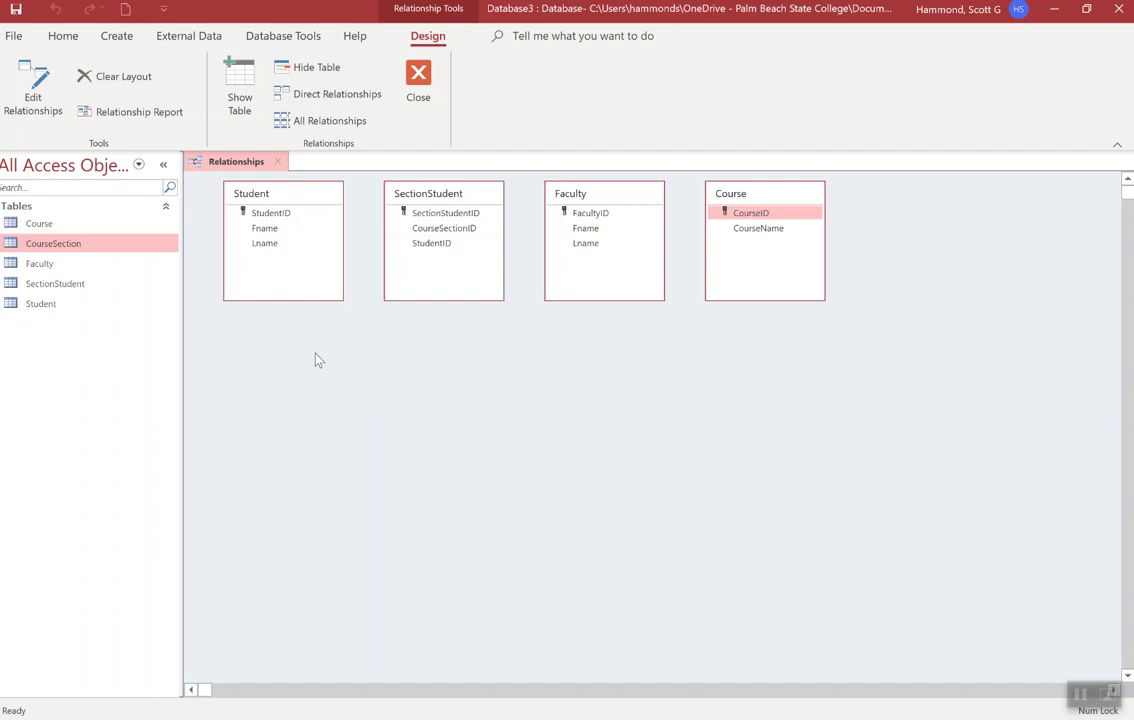
- Move the Student table to the empty area below the Course table in the relationships diagram
left_click_drag(262, 196, 843, 393)
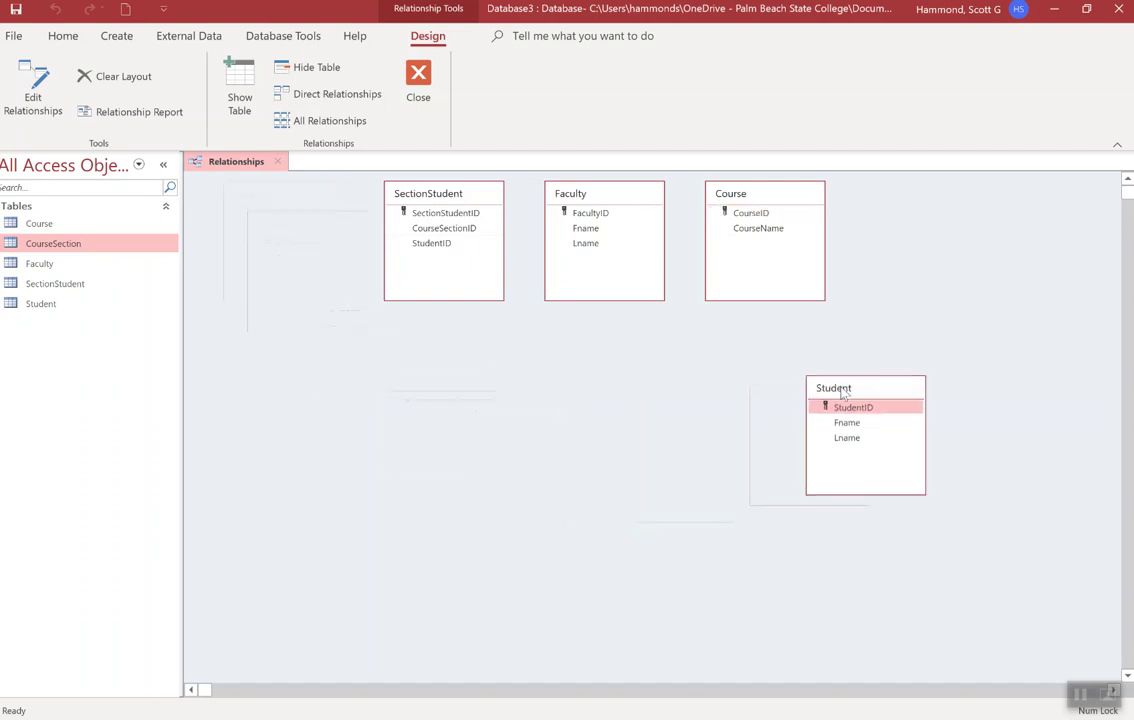